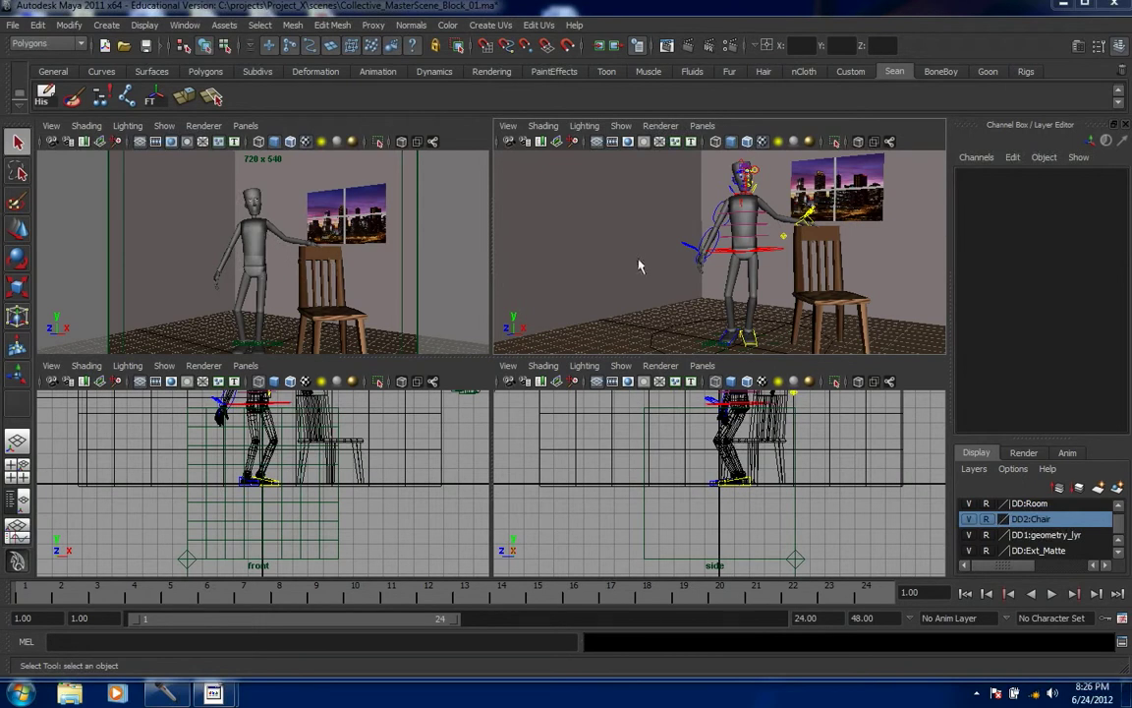
- Maximize the perspective view and frame the rigged character standing beside the chair
key("space")
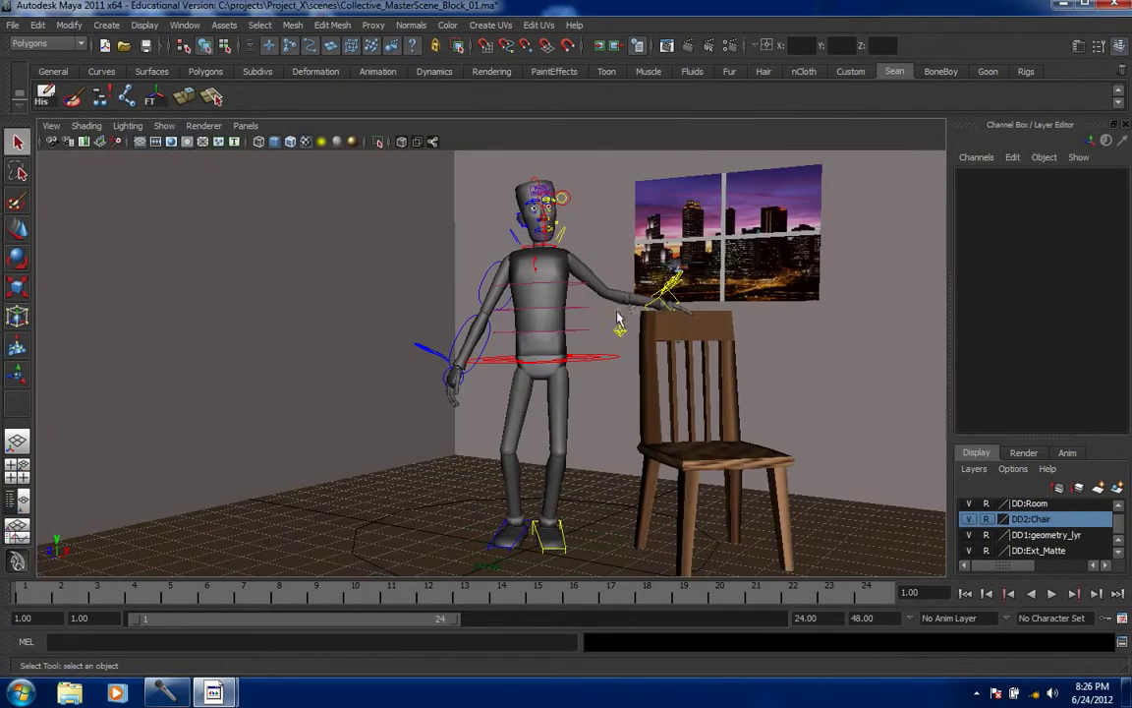
scroll(629, 317, "up", 3)
right_click_drag(629, 318, 670, 335, "alt")
middle_click_drag(671, 335, 643, 332, "alt")
right_click_drag(644, 332, 571, 344, "alt")
mouse_move(593, 366)
left_mouse_down("alt")
mouse_move(638, 363)
mouse_move(551, 362)
mouse_move(576, 366)
left_mouse_up("alt")
right_click_drag(576, 365, 420, 364, "alt")
left_click_drag(420, 364, 488, 332, "alt")
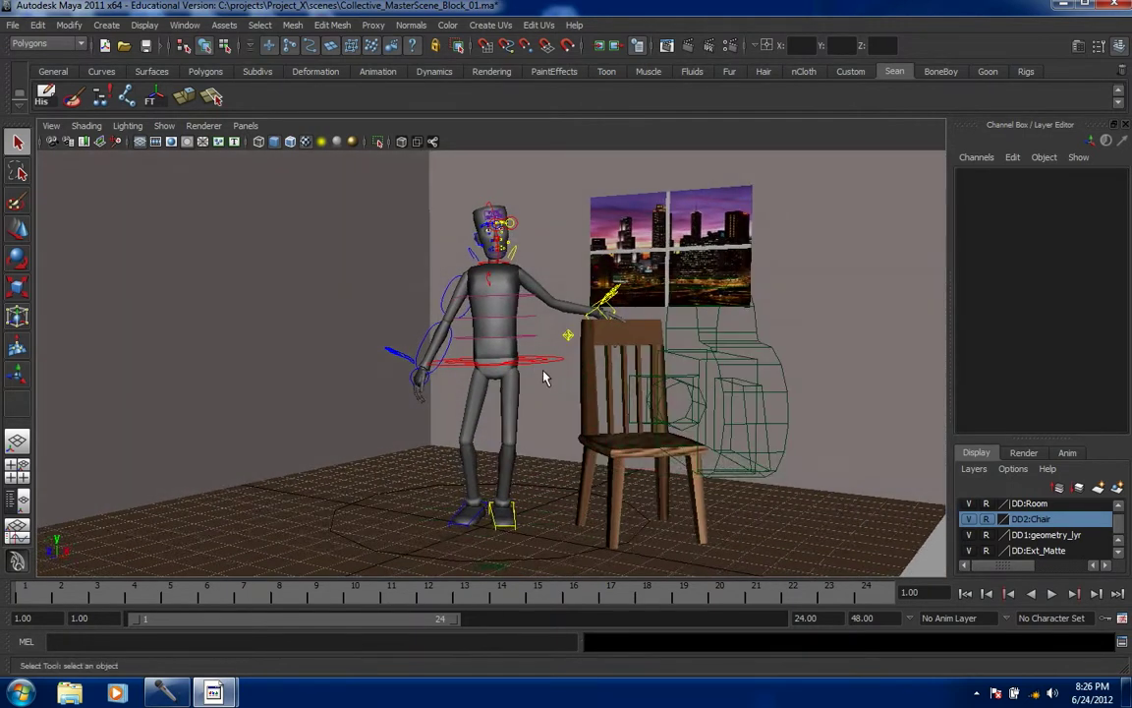
right_click_drag(488, 332, 551, 358, "alt")
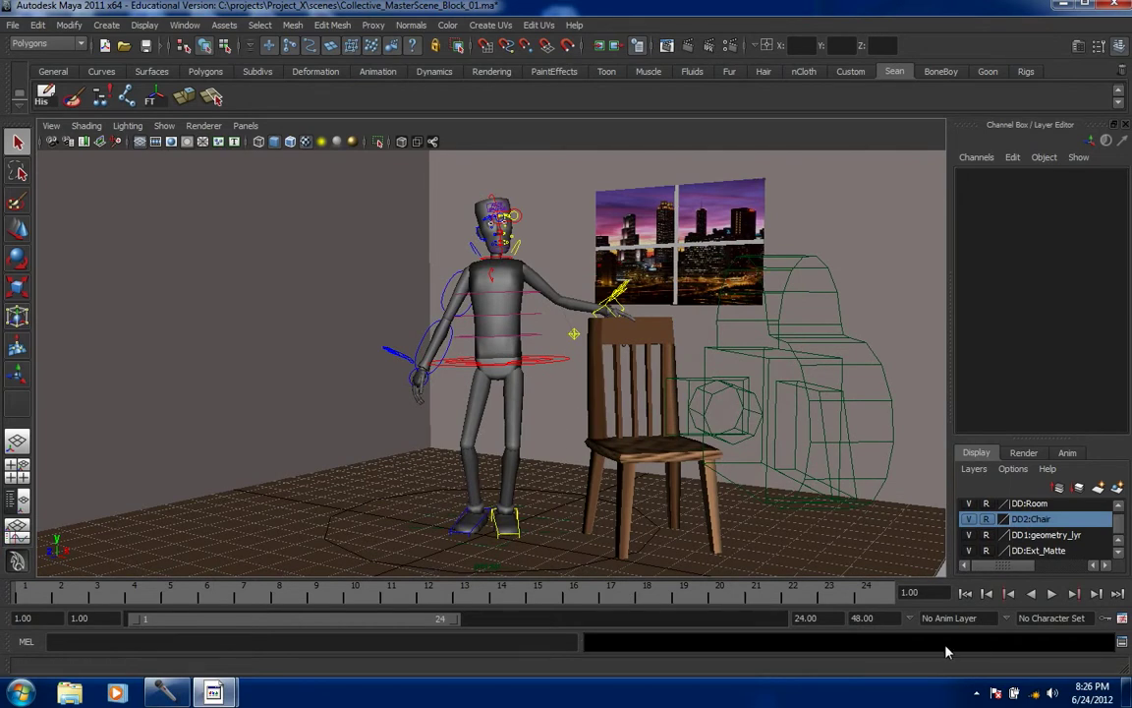
- Hide the DD:Ext_Matte, DD:Room and DD2:Chair display layers, leaving the character's DD1:geometry_lyr layer visible
left_click(969, 551)
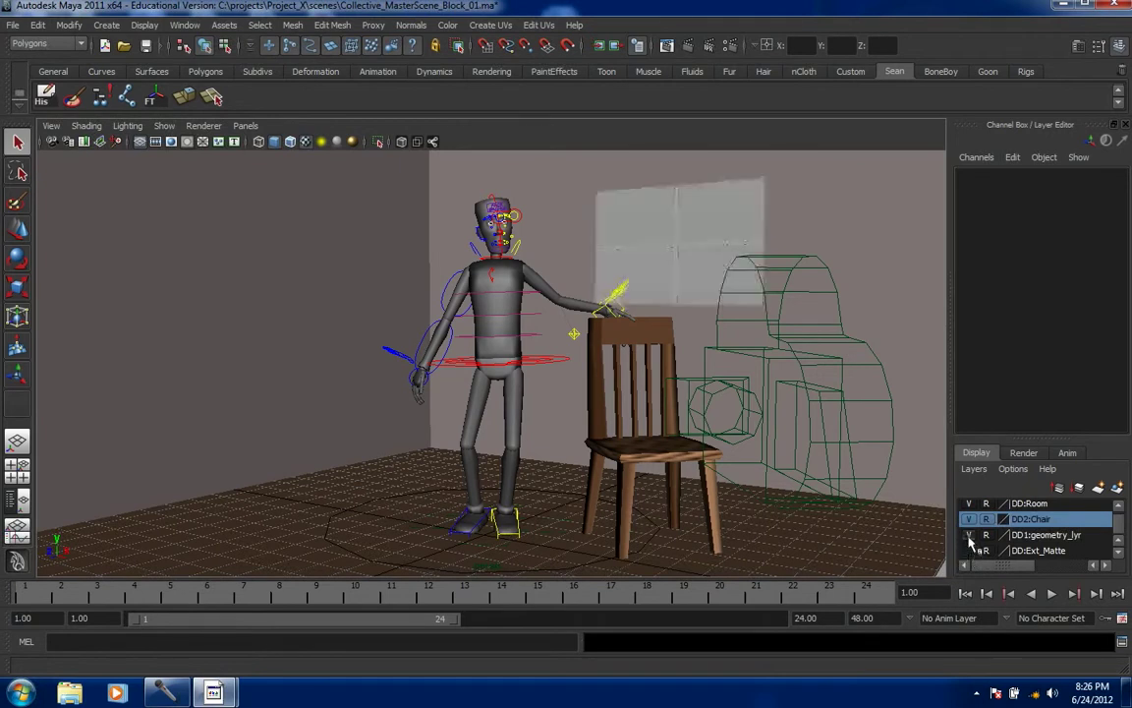
left_click(969, 535)
left_click(969, 504)
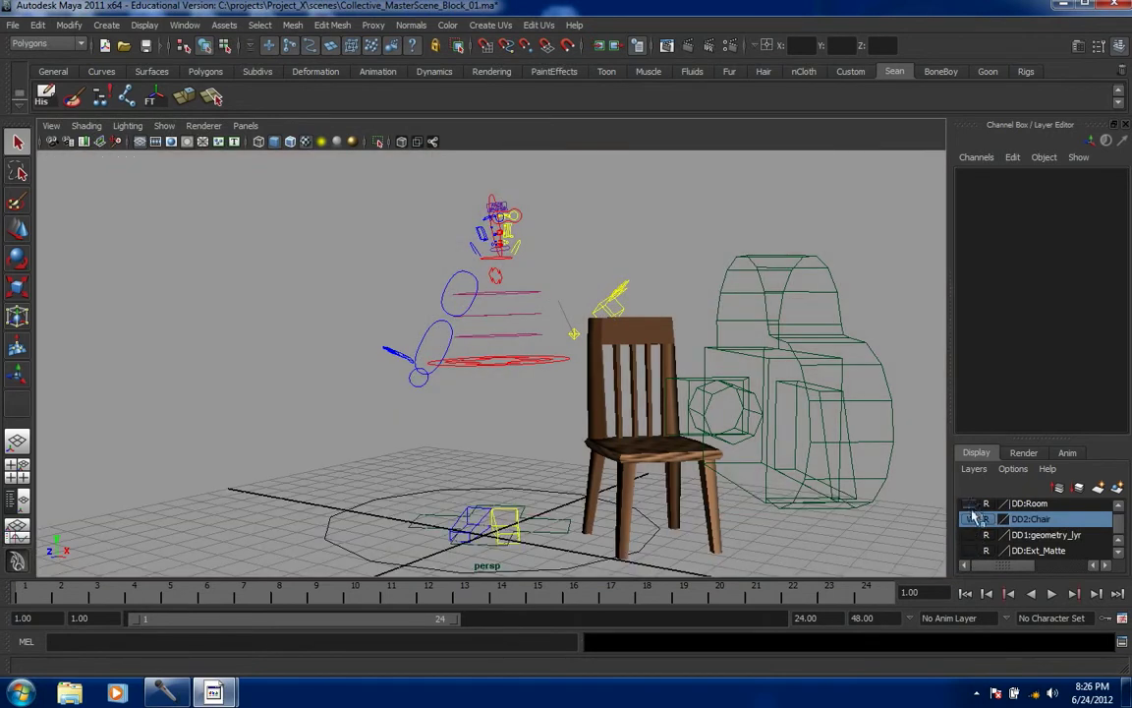
left_click(969, 534)
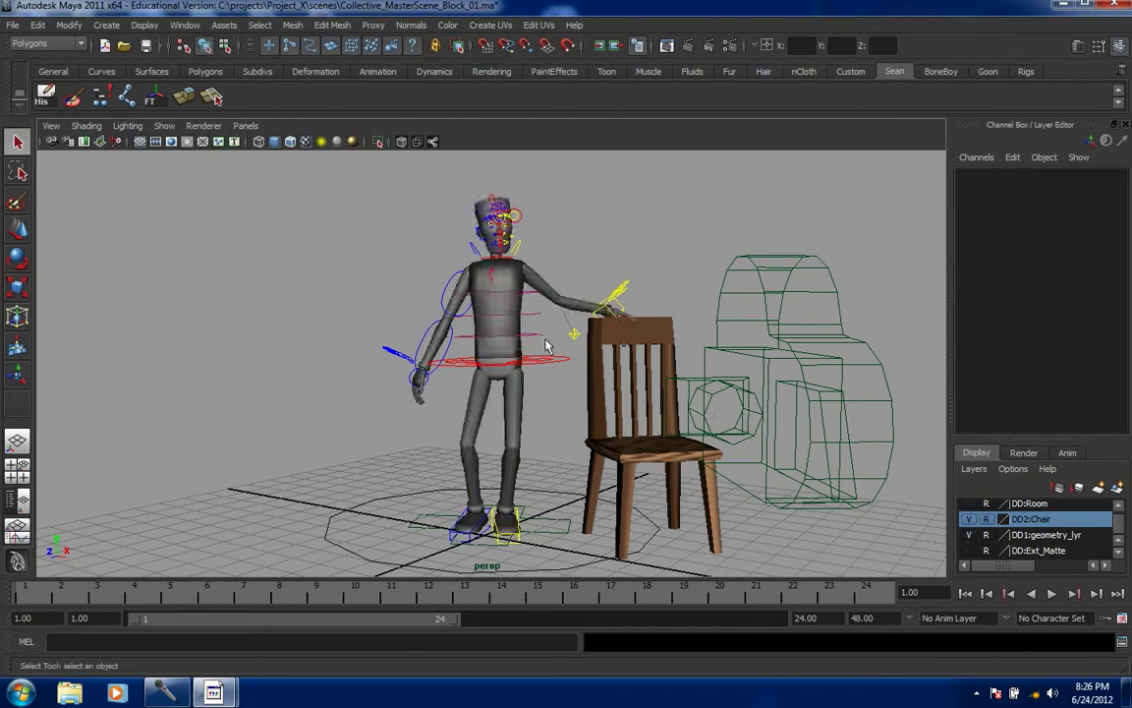
left_click(969, 519)
middle_click_drag(563, 409, 579, 410, "alt")
right_click_drag(579, 410, 517, 376, "alt")
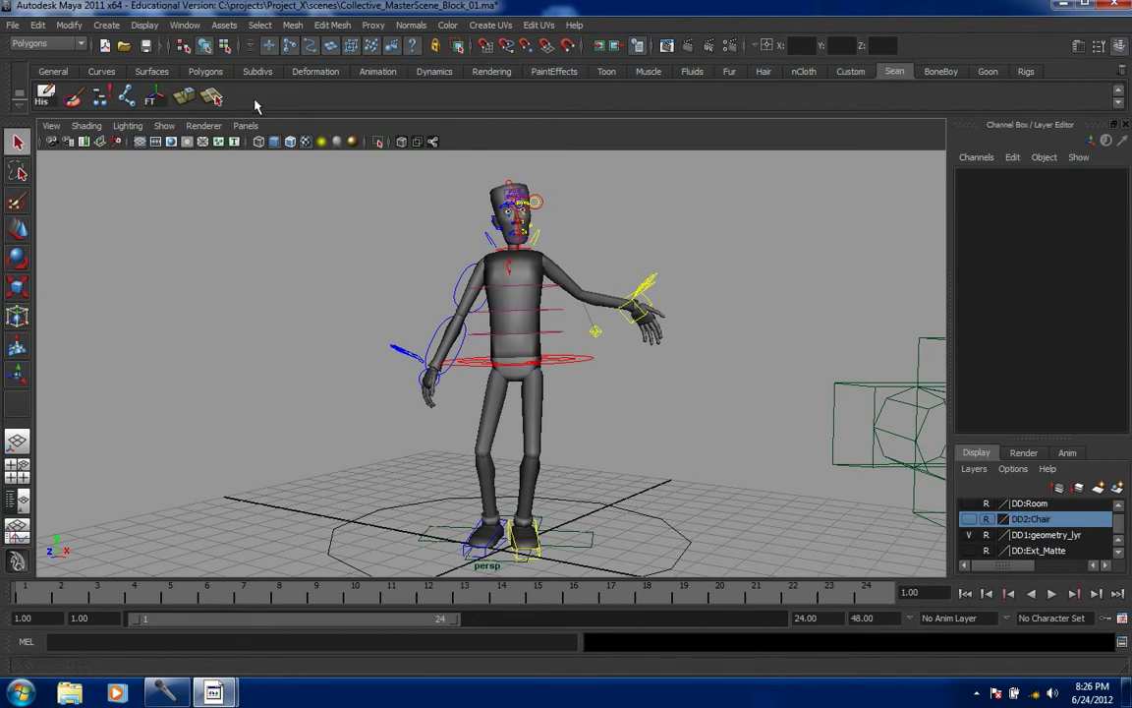
left_click(19, 106)
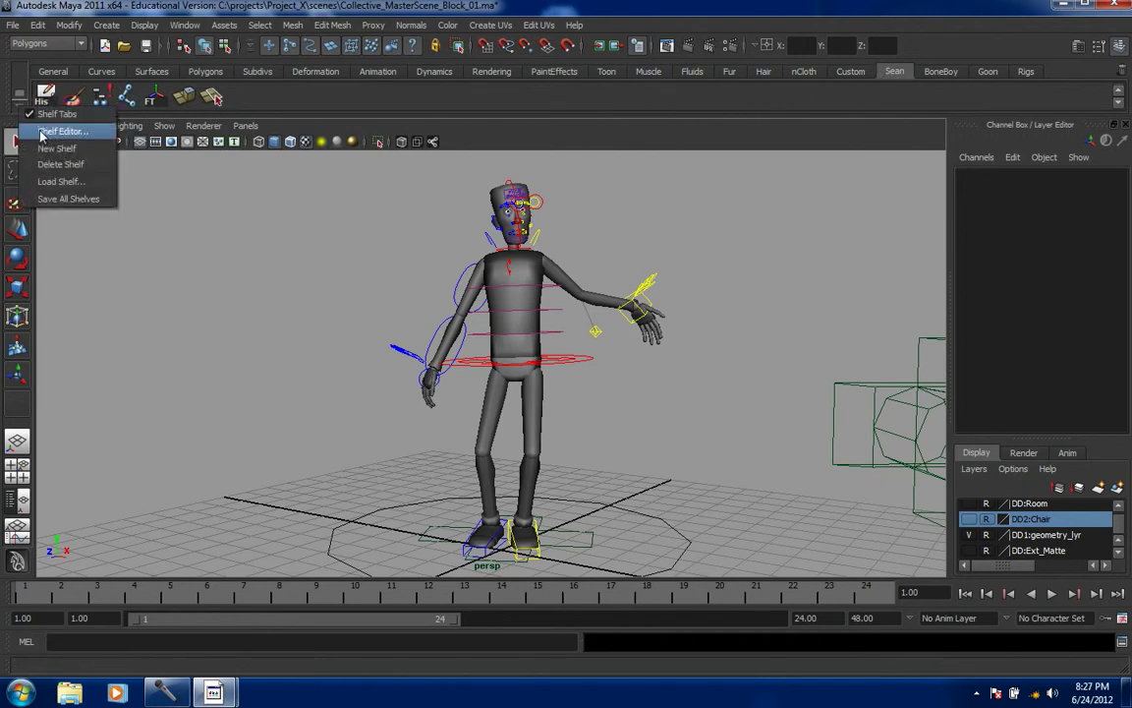
left_click(59, 131)
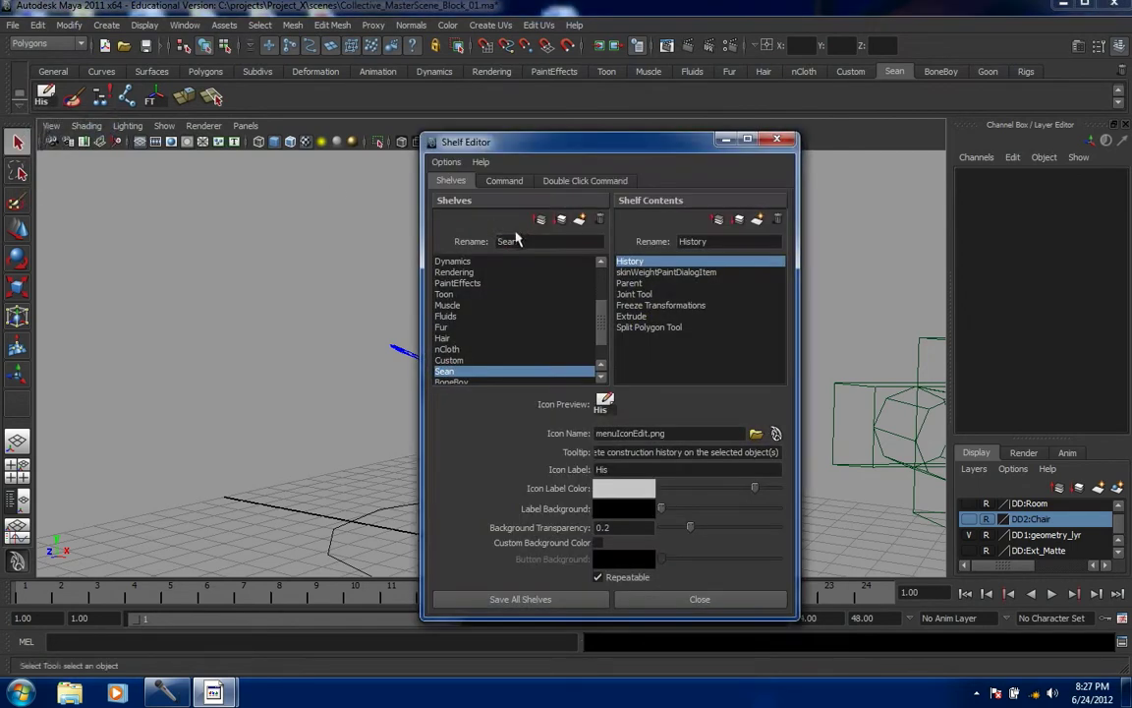
left_click(780, 142)
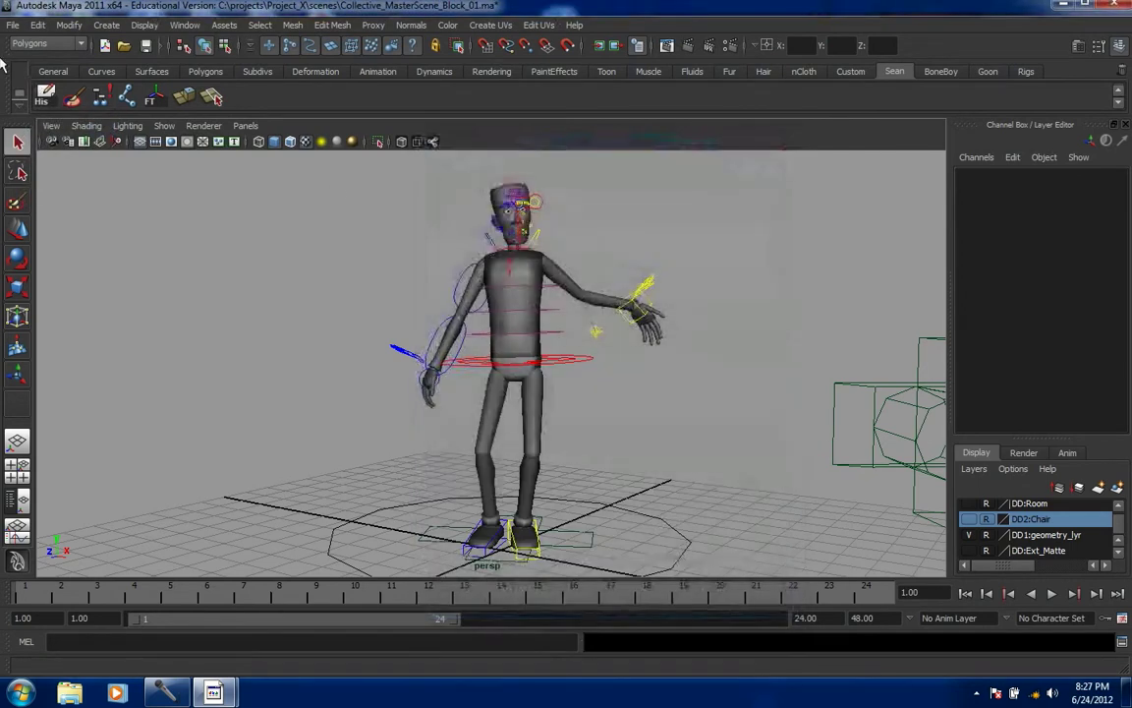
left_click(17, 105)
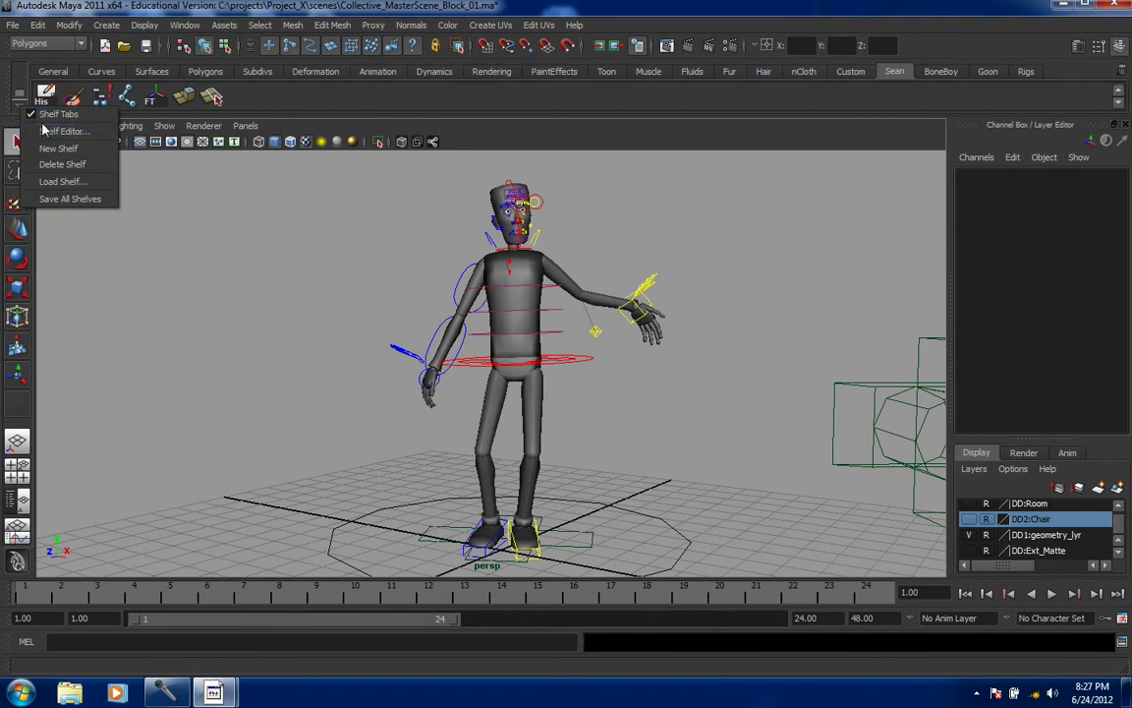
left_click(54, 149)
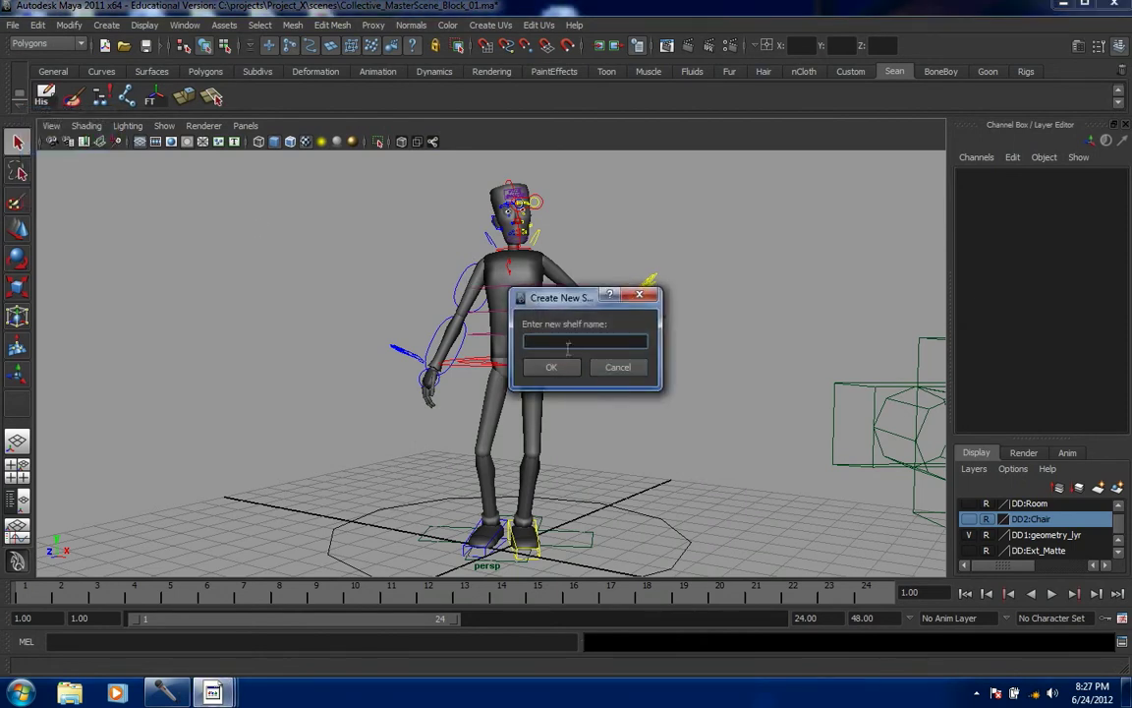
left_click(616, 368)
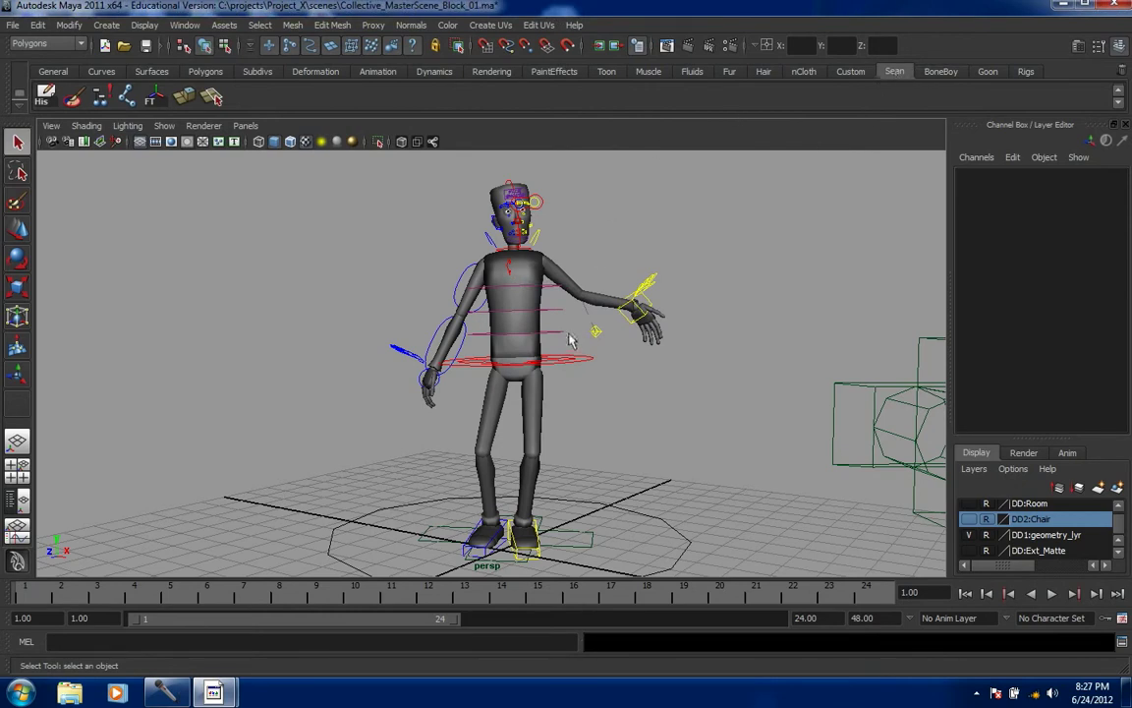
- Select the global control circle around the character's feet to check what it covers, and clear the selection
middle_click_drag(590, 419, 634, 398, "alt")
key("super")
left_click(662, 415)
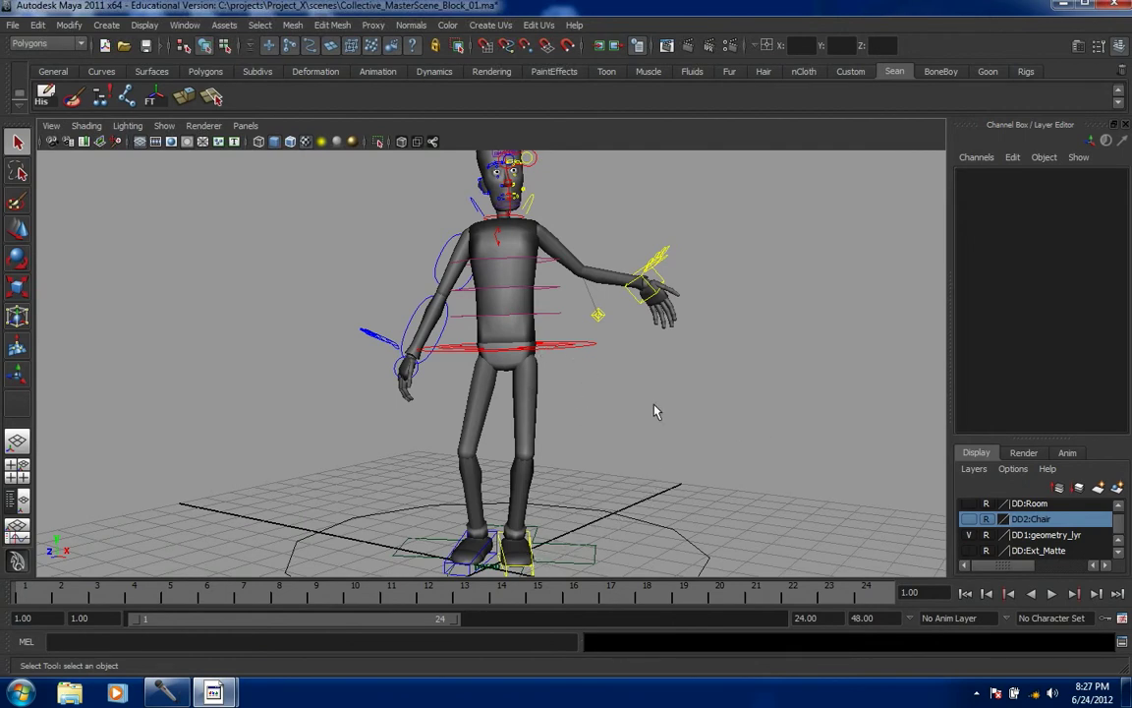
left_click_drag(674, 394, 672, 404, "alt")
mouse_move(672, 404)
middle_mouse_down("alt")
mouse_move(688, 373)
mouse_move(683, 385)
middle_mouse_up("alt")
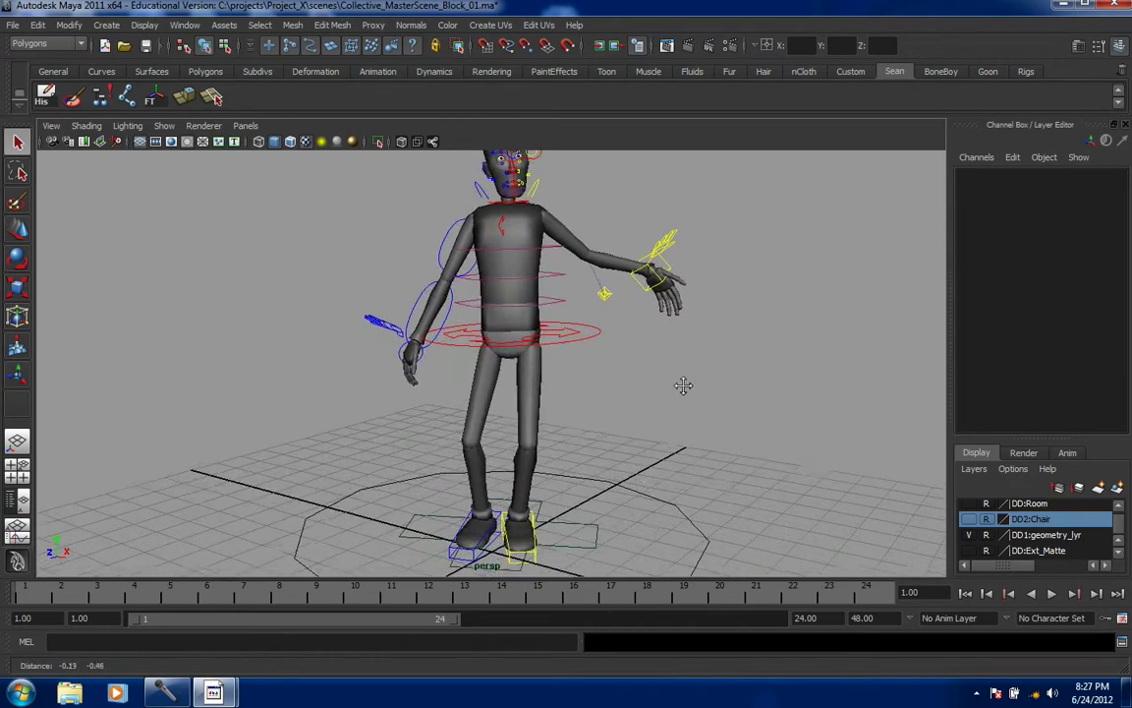
left_click(644, 501)
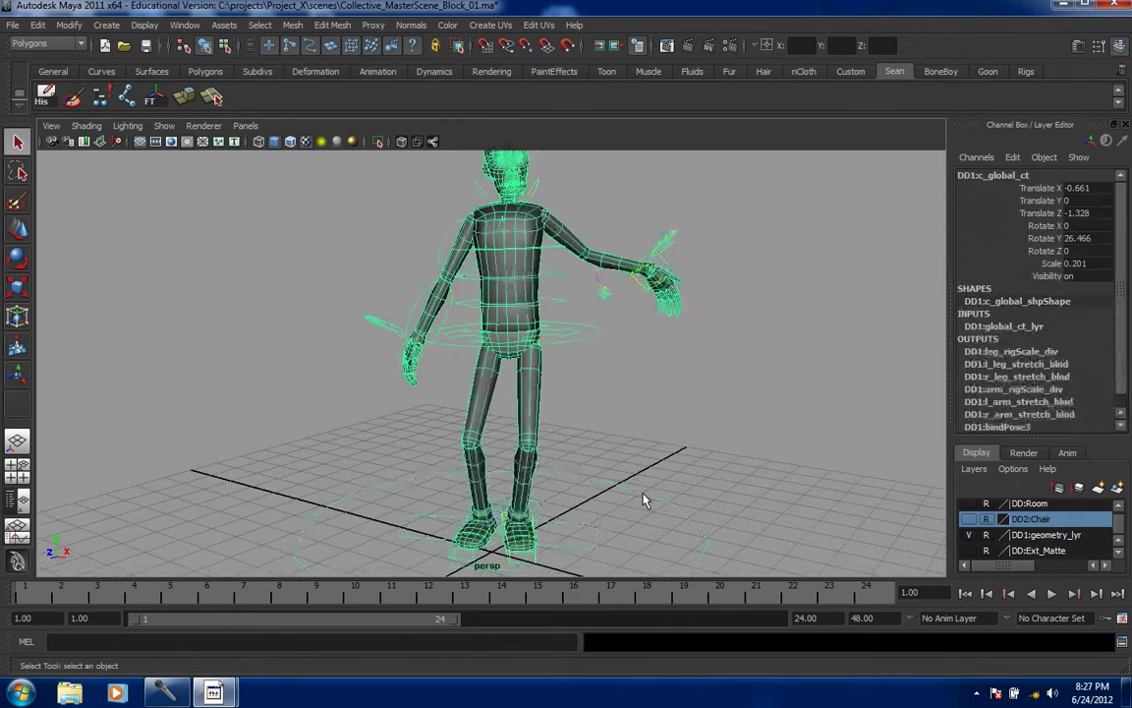
left_click(695, 472)
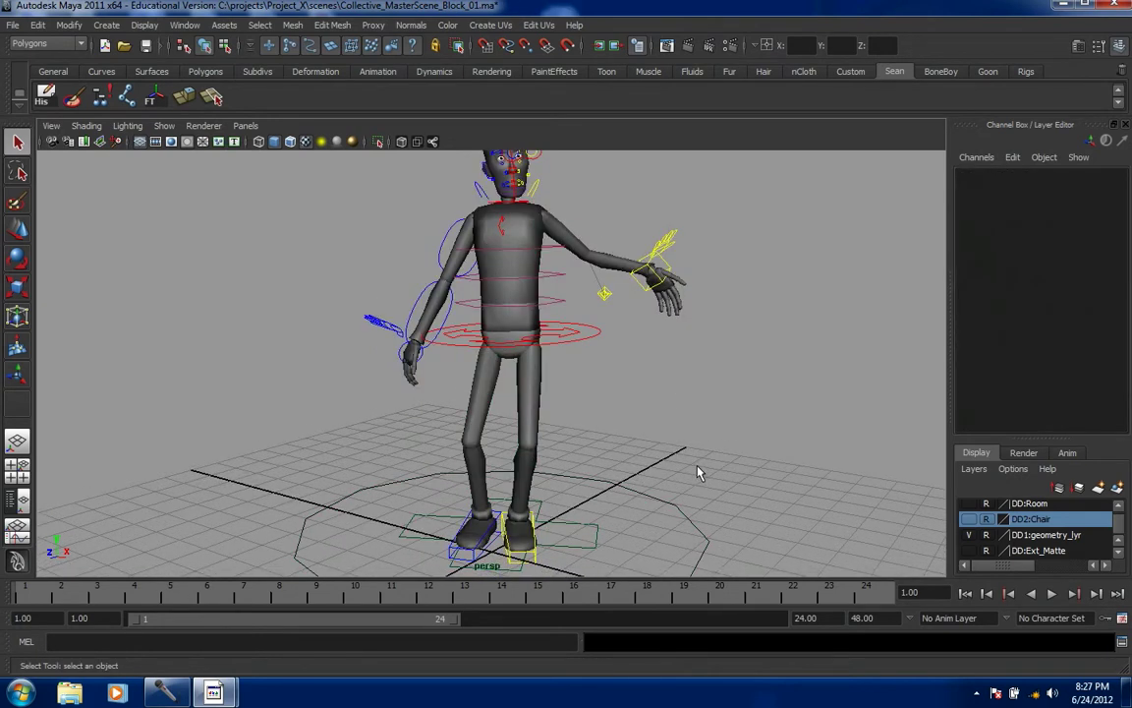
- Select both foot controls together with the character's body, hips and spine controls
left_click(535, 563)
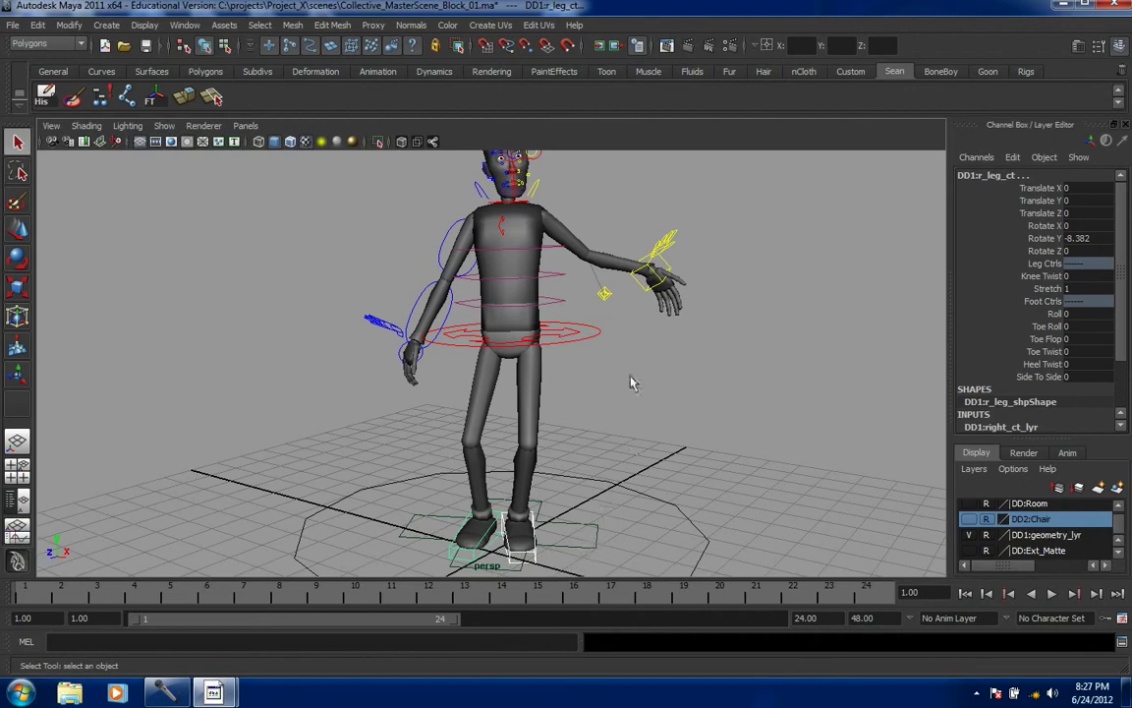
left_click(578, 348)
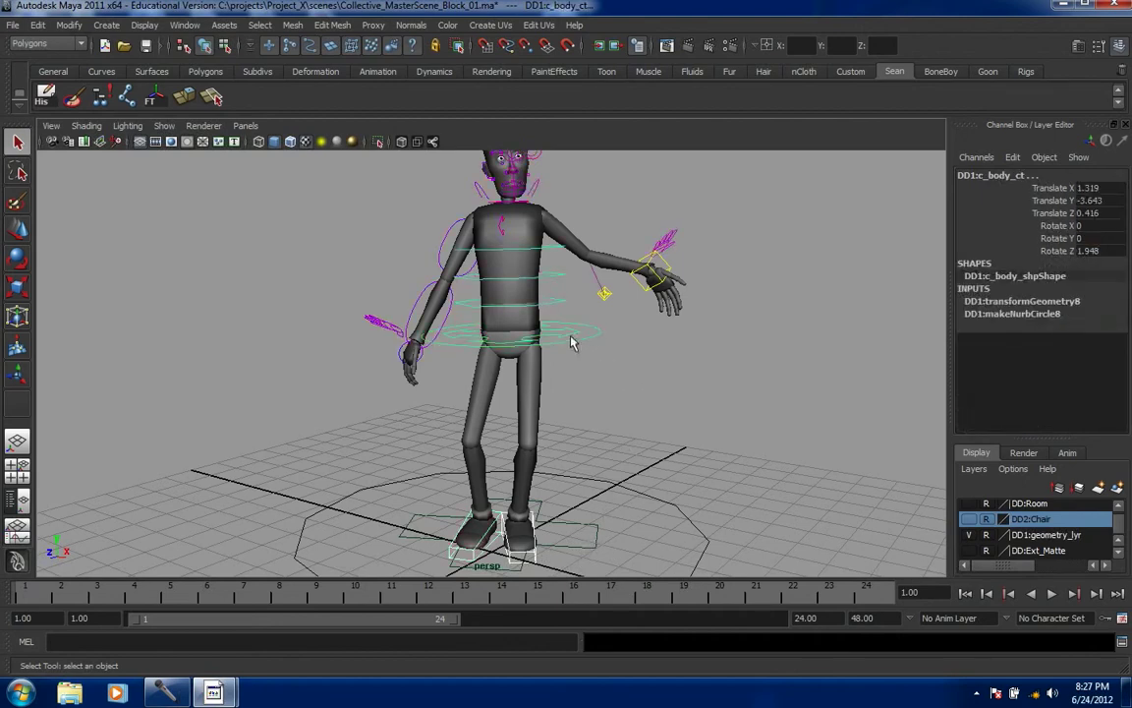
left_click(569, 338)
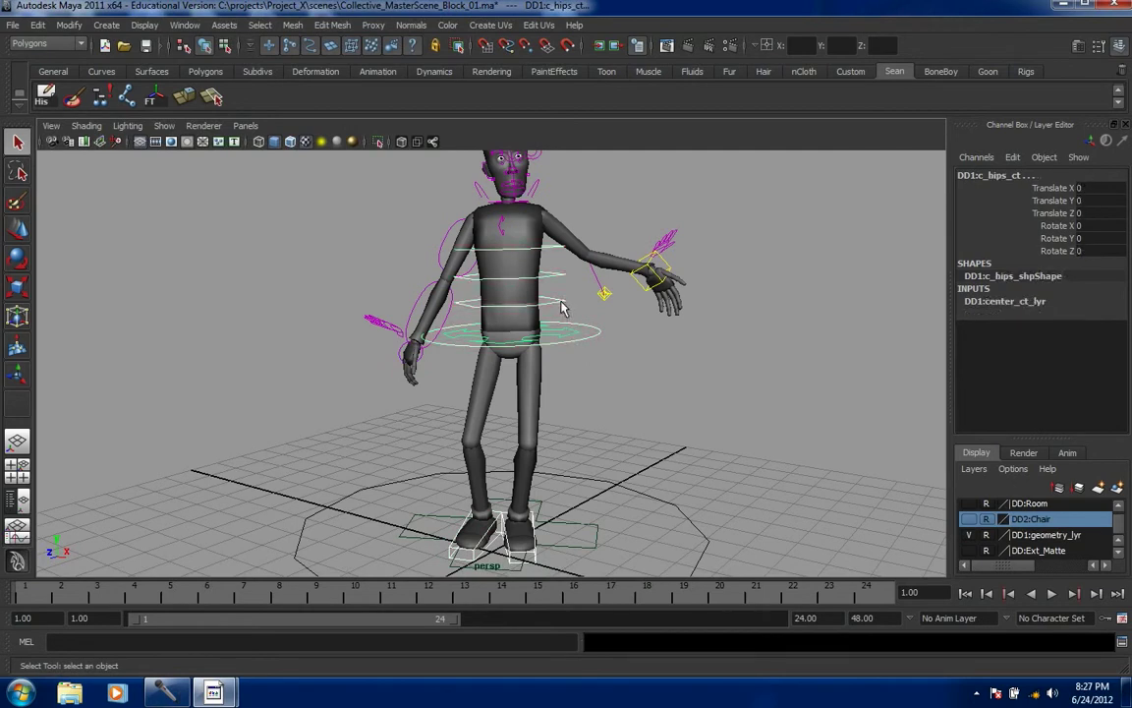
left_click(556, 254)
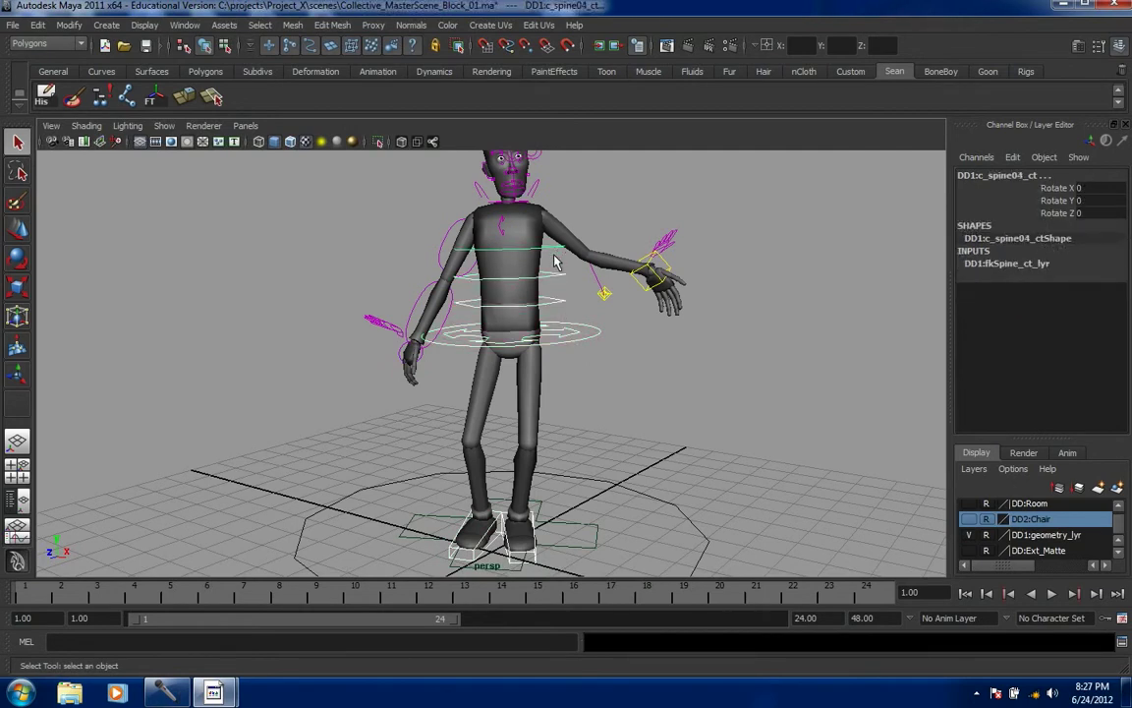
- Add the left arm's pole vector, IK hand control and all left finger controls to the selection
left_click(604, 294)
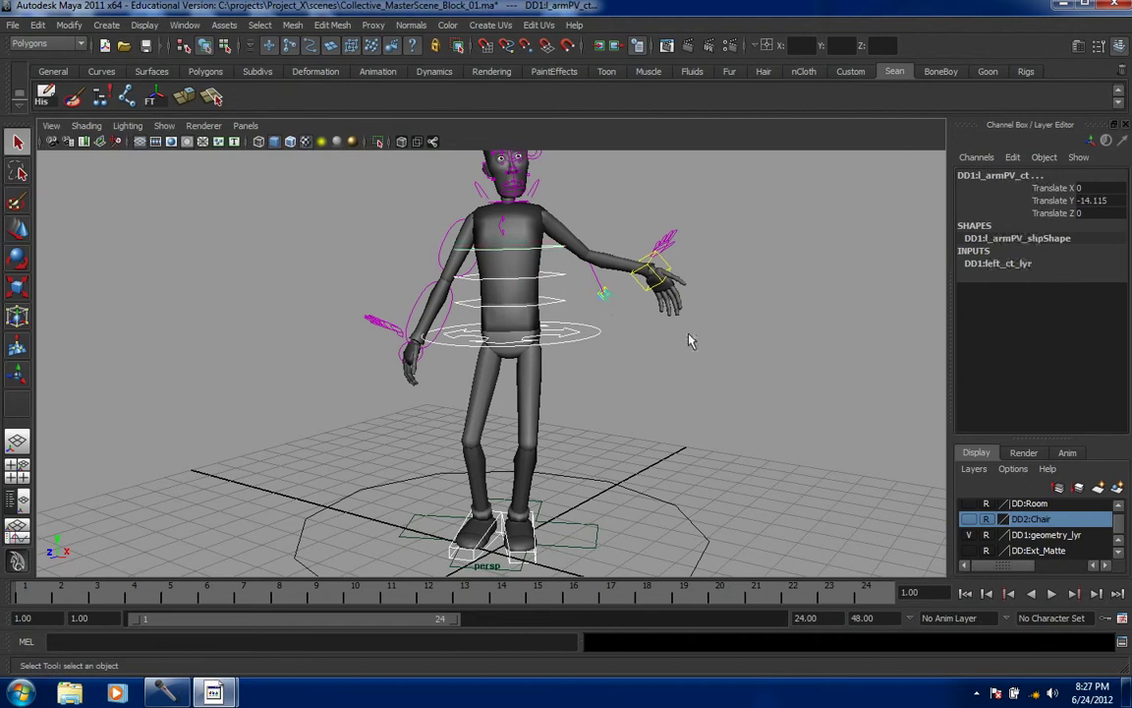
left_click(646, 288)
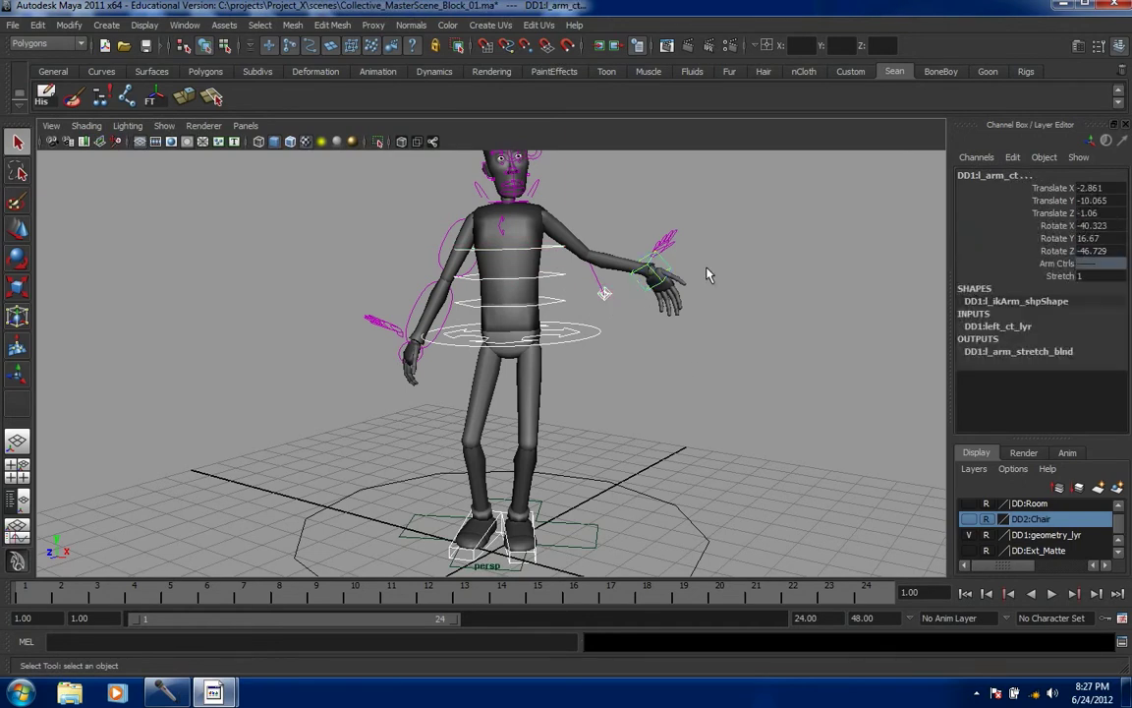
left_click_drag(779, 300, 756, 298, "alt")
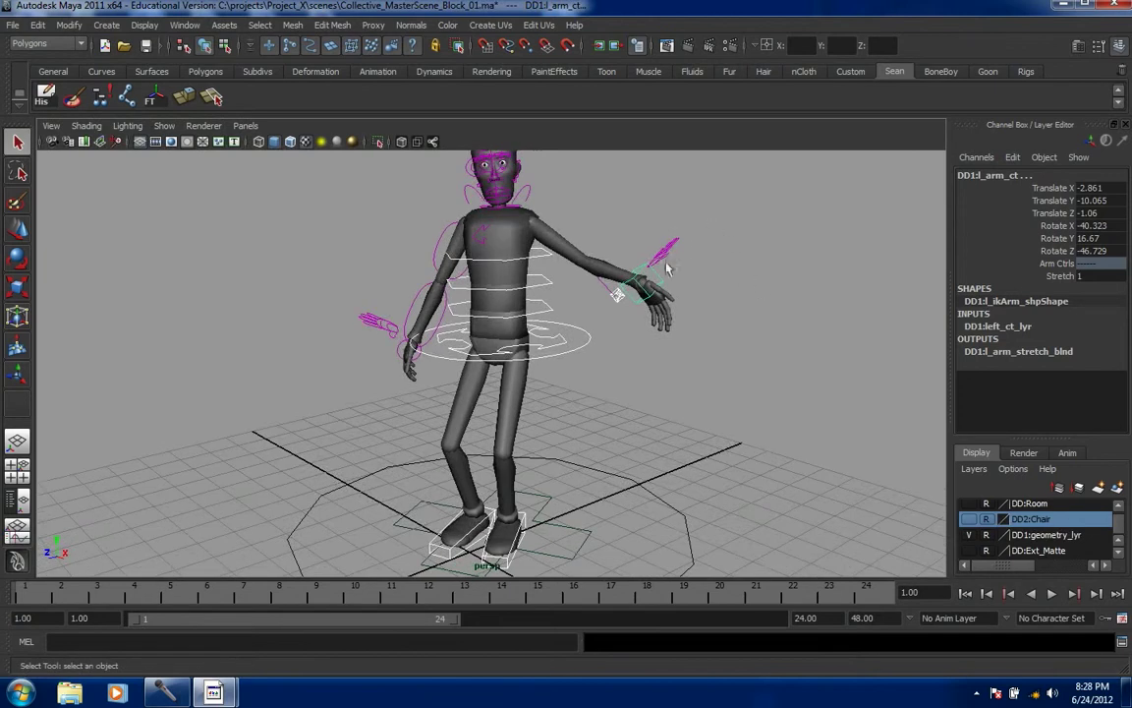
left_click_drag(655, 221, 711, 264)
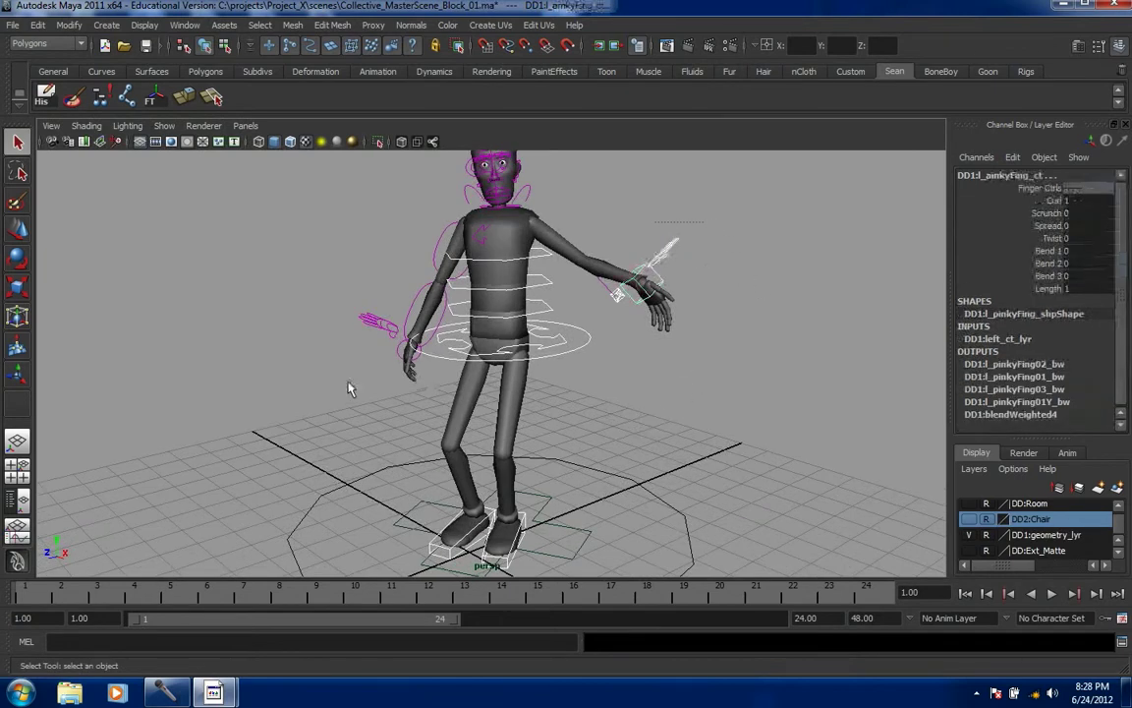
- Add the right finger, wrist, elbow and shoulder controls and the torso control to the selection
left_click_drag(310, 288, 392, 395)
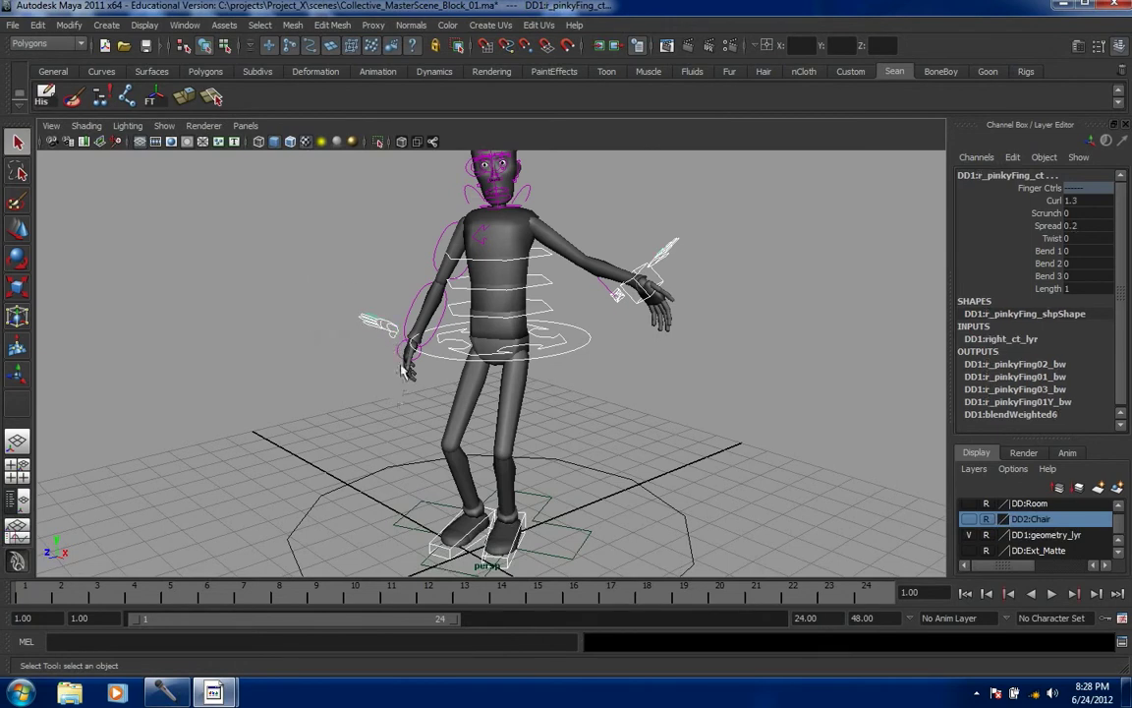
left_click(401, 358)
left_click(406, 315)
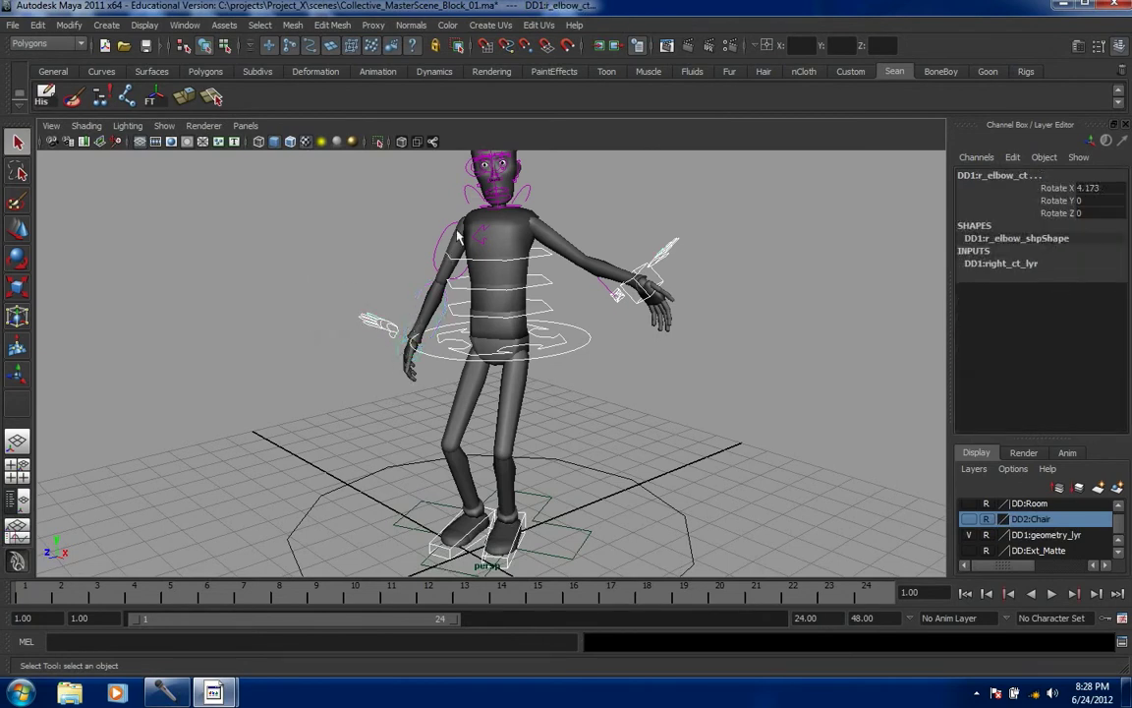
left_click(481, 246)
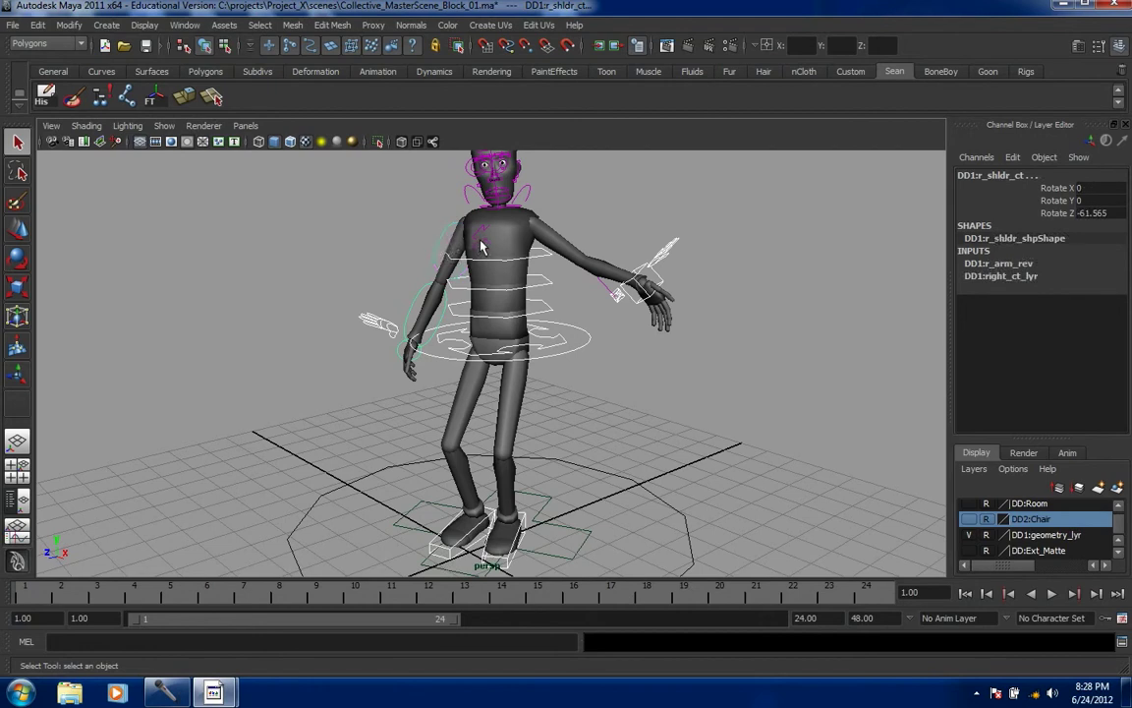
left_click(435, 232)
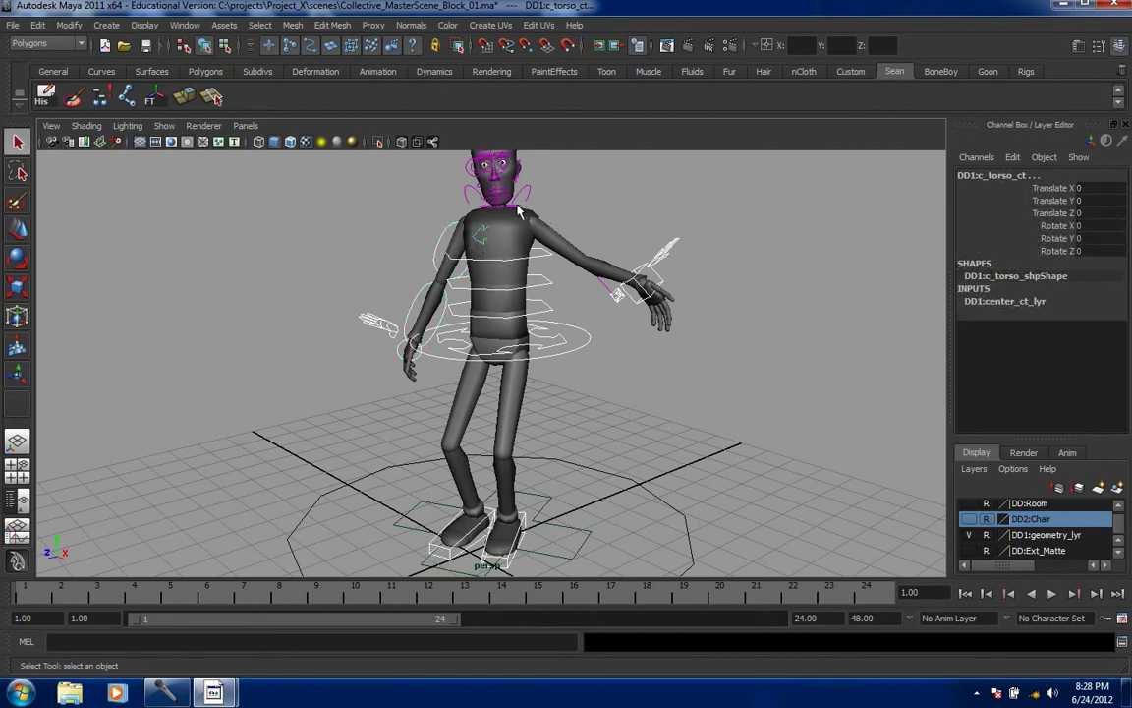
- Add the neck control, both clavicle controls and the head control to the selection
left_click_drag(567, 244, 601, 253, "alt")
middle_click_drag(601, 254, 631, 277, "alt")
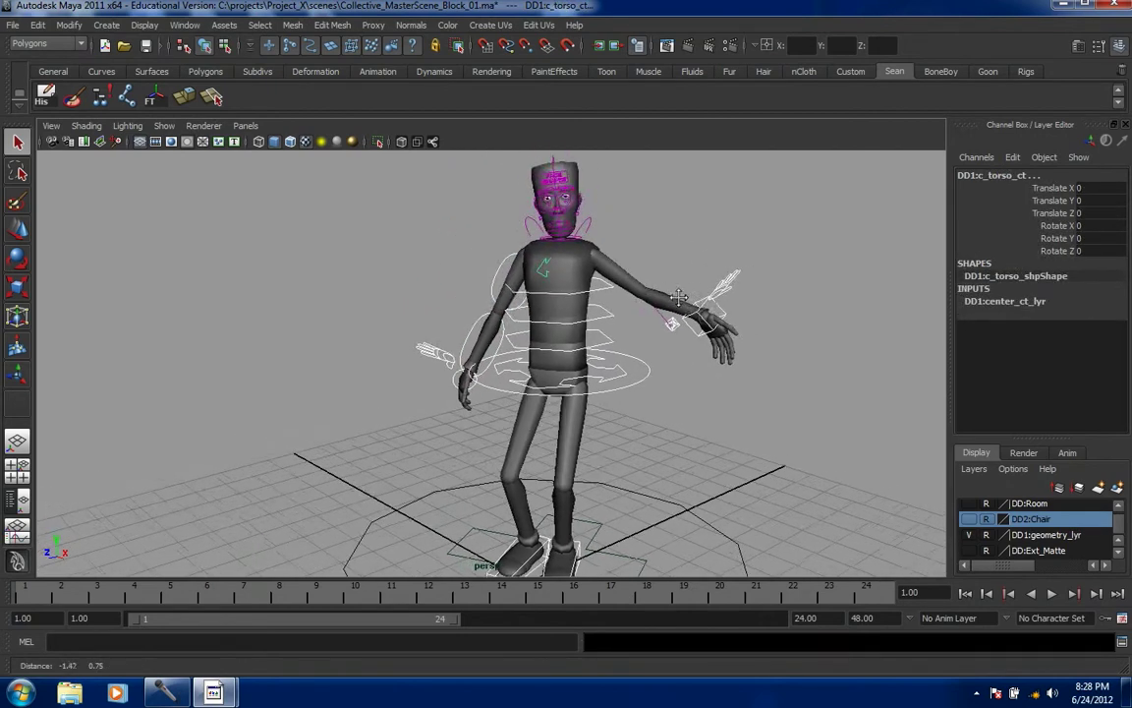
right_click_drag(631, 277, 790, 320, "alt")
left_click_drag(712, 247, 708, 257, "alt")
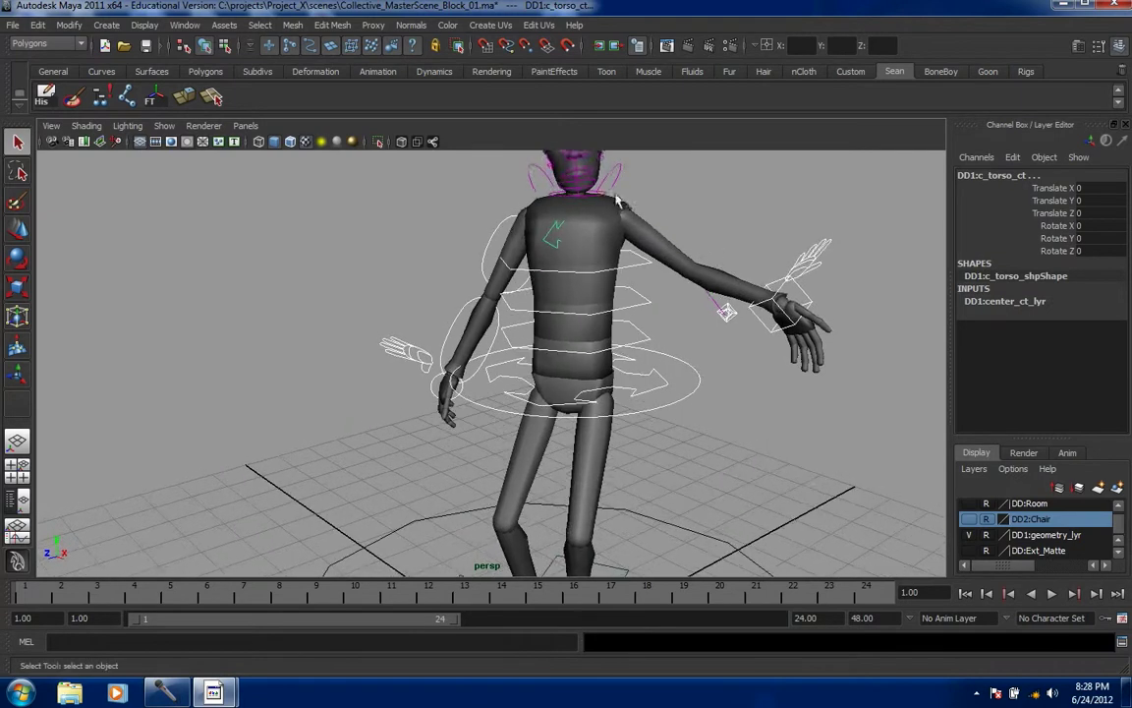
left_click(606, 194)
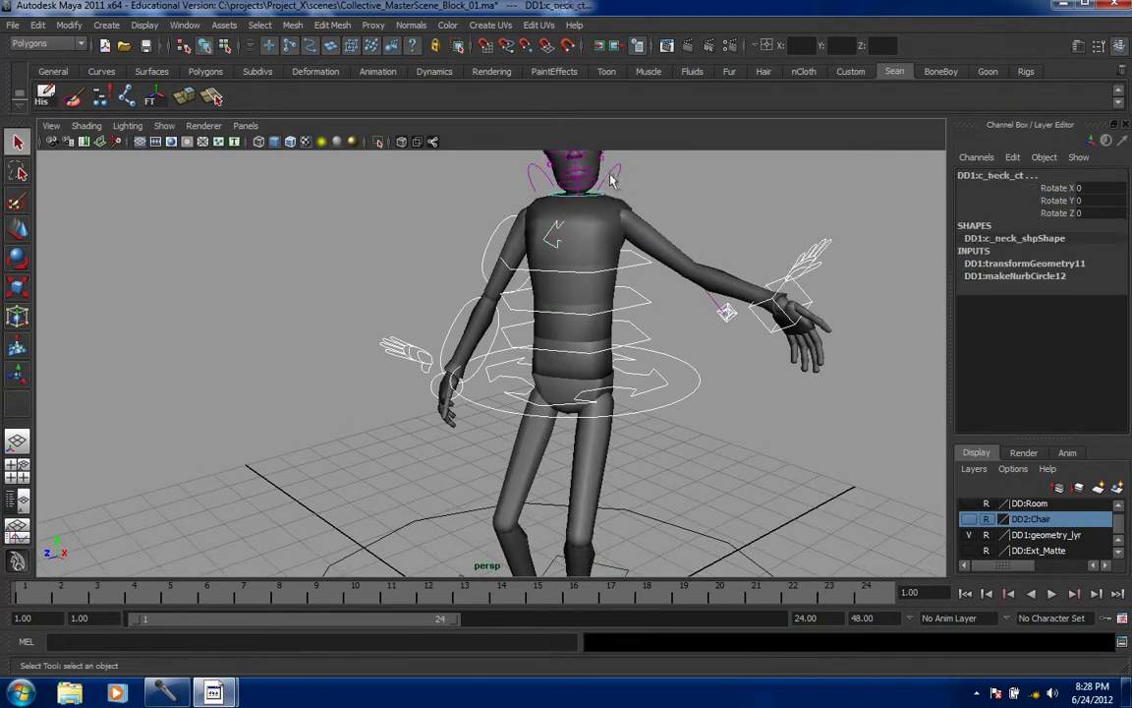
left_click(610, 174)
left_click(477, 162)
right_click_drag(700, 194, 771, 304, "alt")
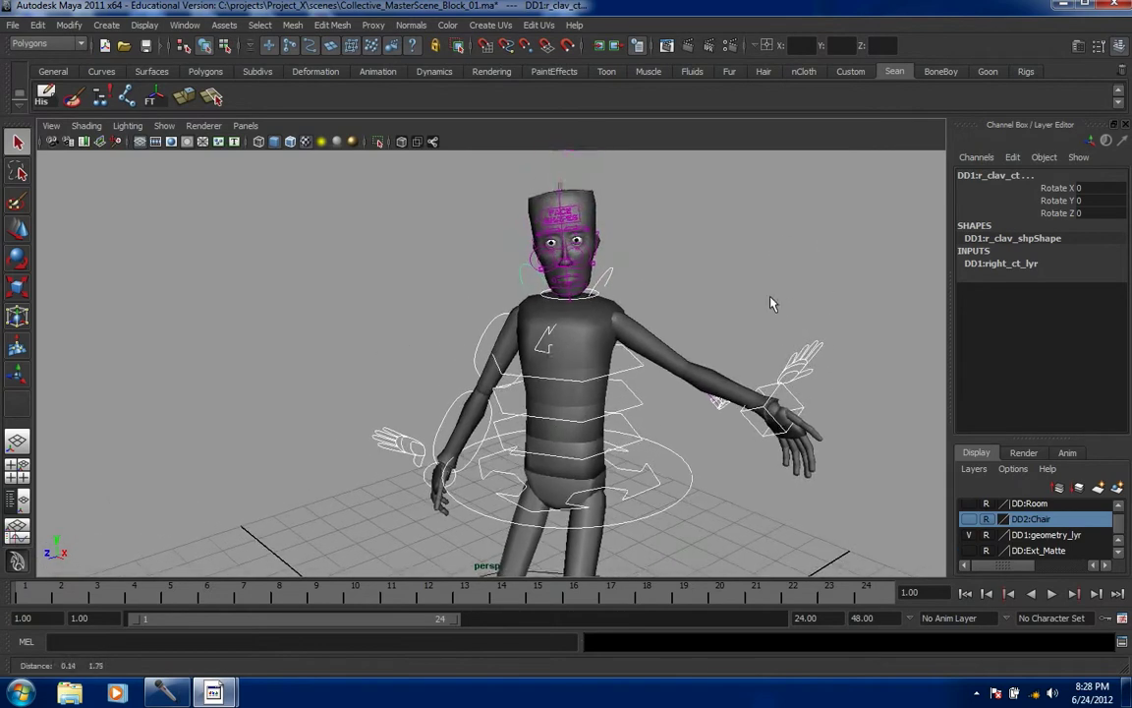
left_click(561, 190)
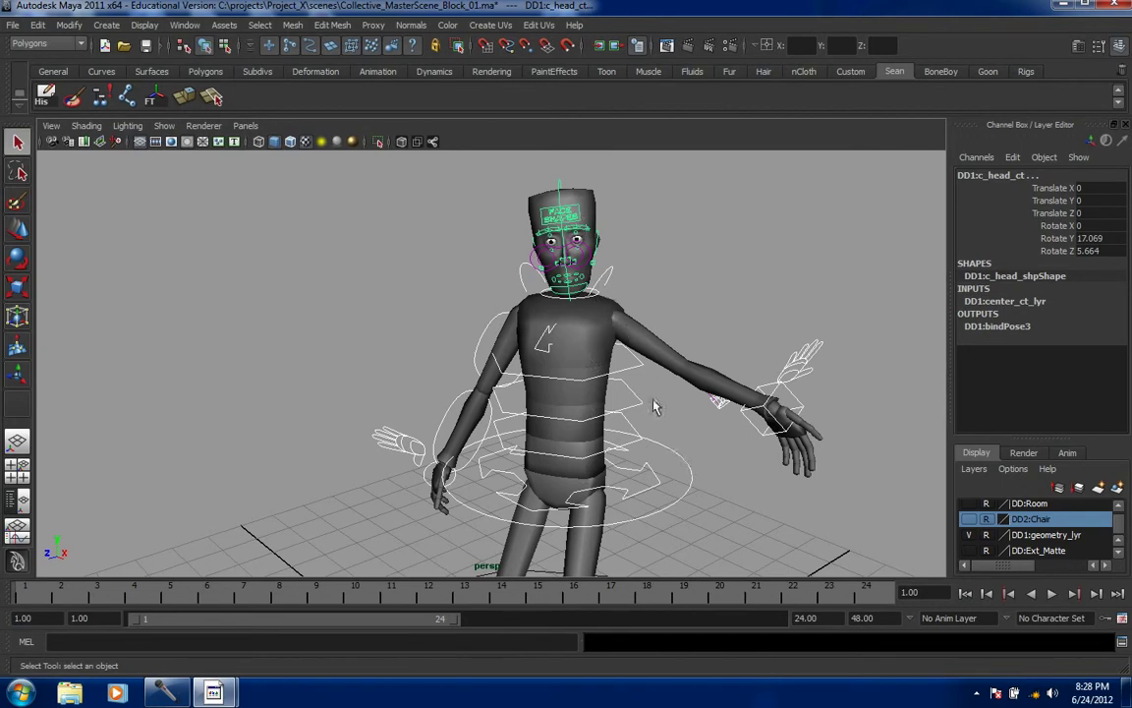
- Highlight the logged selection commands in the Script Editor history, from "select -cl" through "select -tgl DD1:c_head_ct"
left_click(1121, 642)
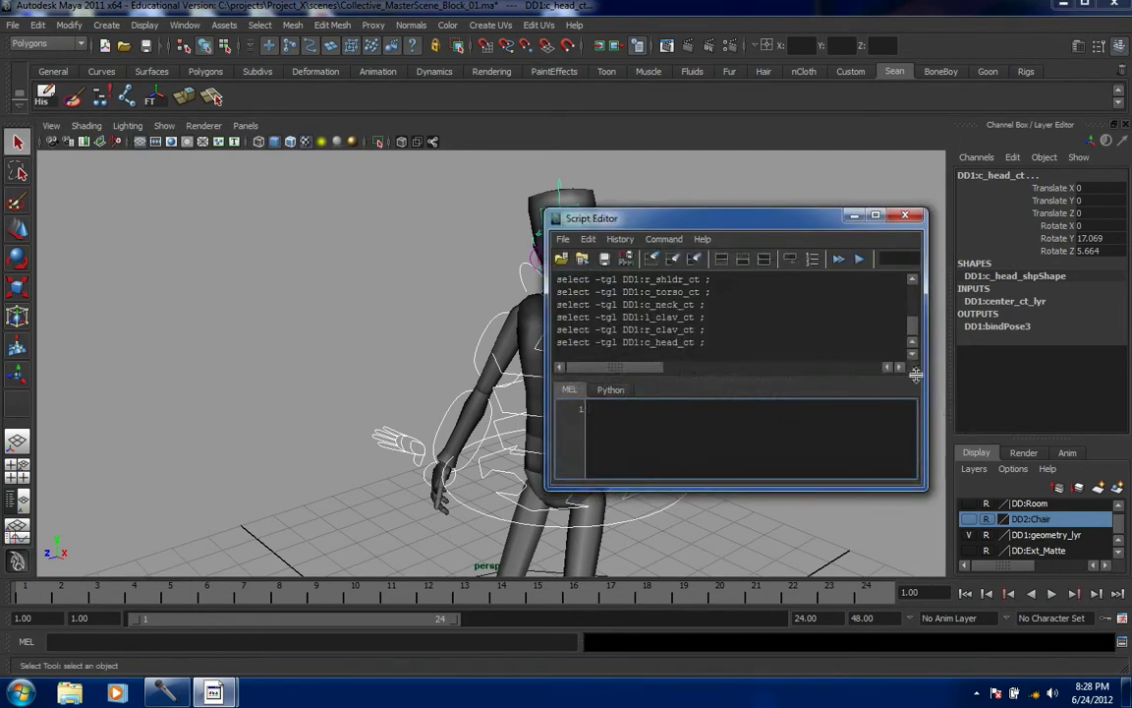
left_click(915, 280)
left_click(915, 280)
left_click(915, 281)
left_click(915, 281)
left_click(914, 281)
left_click(915, 281)
left_click(915, 281)
left_click(915, 281)
left_click(914, 281)
left_click(915, 282)
left_click(915, 282)
left_click(915, 282)
left_click(915, 282)
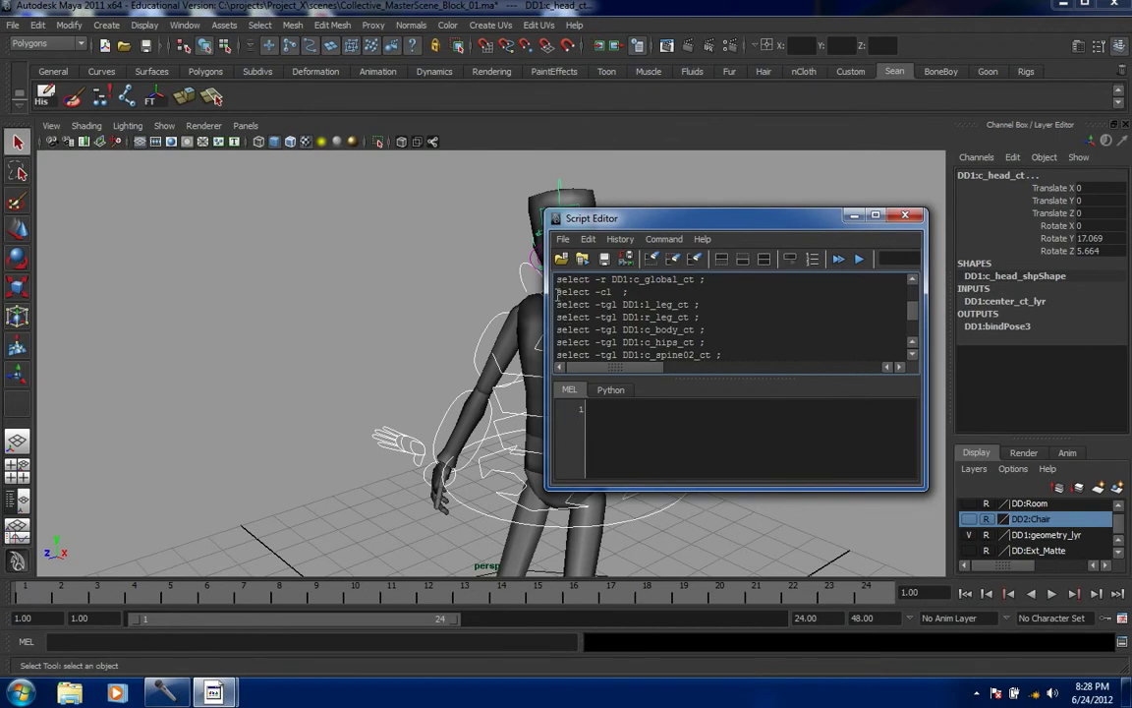
left_click_drag(558, 292, 737, 440)
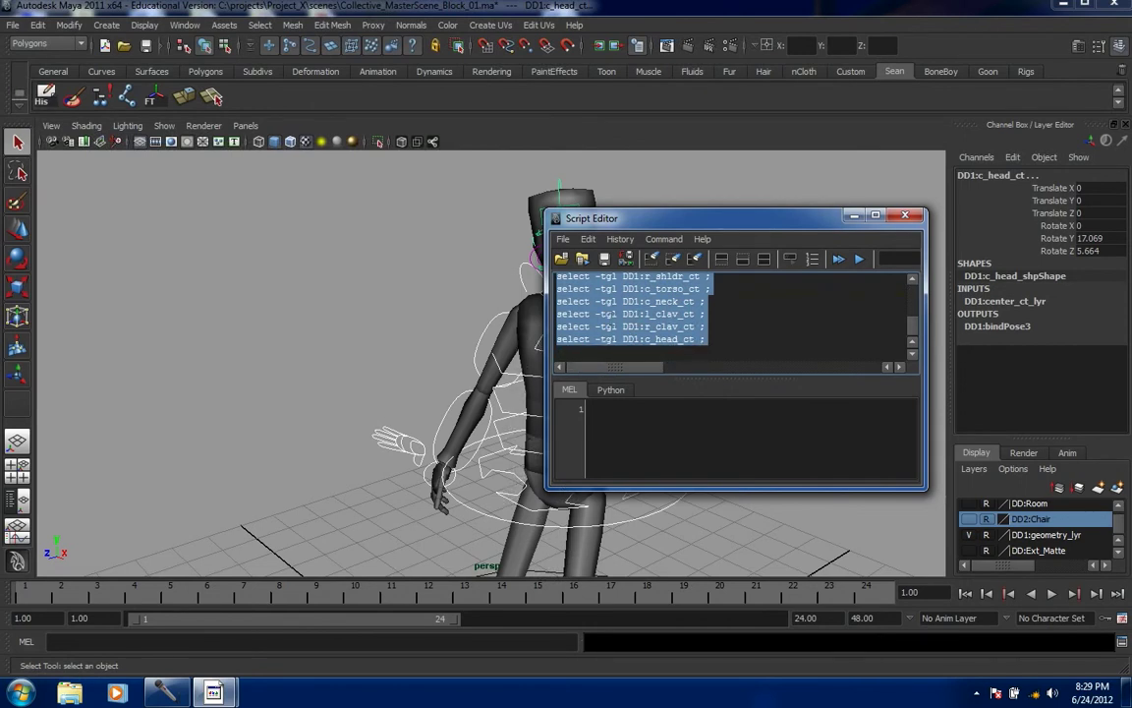
- Save the highlighted selection commands to the custom shelf as a MEL button and close the Script Editor
scroll(610, 314, "up", 1)
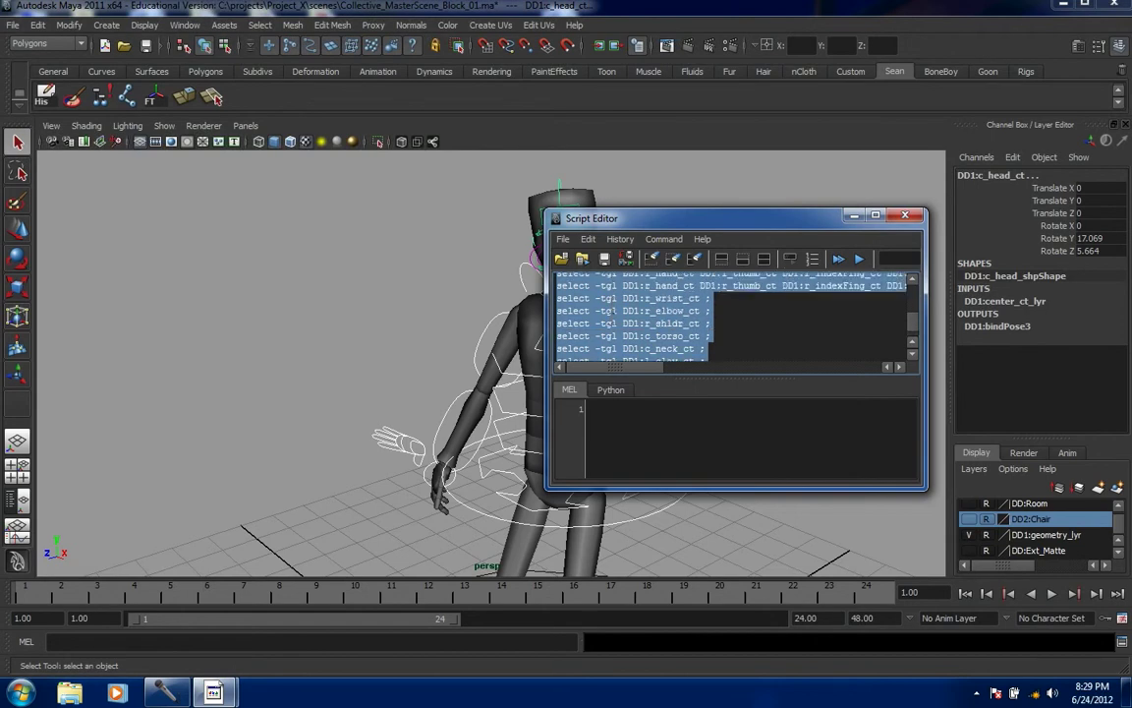
middle_click_drag(547, 287, 251, 102)
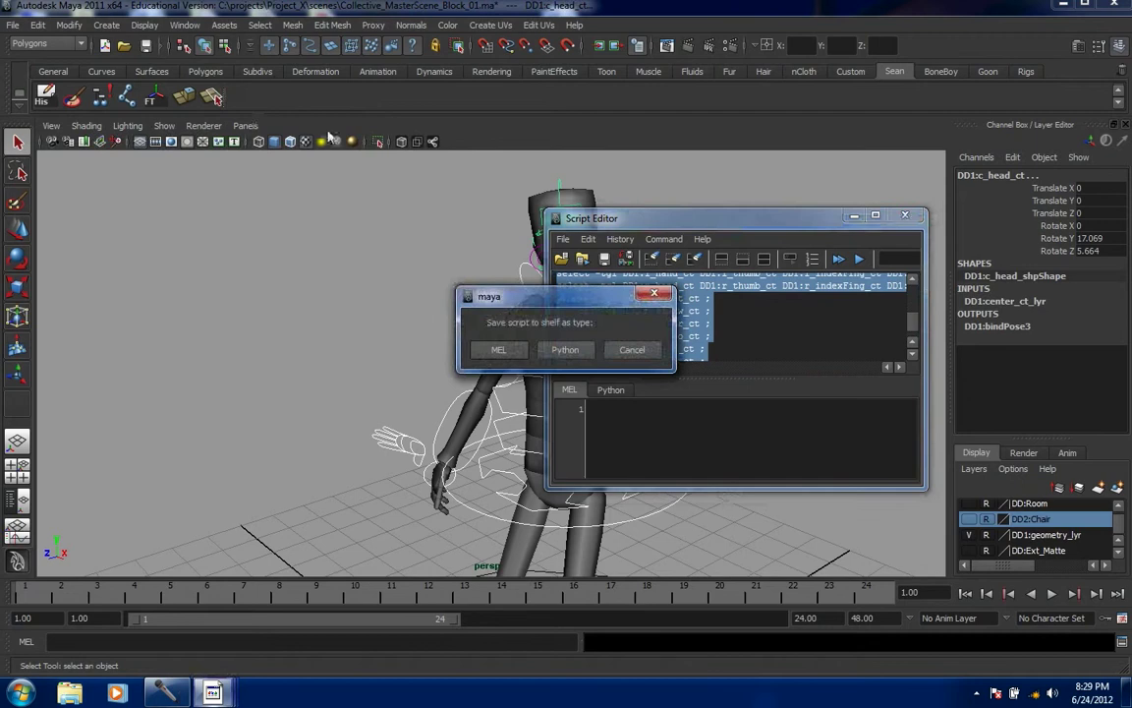
left_click(501, 350)
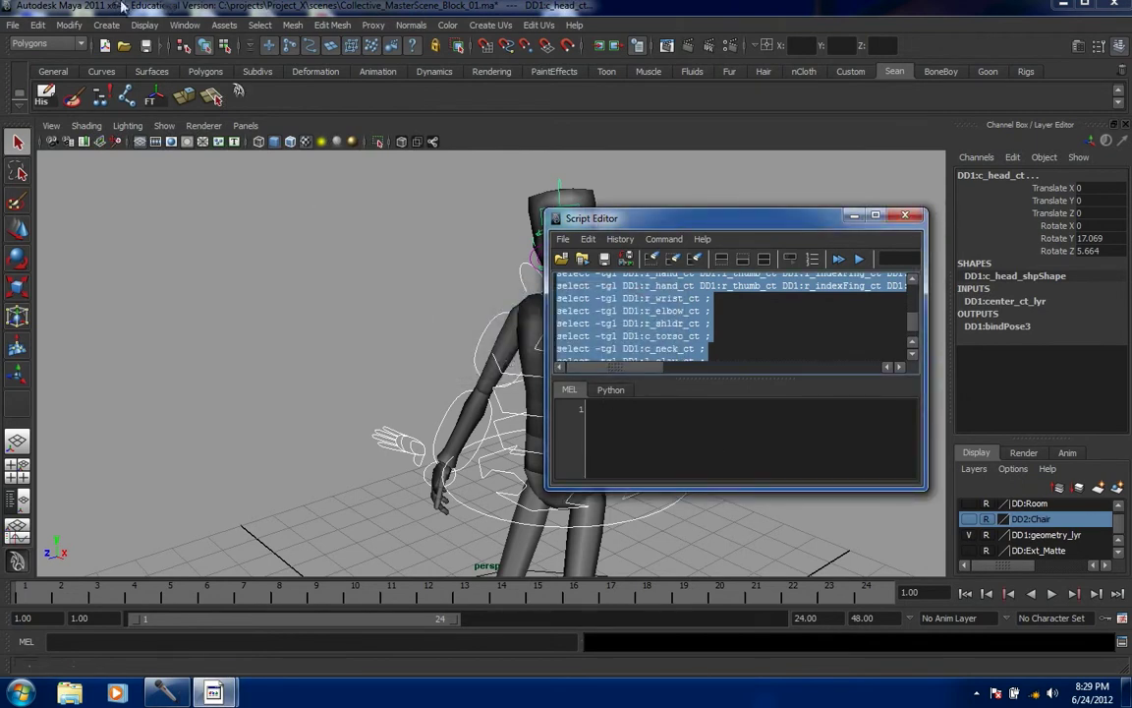
left_click(455, 286)
left_click(905, 215)
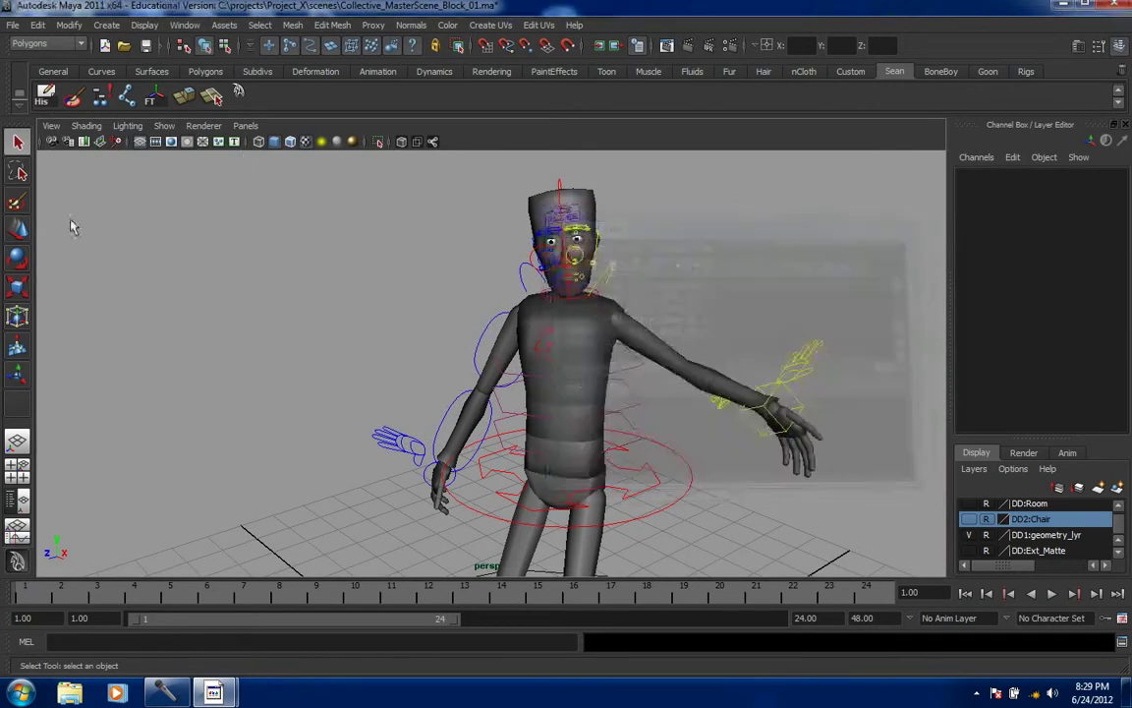
- Test the new shelf button against selecting the shoulder, hips and spine controls individually, and leave everything deselected
left_click(239, 95)
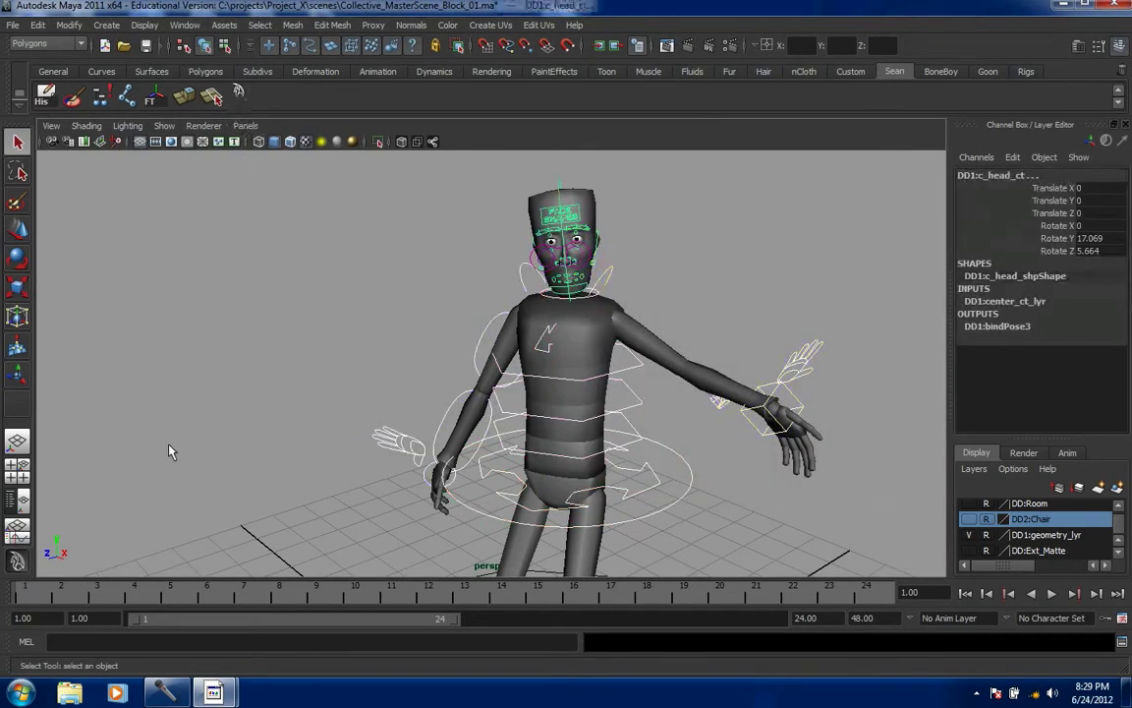
left_click(206, 307)
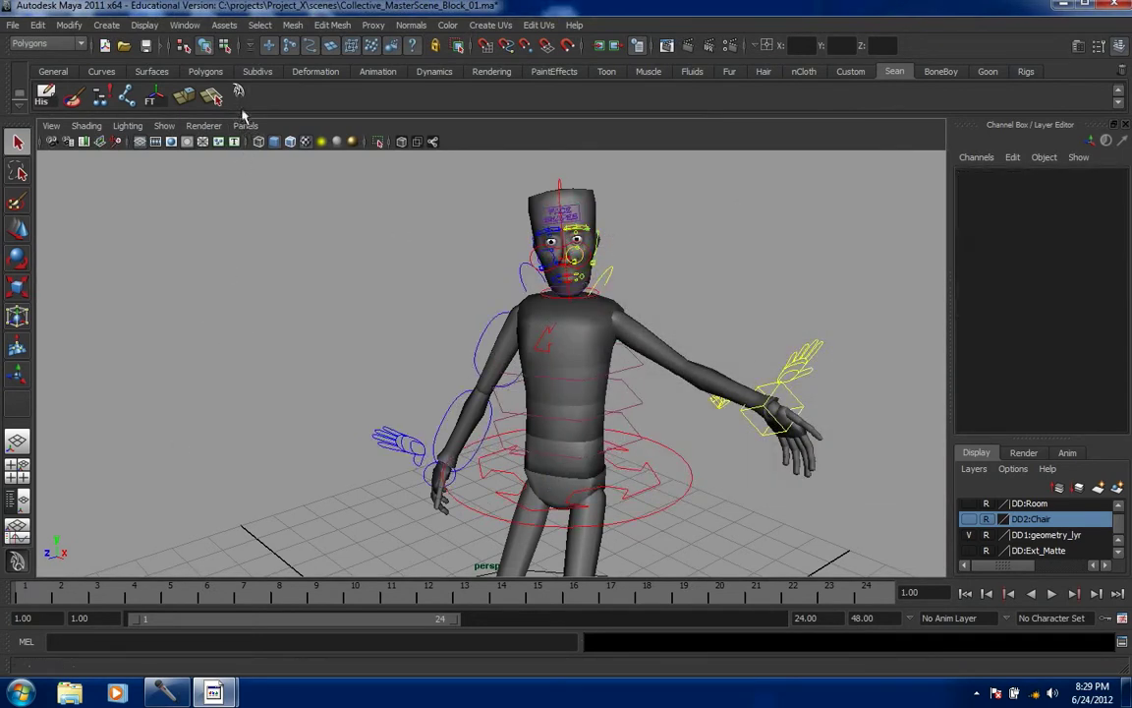
left_click(475, 363)
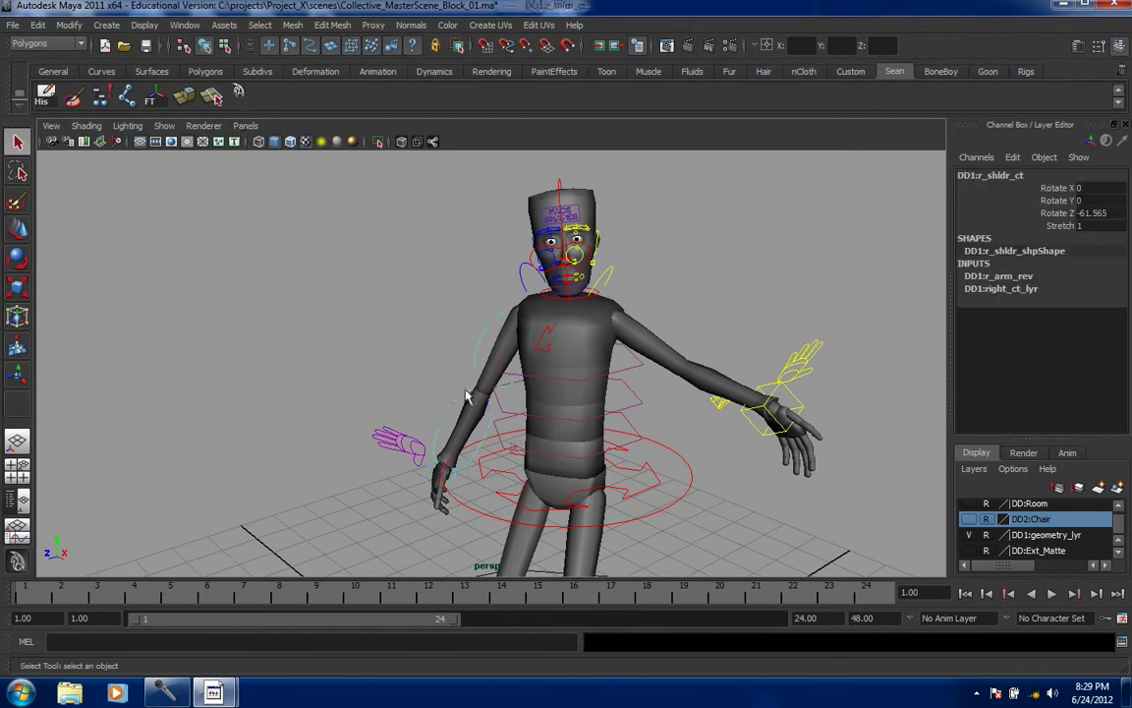
left_click(528, 492, "shift")
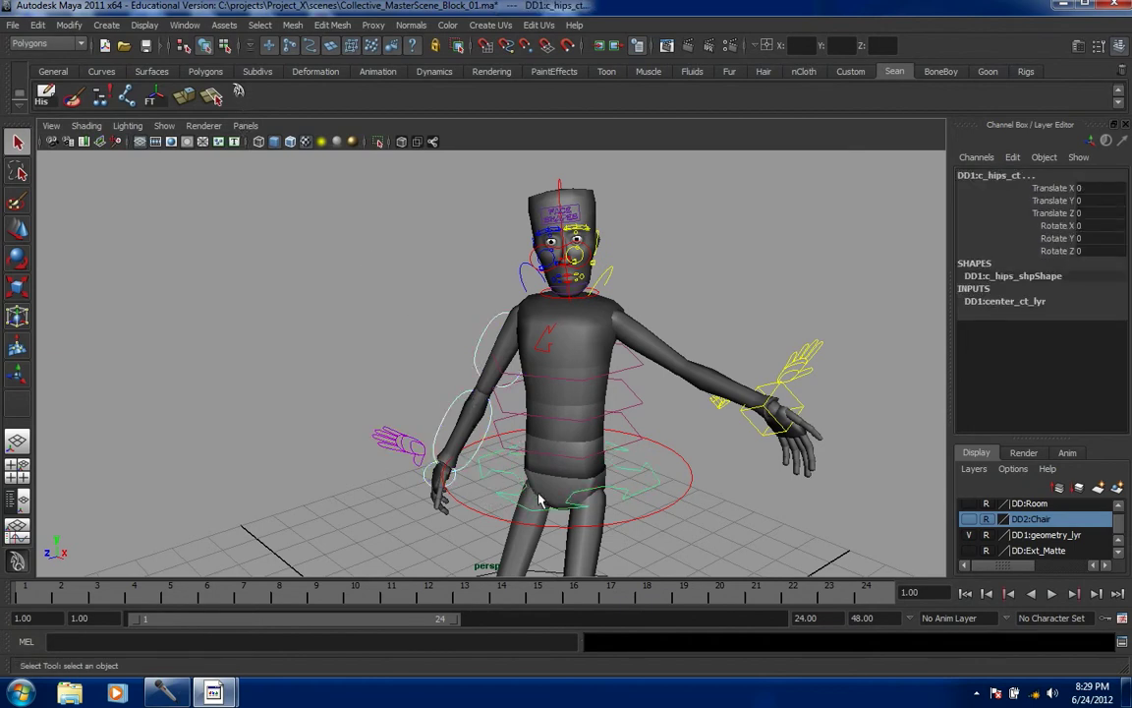
left_click(497, 443, "shift")
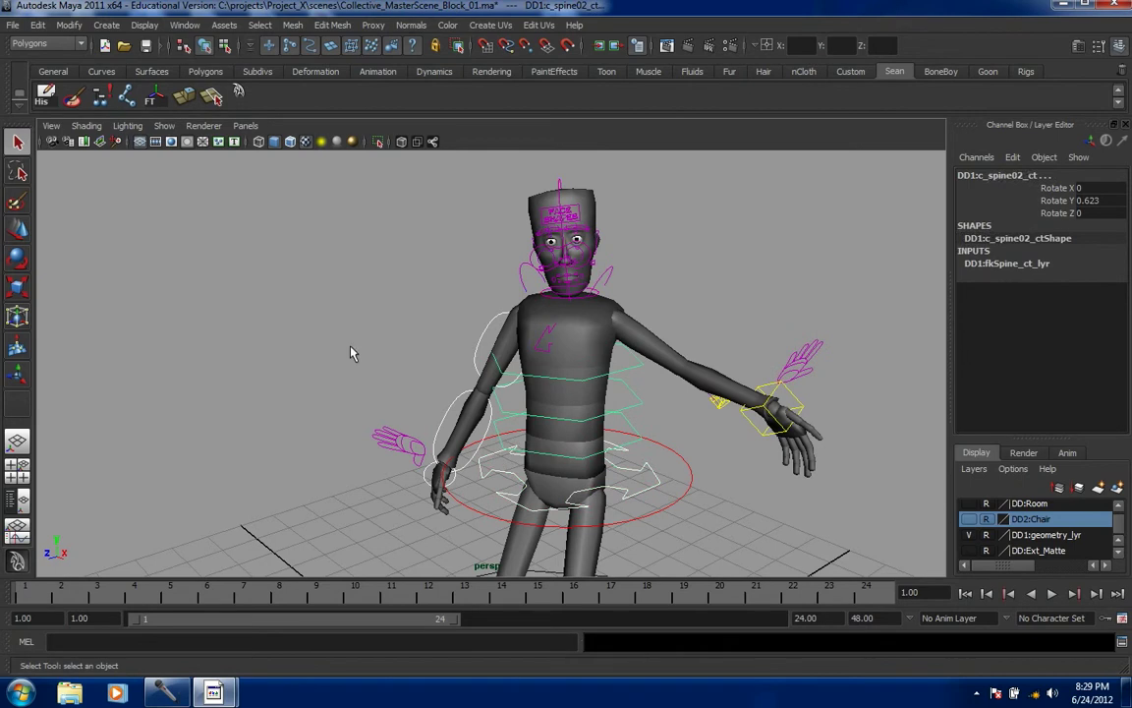
left_click(323, 215)
left_click(239, 92)
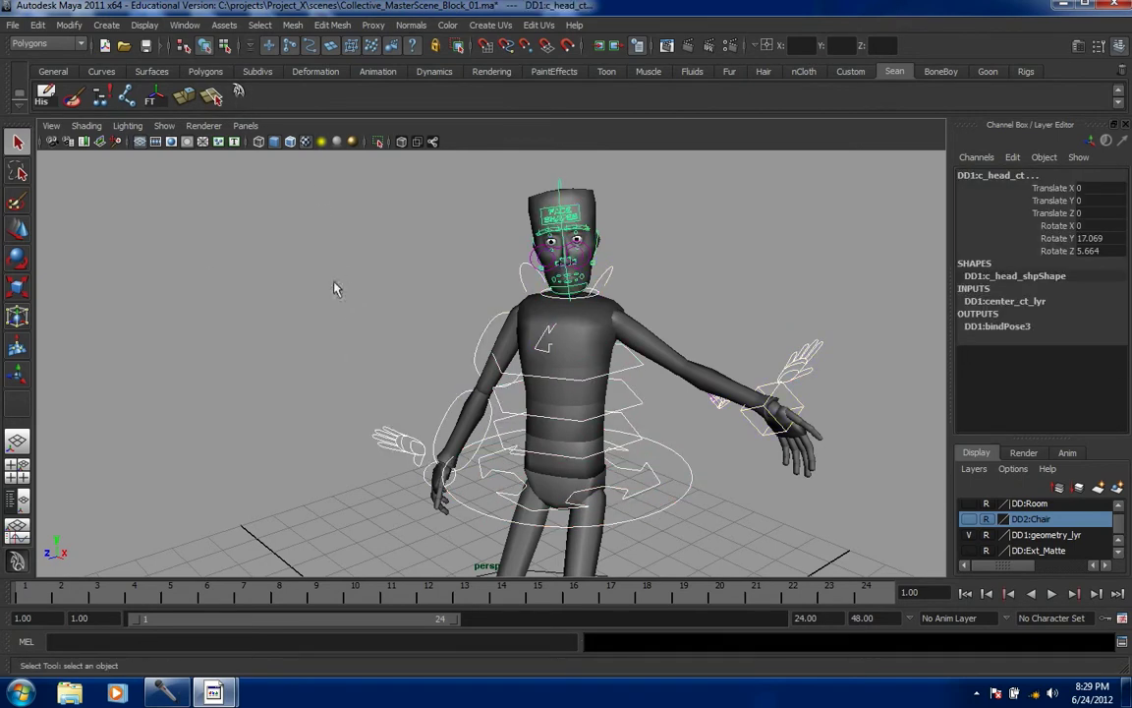
left_click(263, 306)
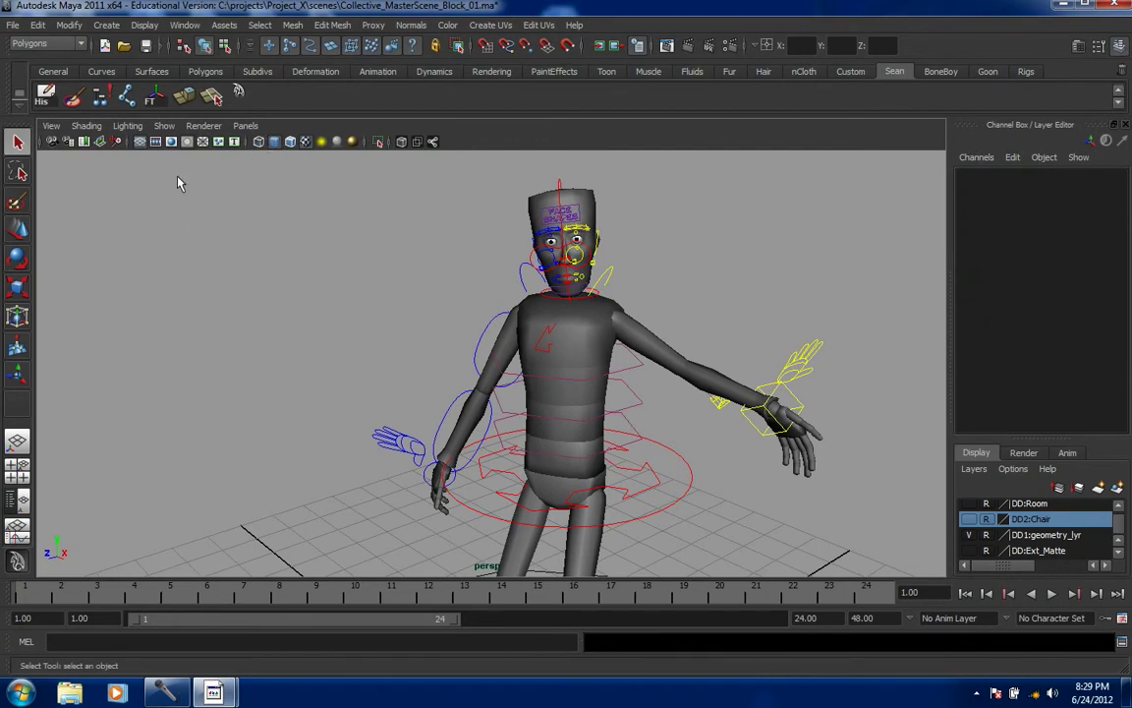
- Give the new MEL Command shelf button the icon label "SeLALL" and save all shelves
left_click(19, 99)
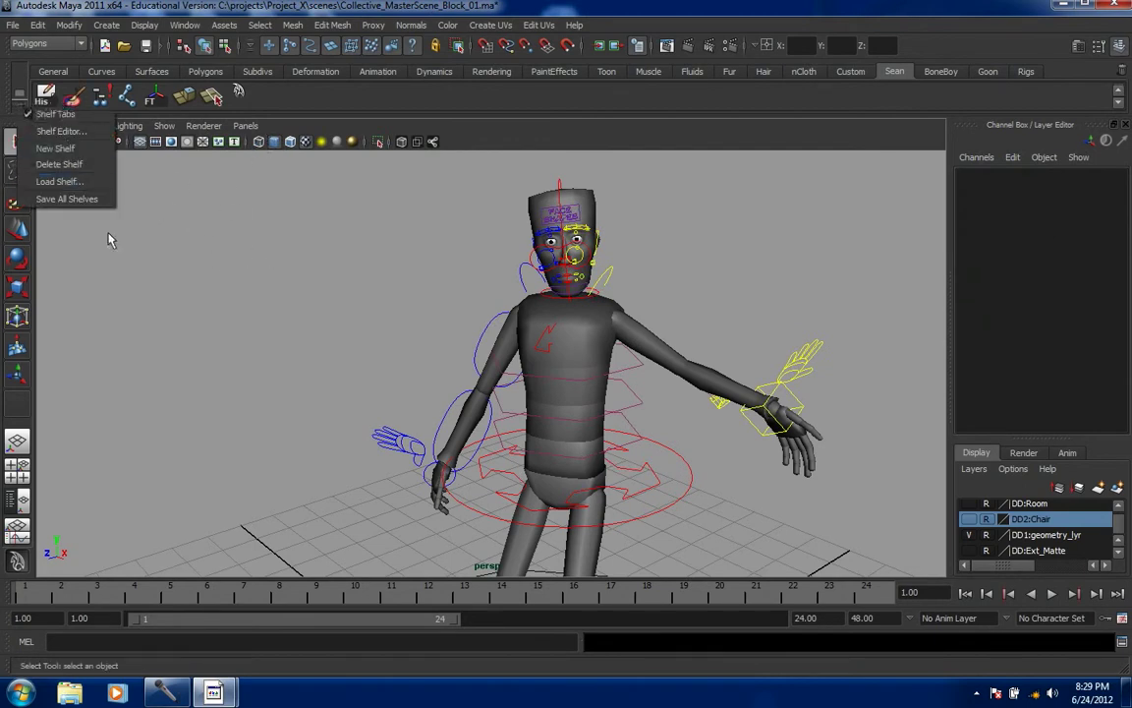
left_click(60, 131)
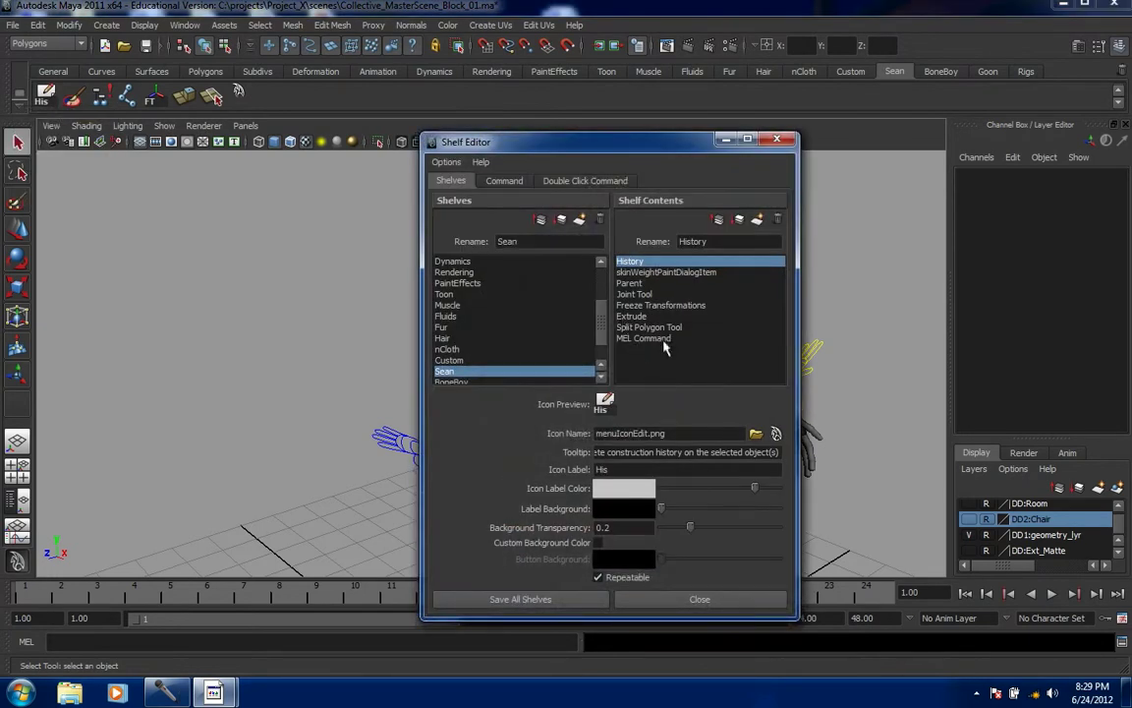
left_click(648, 338)
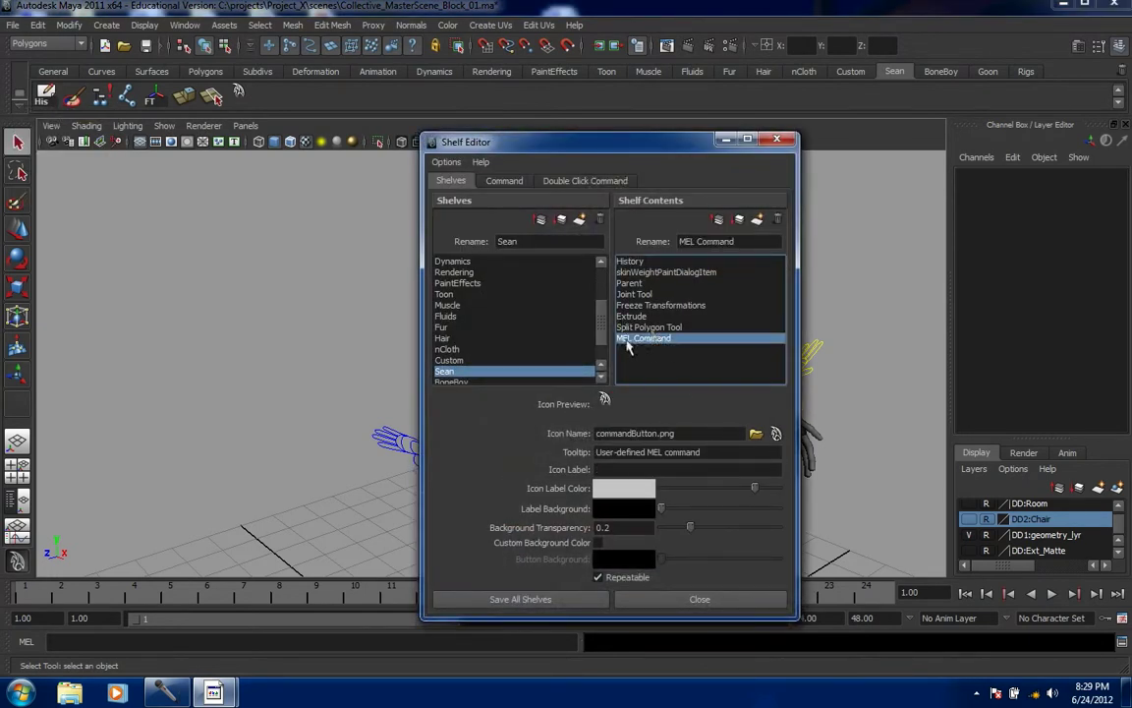
left_click(613, 471)
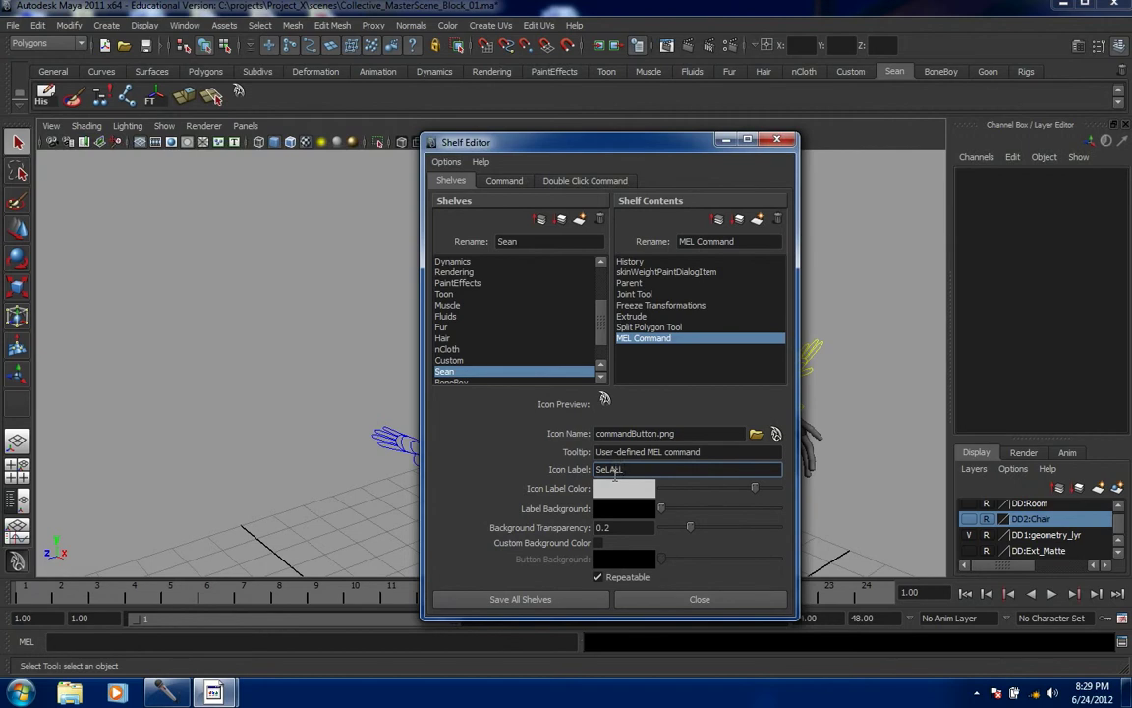
left_click(531, 600)
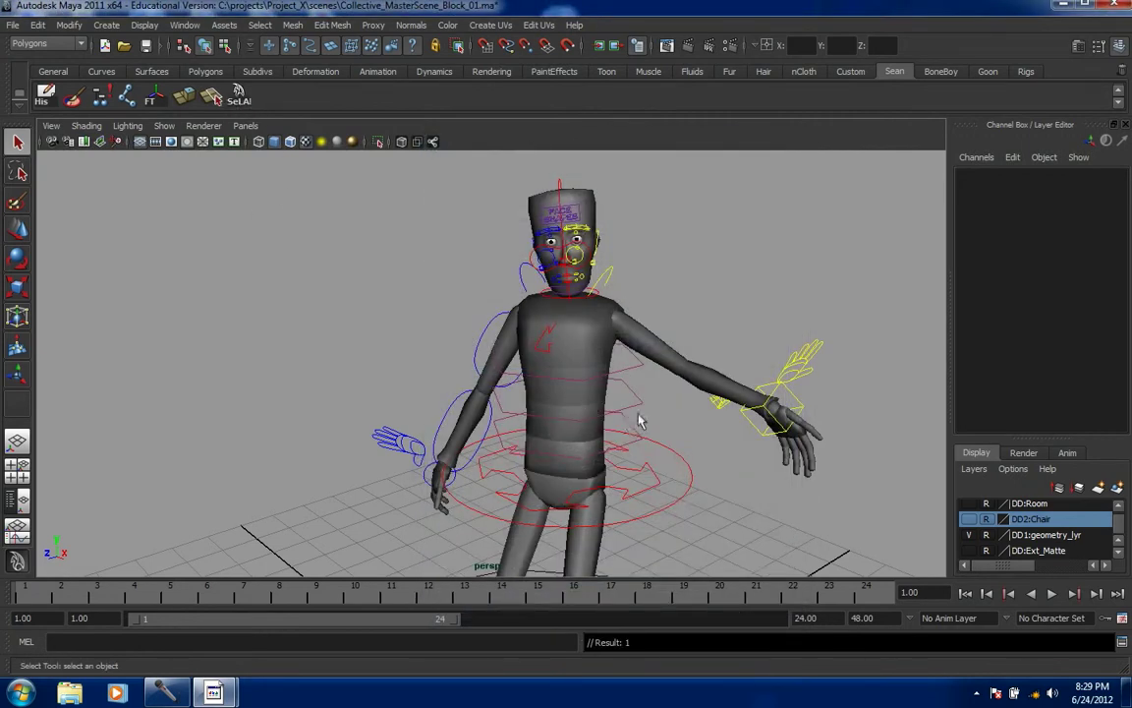
- Show the DD:Ext_Matte, DD2:Chair and DD:Room layers and frame the character and chair in the room
right_click_drag(637, 434, 511, 428, "alt")
left_click_drag(563, 450, 604, 455, "alt")
right_click_drag(614, 414, 510, 433, "alt")
left_click_drag(510, 433, 619, 455, "alt")
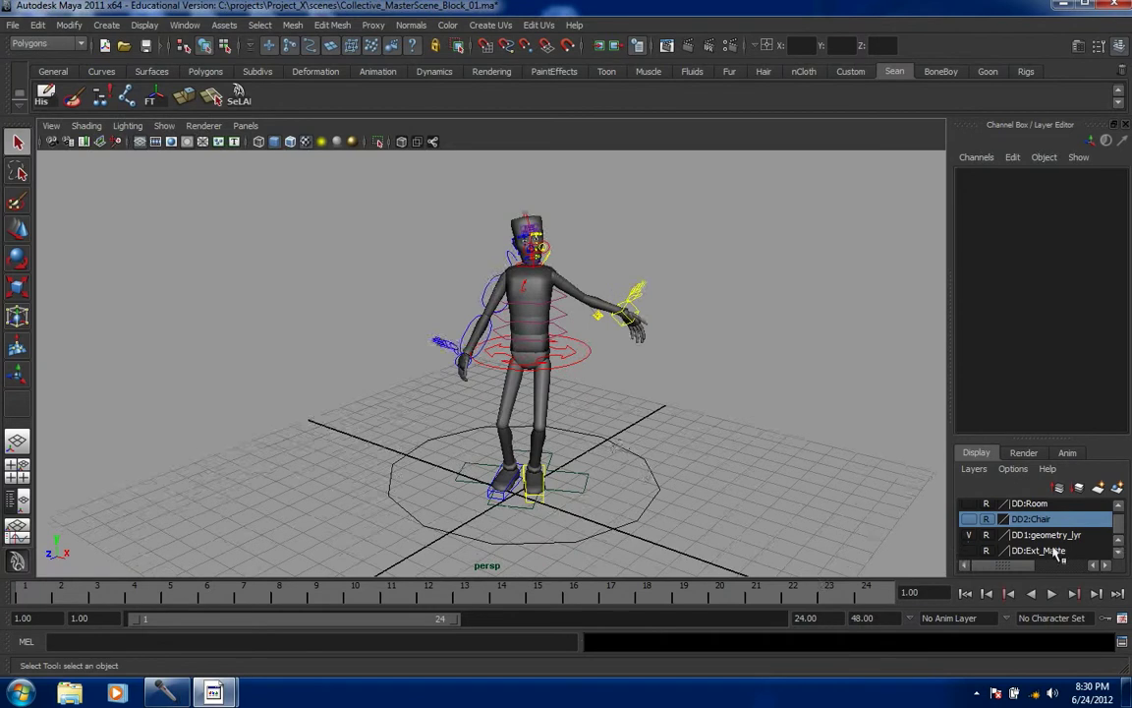
left_click(969, 550)
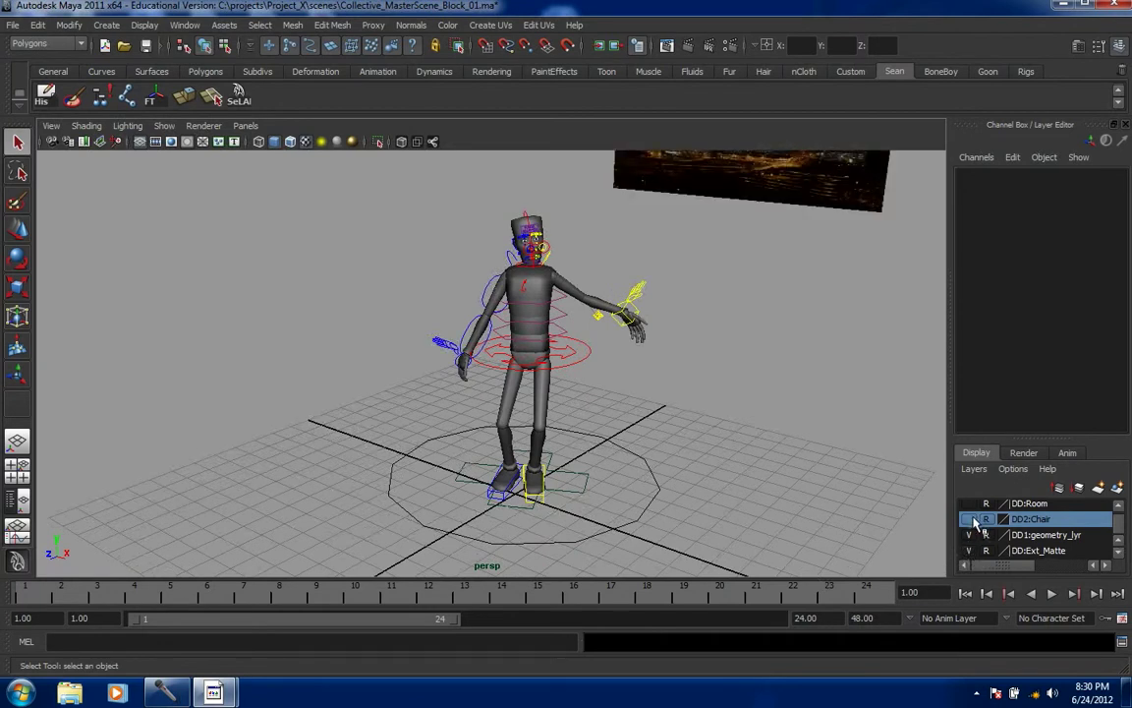
left_click(969, 519)
left_click(969, 503)
left_click_drag(1119, 528, 1116, 530)
left_click_drag(707, 378, 672, 405, "alt")
right_click_drag(672, 405, 803, 434, "alt")
left_click_drag(815, 455, 814, 461, "alt")
right_click_drag(814, 462, 676, 457, "alt")
left_click_drag(675, 457, 688, 455, "alt")
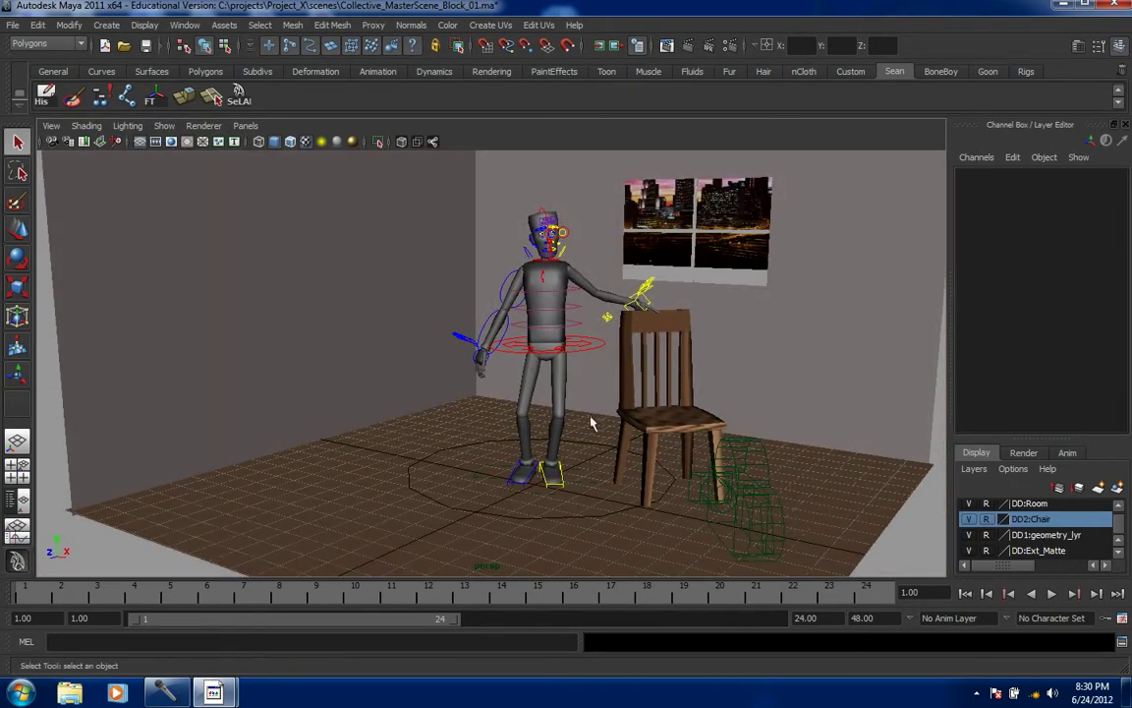
- Extend the playback and animation range to end at frame 50
left_click_drag(454, 625, 757, 619)
type("50")
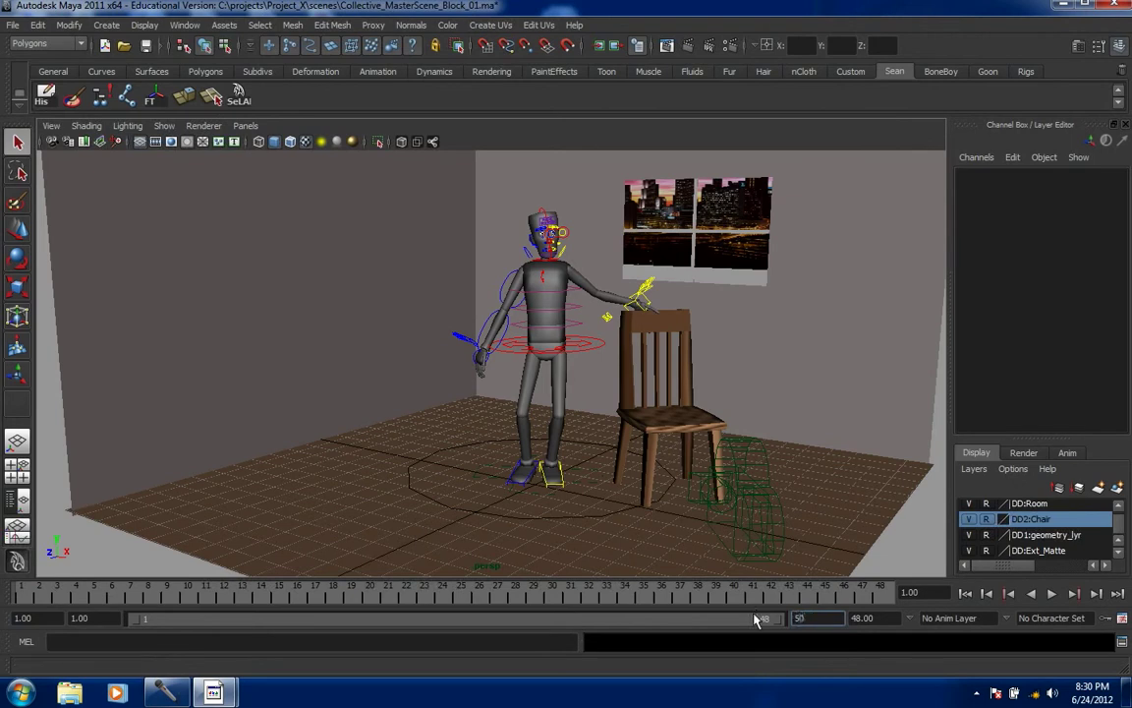
key("Return")
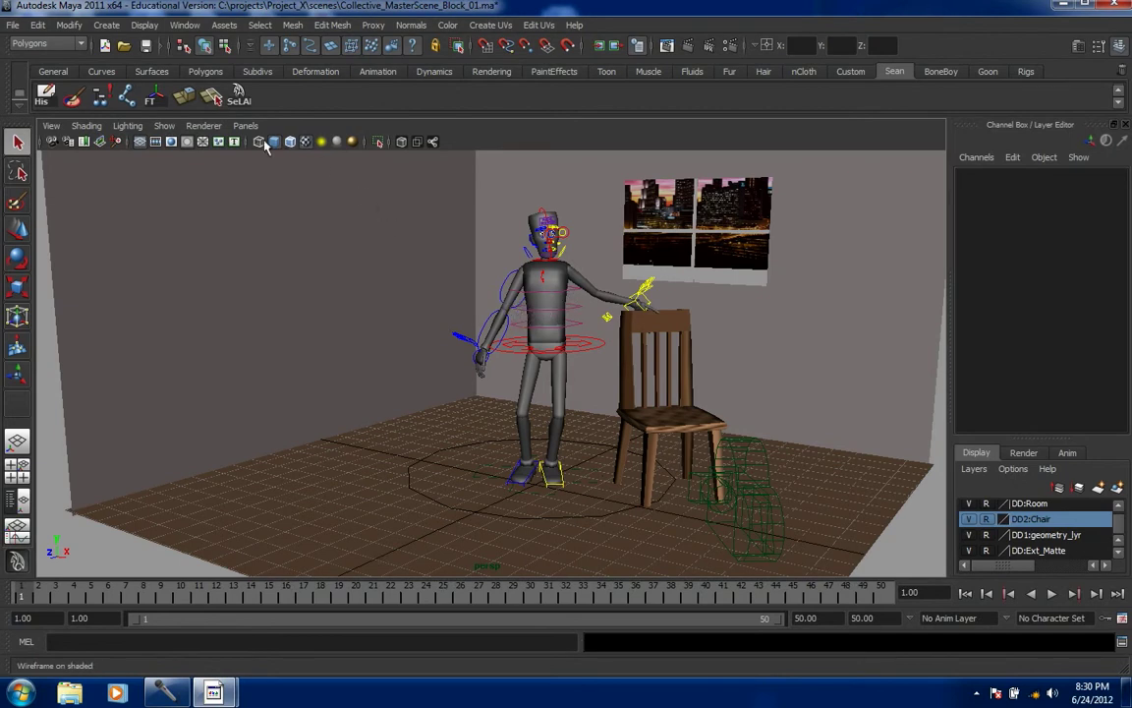
- Select all character controls with the SeLALL shelf button, key them at frame 1, and check the right shoulder control
left_click(241, 99)
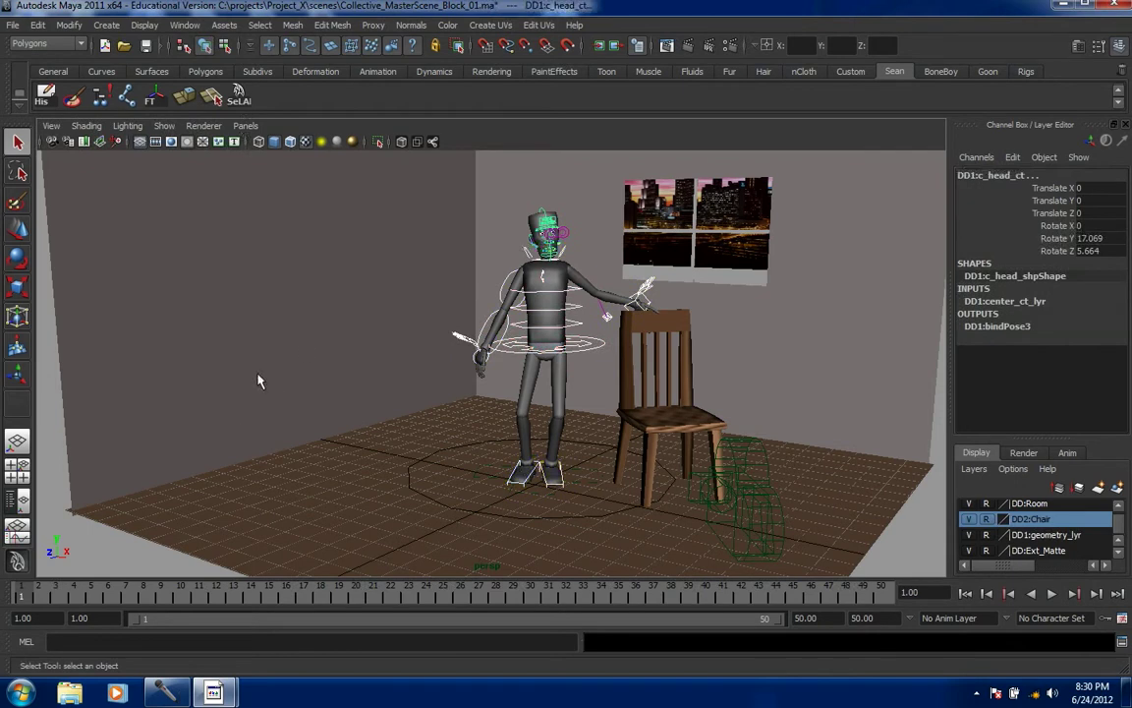
key("s")
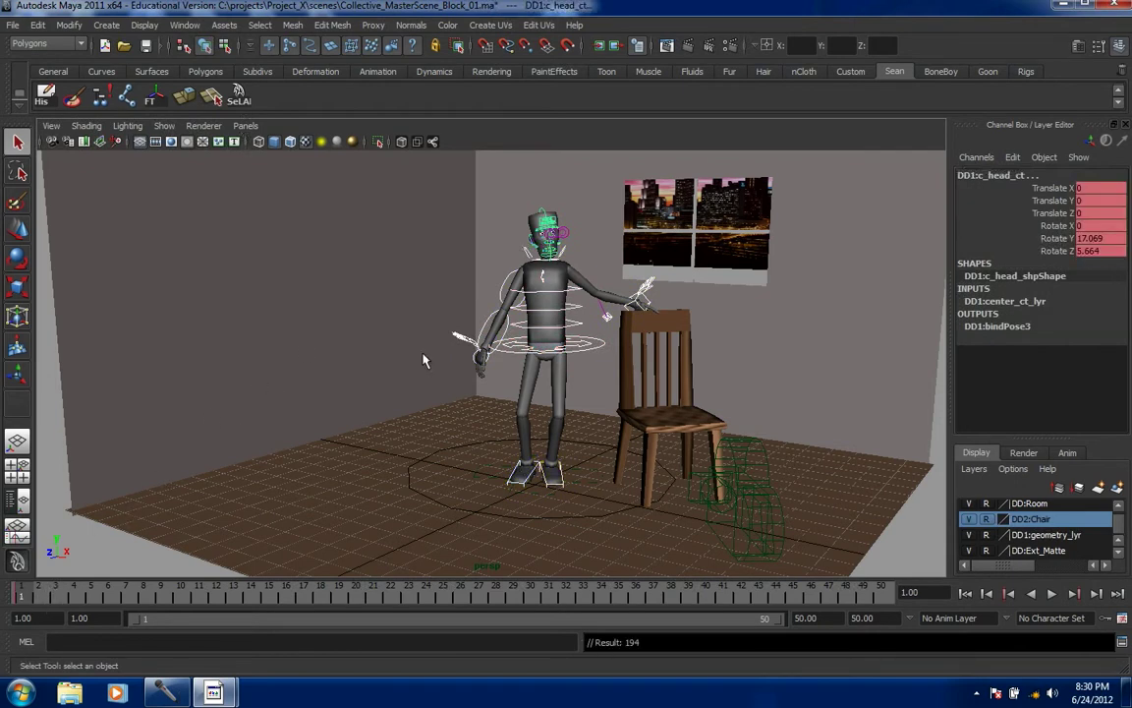
left_click(445, 307)
left_click(480, 320)
left_click(502, 295)
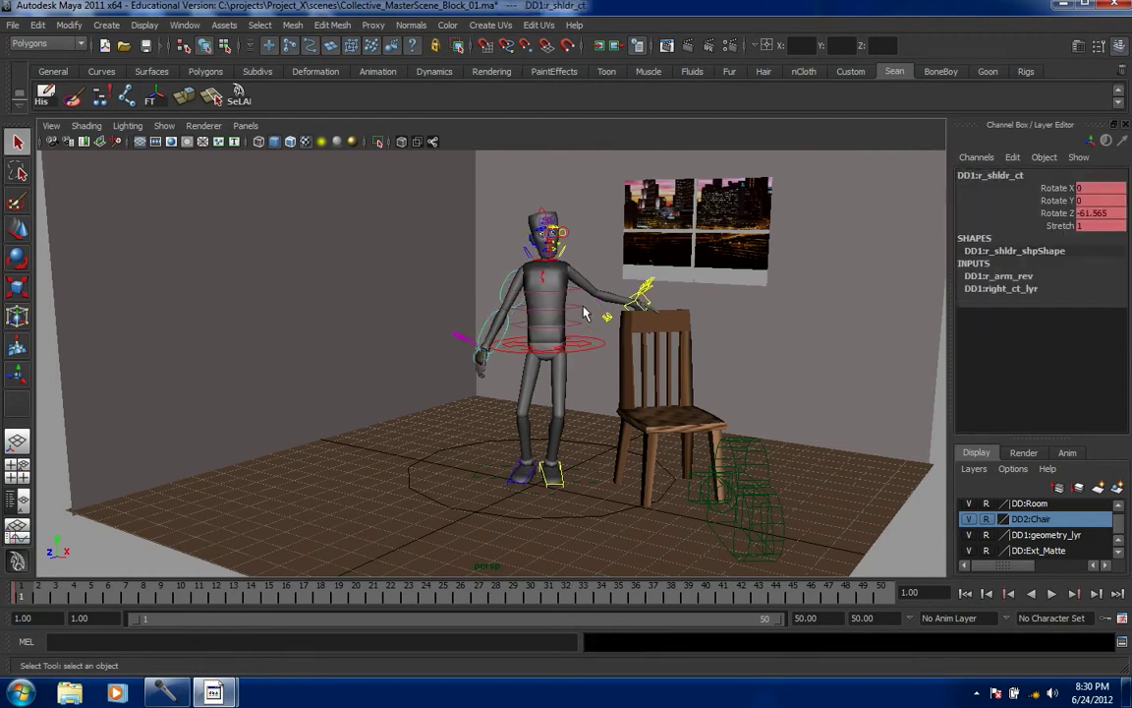
- Reselect all character controls with the SeLALL shelf button and move the current time to frame 10
left_click(253, 366)
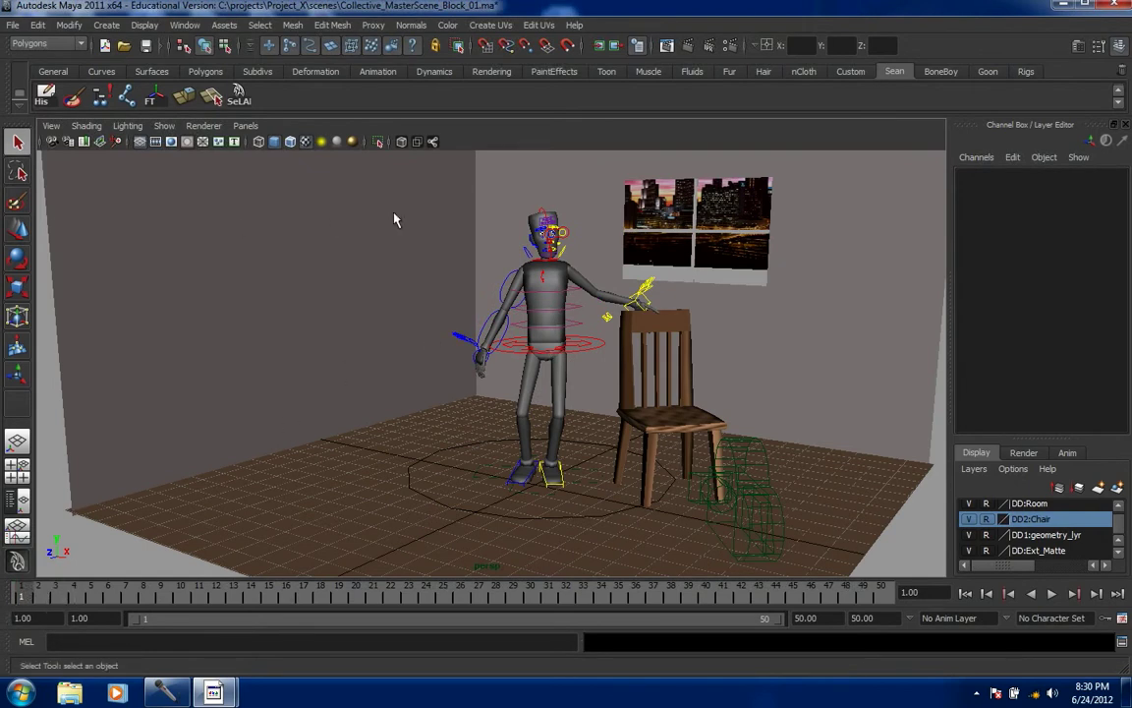
left_click(242, 100)
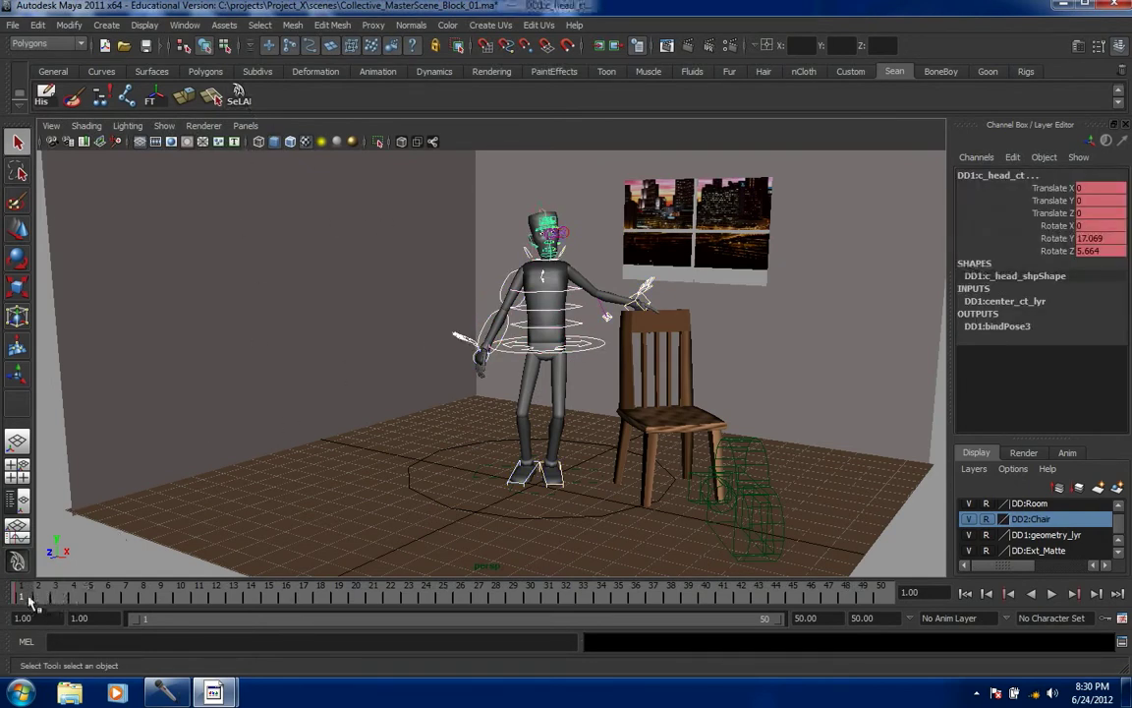
left_click_drag(24, 602, 183, 609)
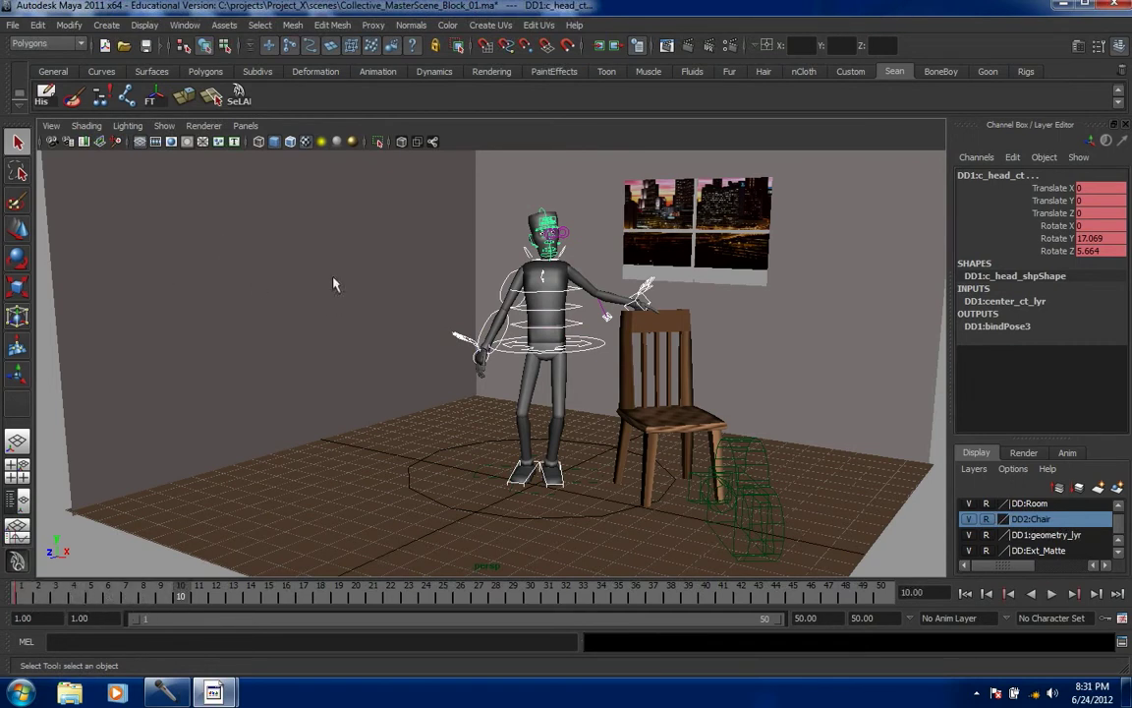
- Examine the auto key and default tangent settings in the Animation preferences, and close the preferences
left_click(1123, 620)
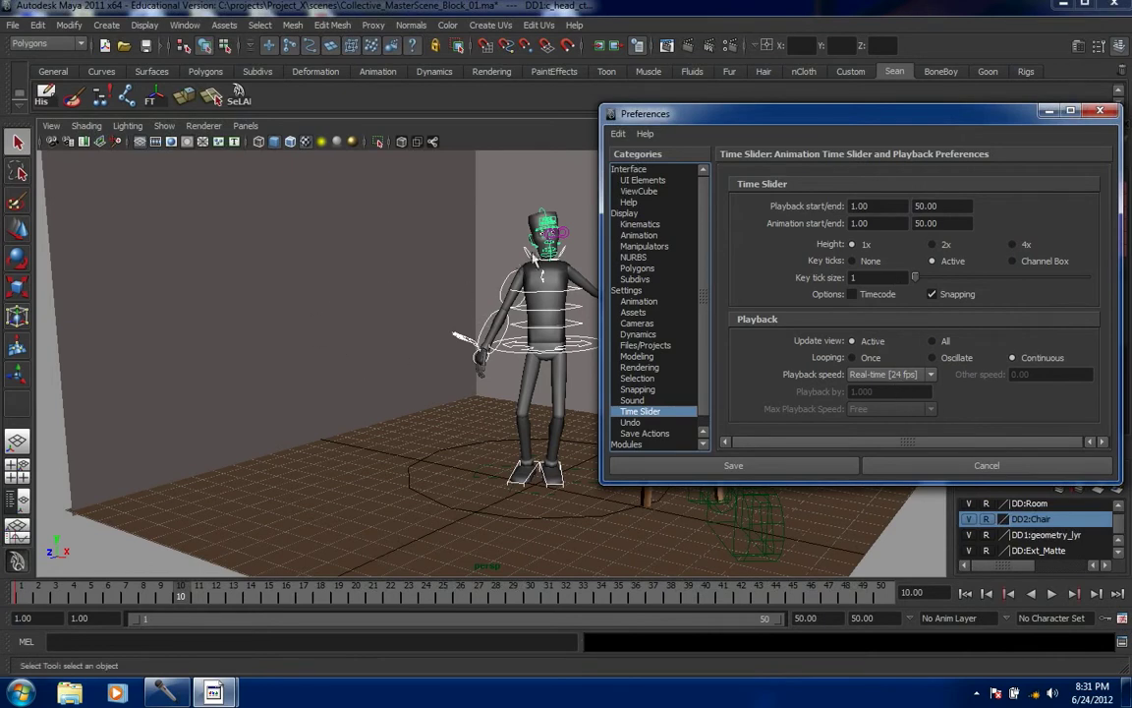
left_click(638, 301)
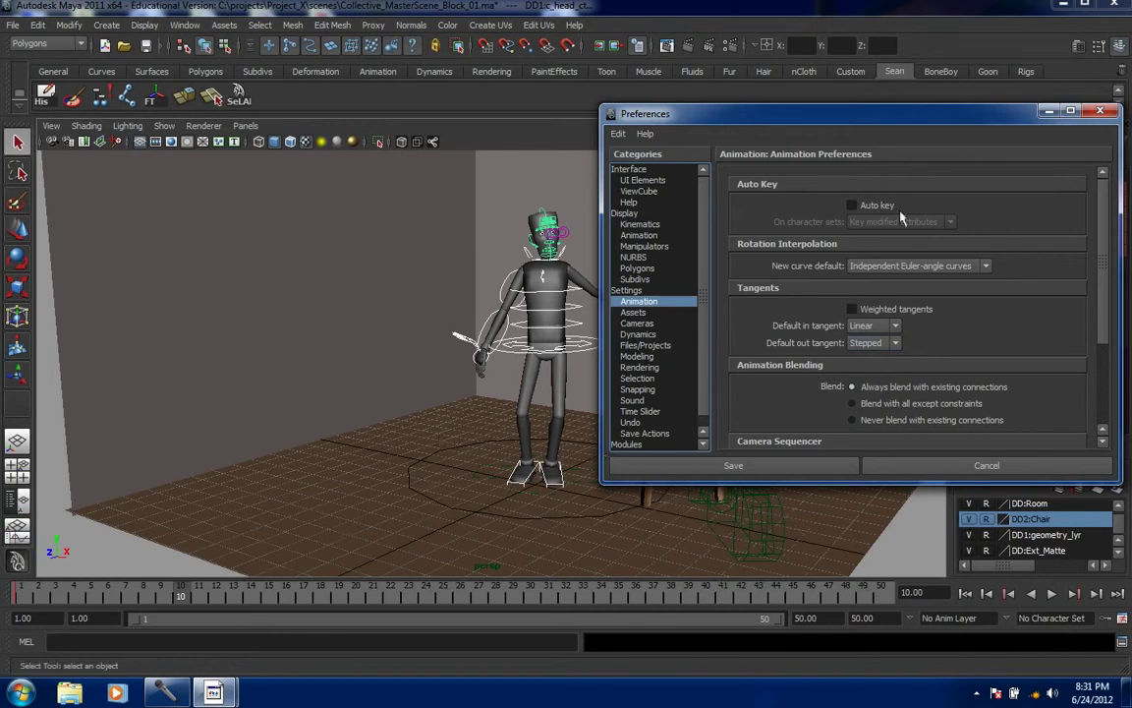
left_click(1100, 112)
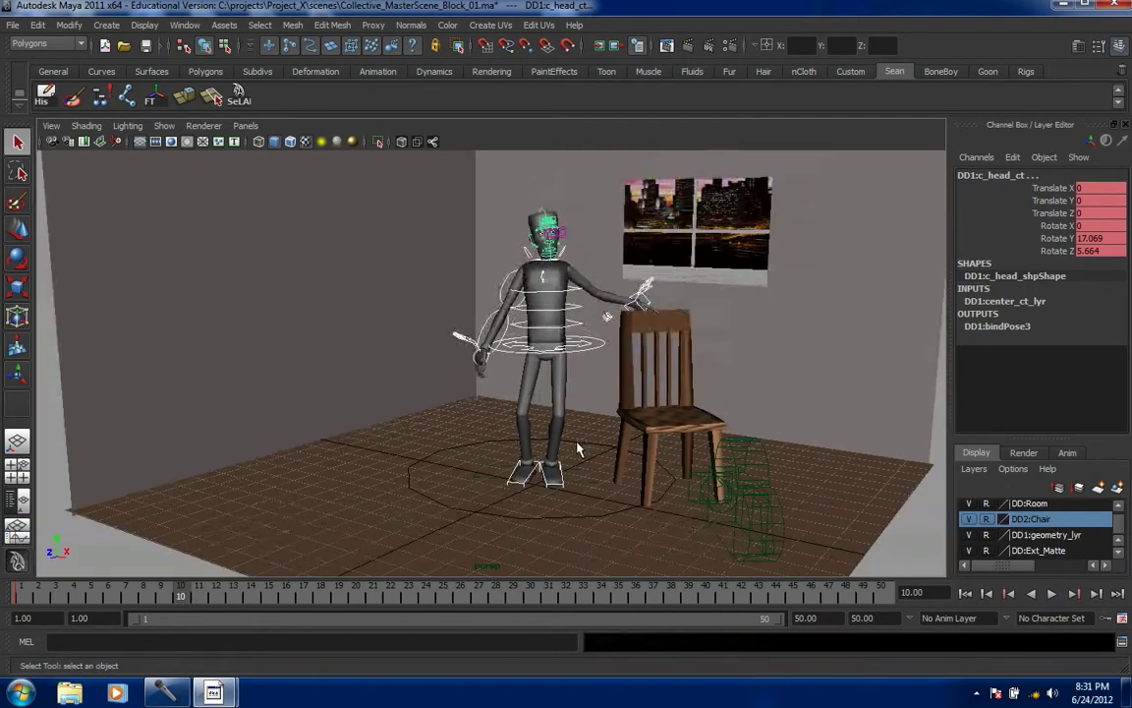
- At frame 10, move the character's body control to about 0.18 in X and -5.37 in Y, lowering it away from the chair
scroll(569, 484, "up", 2)
middle_click_drag(567, 481, 563, 493, "alt")
key("super")
key("super")
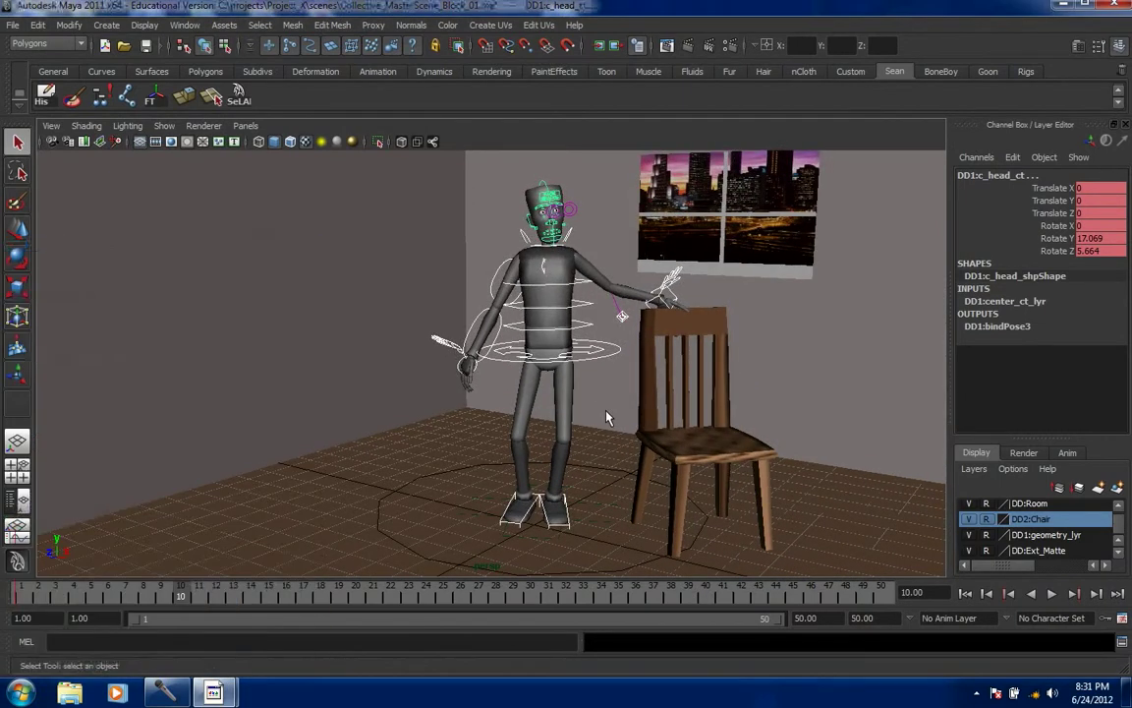
left_click(609, 356)
key("w")
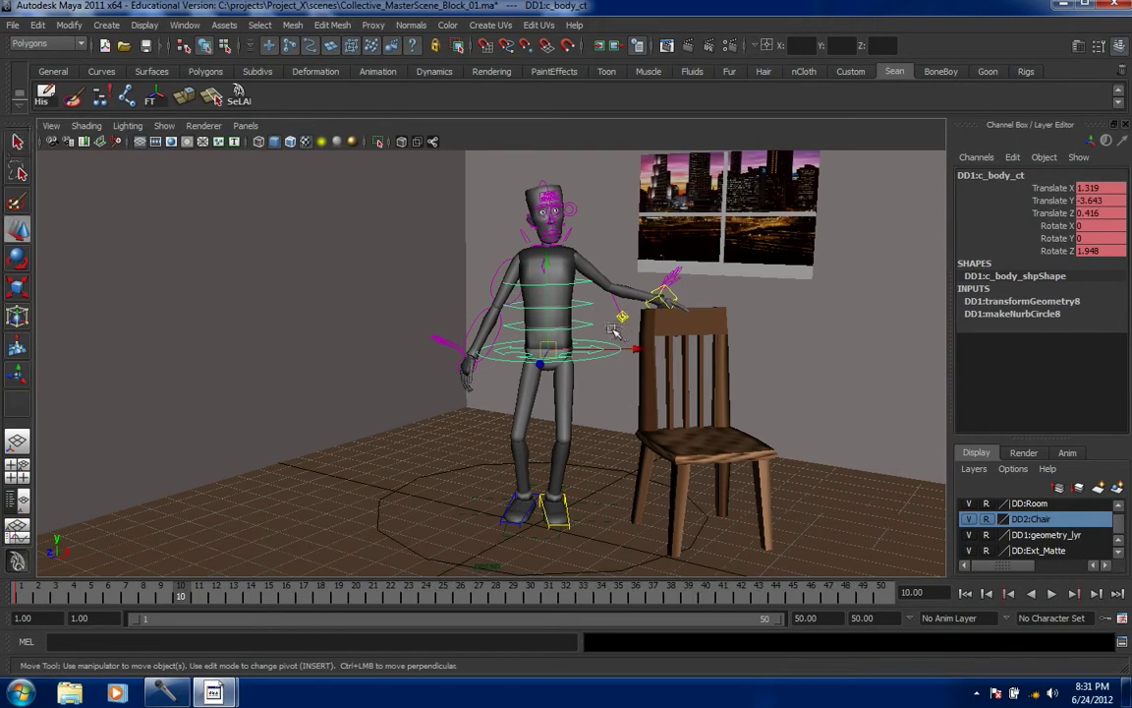
left_click_drag(550, 274, 550, 288)
left_click_drag(638, 359, 630, 359)
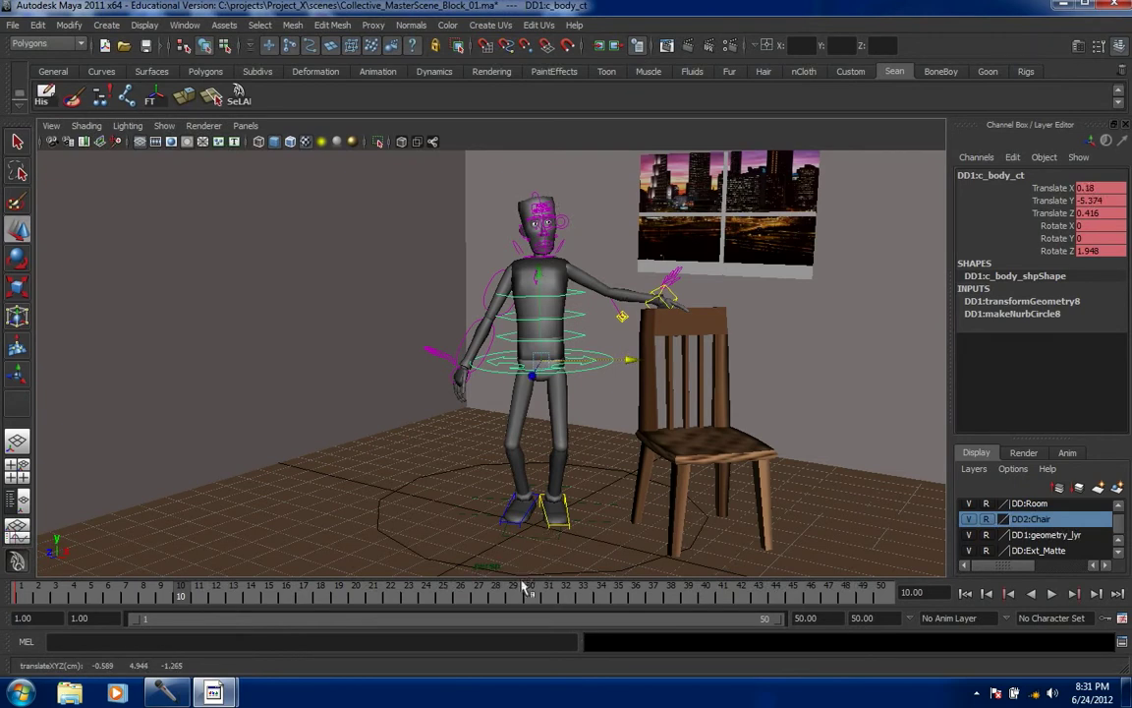
- Move the right foot control out to Translate X -1.59 with Rotate Y about -12.7, and tilt the body control to Rotate Z about 4.3
left_click(505, 522)
left_click_drag(608, 503, 553, 538)
key("e")
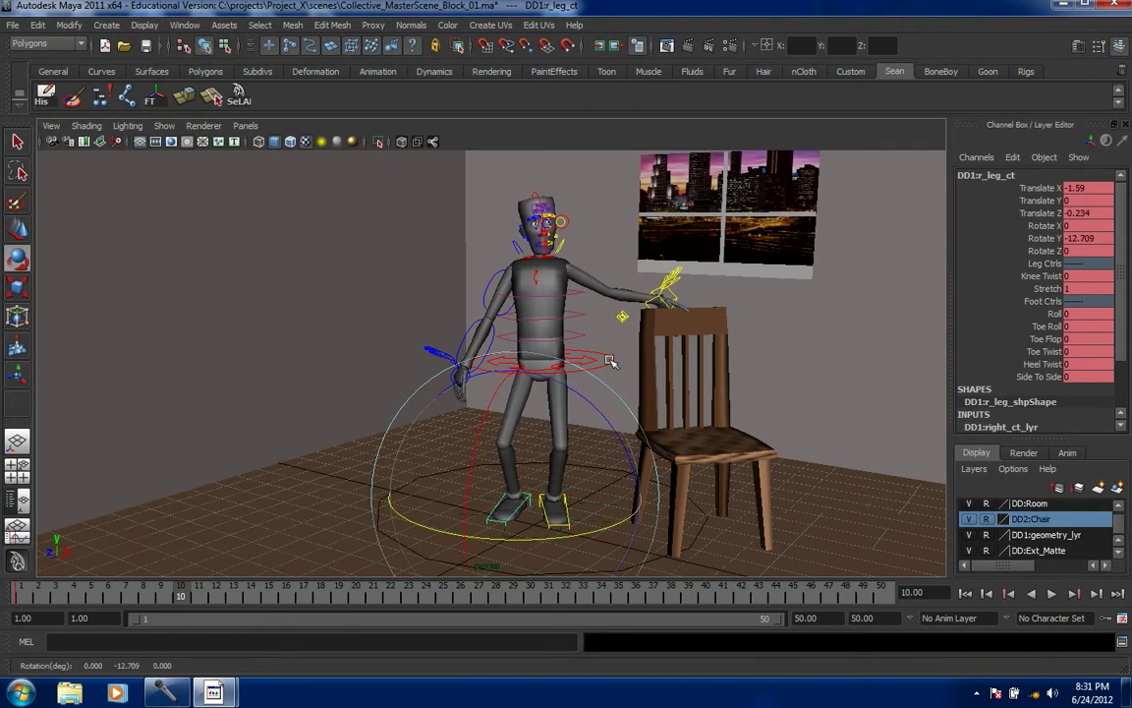
left_click(549, 321)
left_click_drag(641, 277, 637, 277)
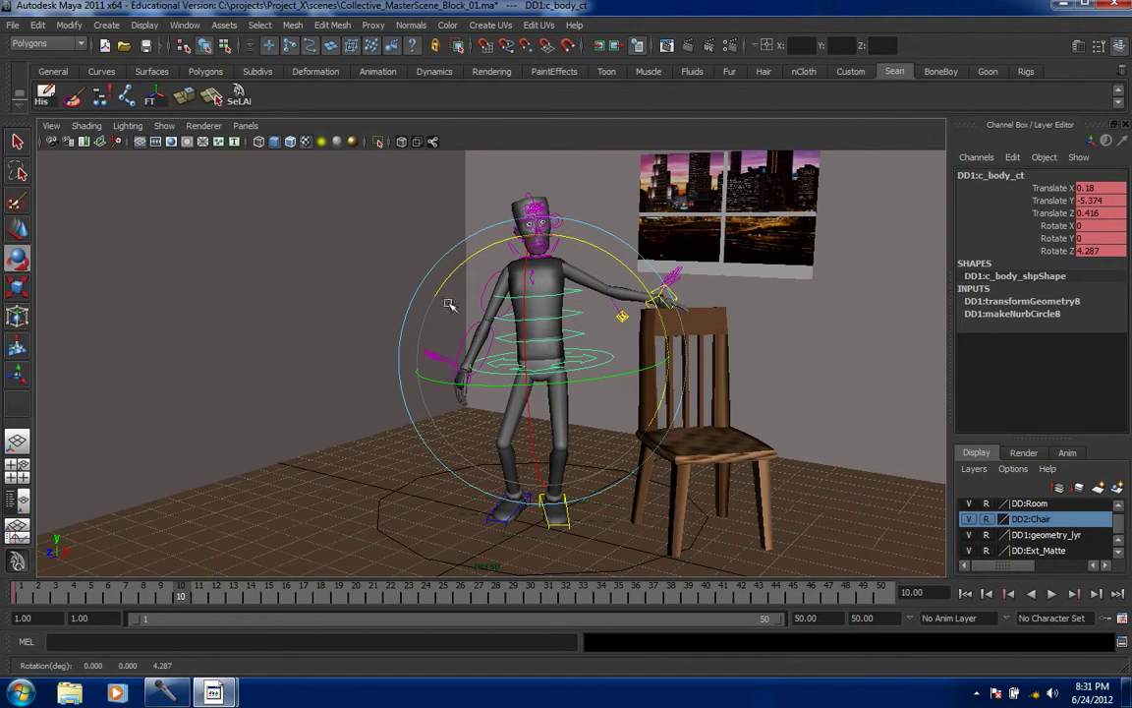
left_click(361, 304)
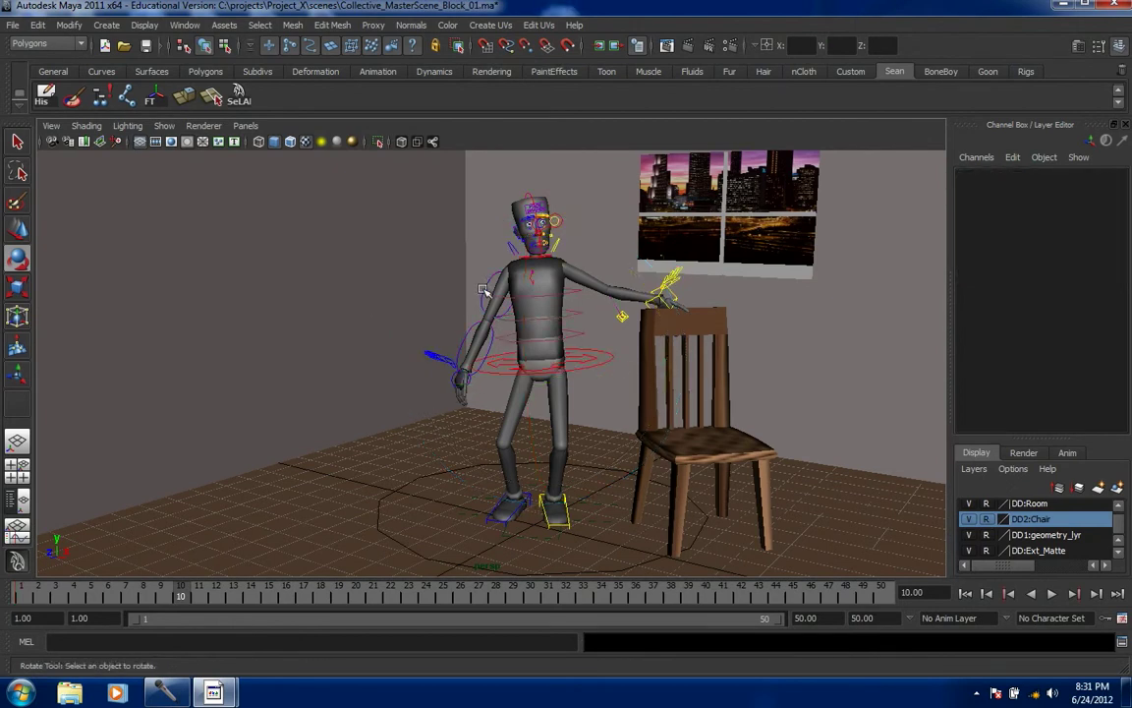
- Rotate the right shoulder control to about -56.5 in X, -8.3 in Y and -53.8 in Z, swinging the arm outward
left_click(487, 296)
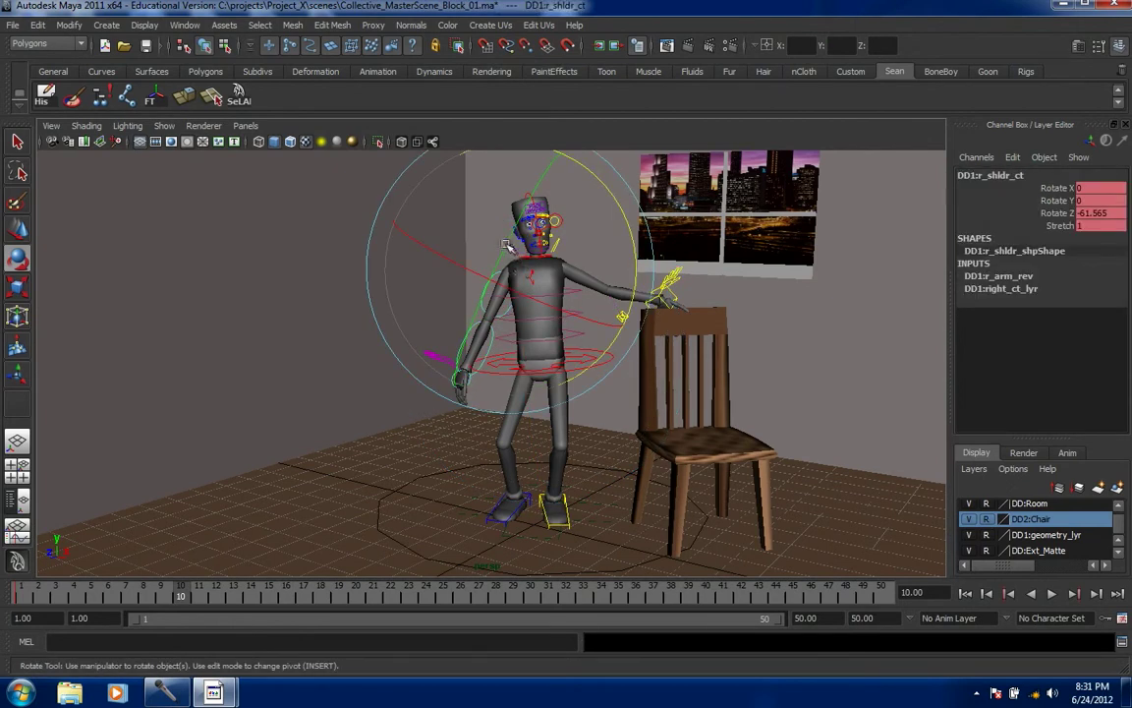
left_click_drag(418, 242, 470, 332)
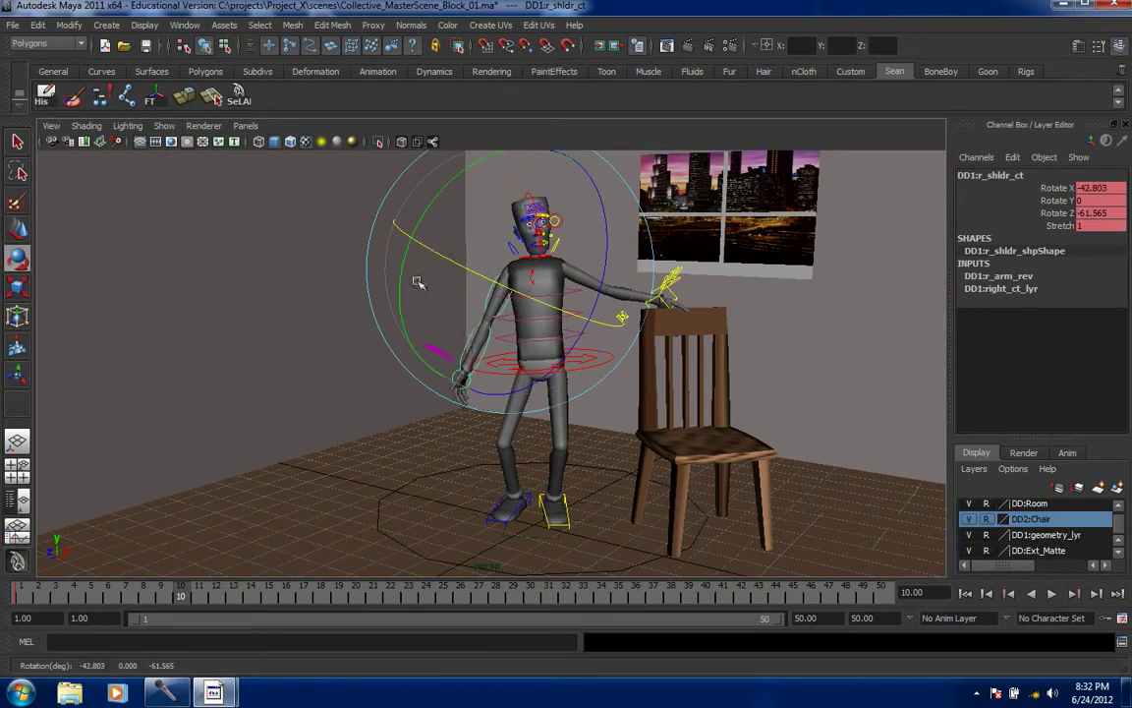
left_click_drag(402, 264, 410, 241)
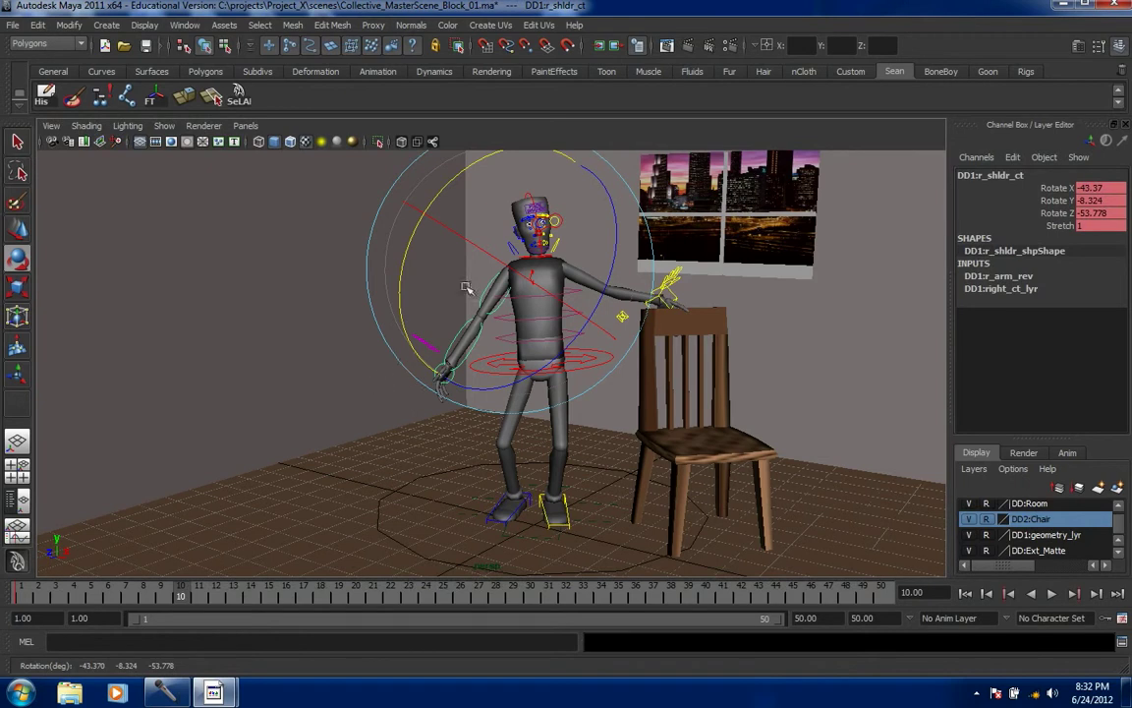
left_click_drag(482, 245, 358, 359)
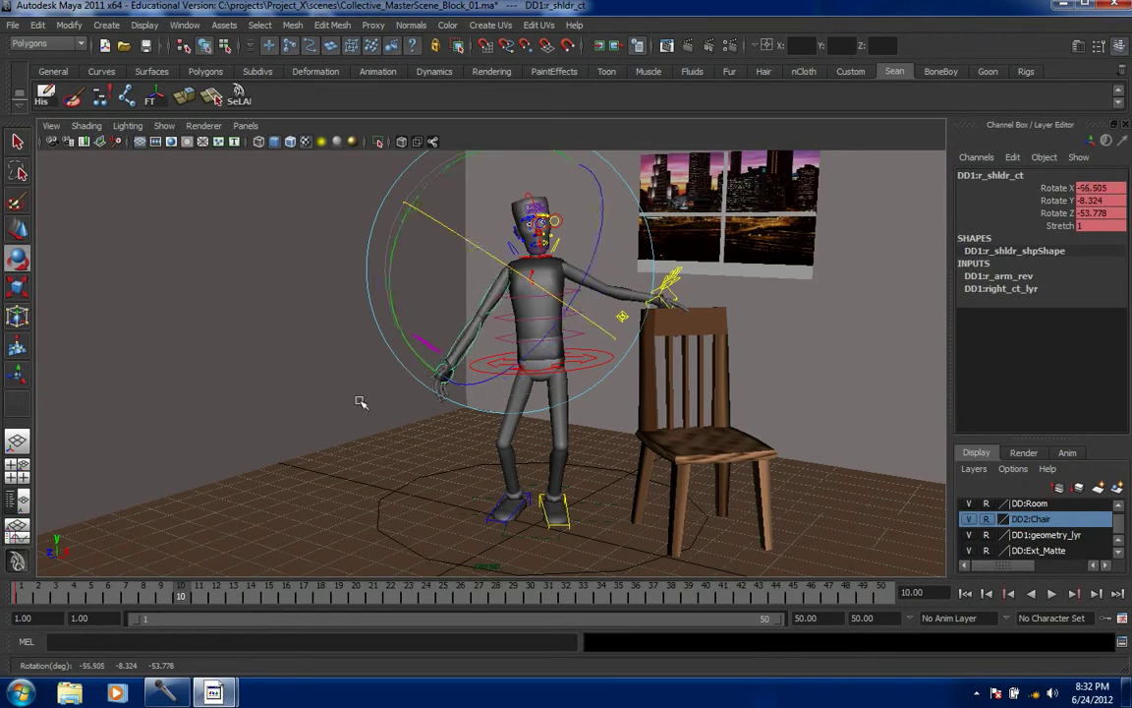
left_click(303, 395)
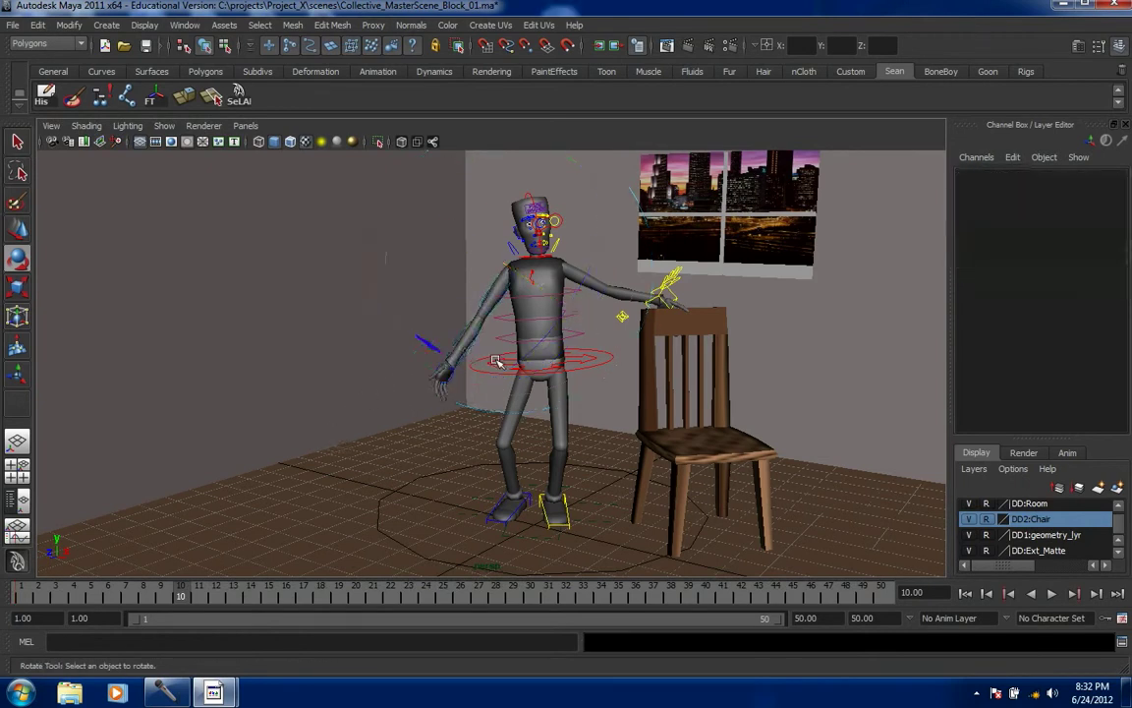
- Bend the right elbow control to about -74.5 in Rotate Y so the forearm extends out from the body
left_click(442, 340)
mouse_move(428, 289)
left_mouse_down()
mouse_move(440, 291)
mouse_move(423, 280)
left_mouse_up()
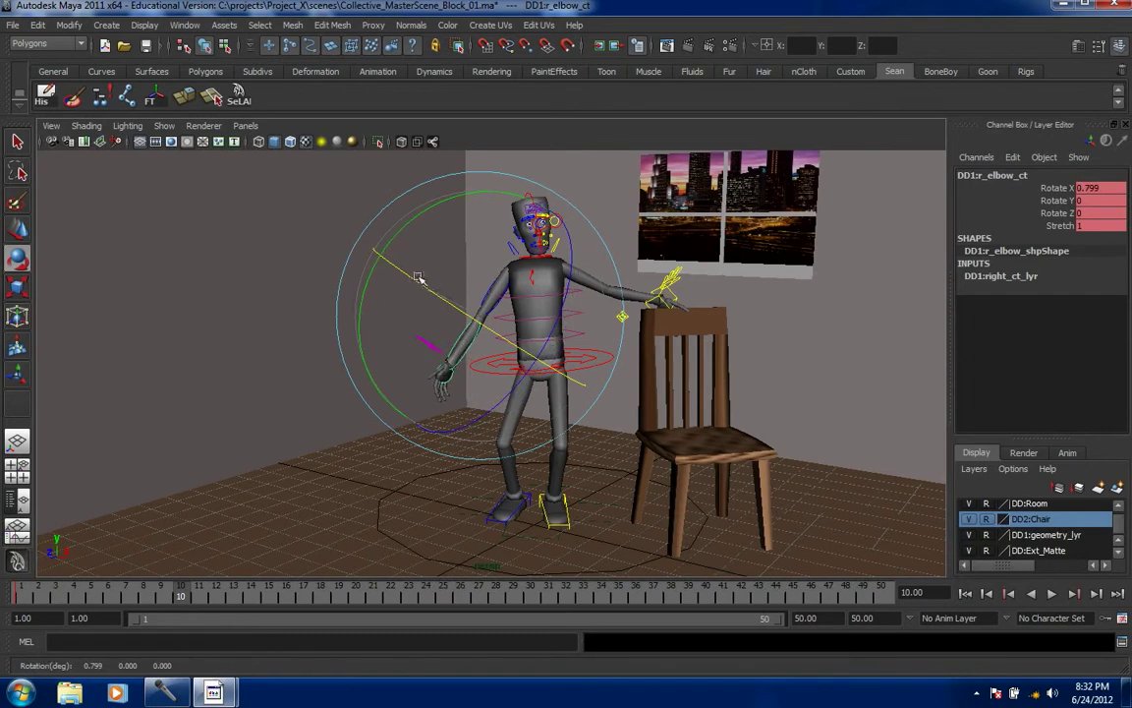
left_click_drag(396, 240, 389, 338)
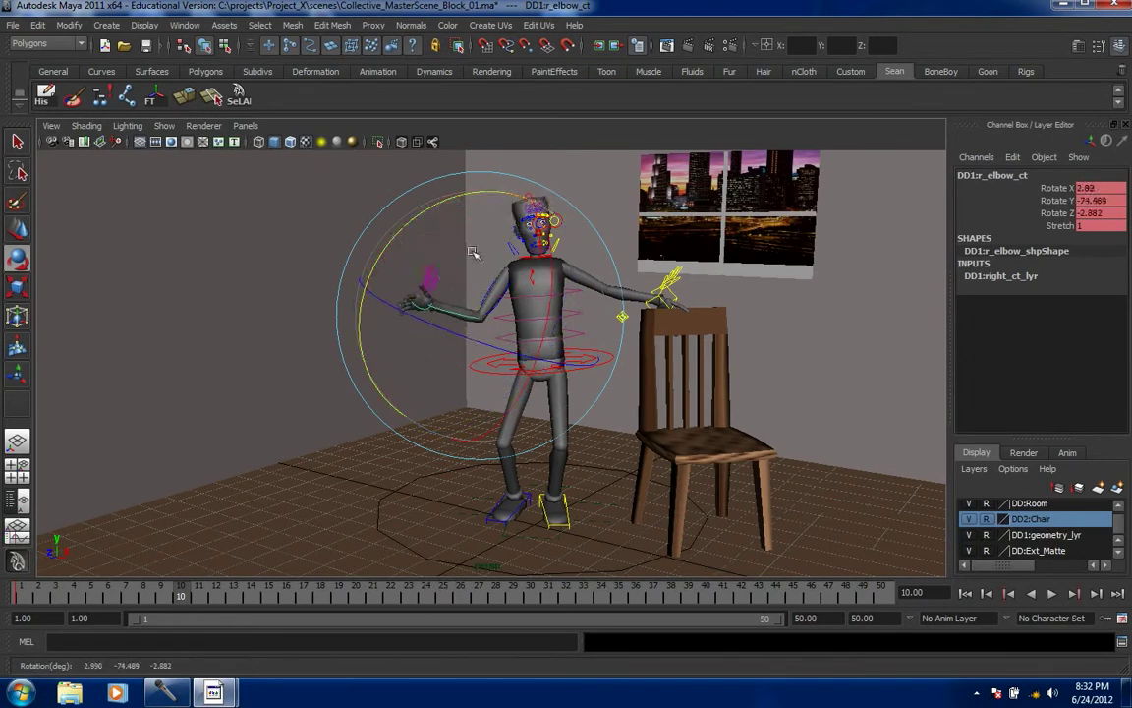
left_click(301, 324)
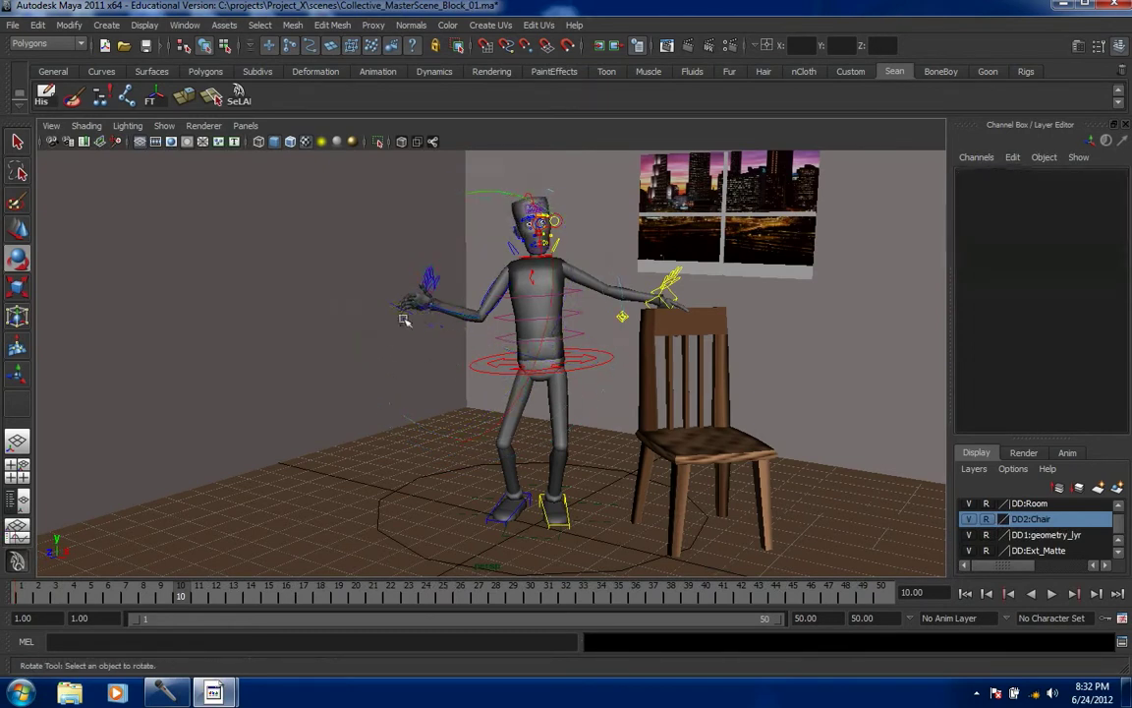
- Rotate the right wrist control so the outstretched hand turns its palm toward the camera
left_click(421, 307)
left_click_drag(494, 296, 508, 178)
left_click_drag(396, 211, 328, 246)
left_click(211, 336)
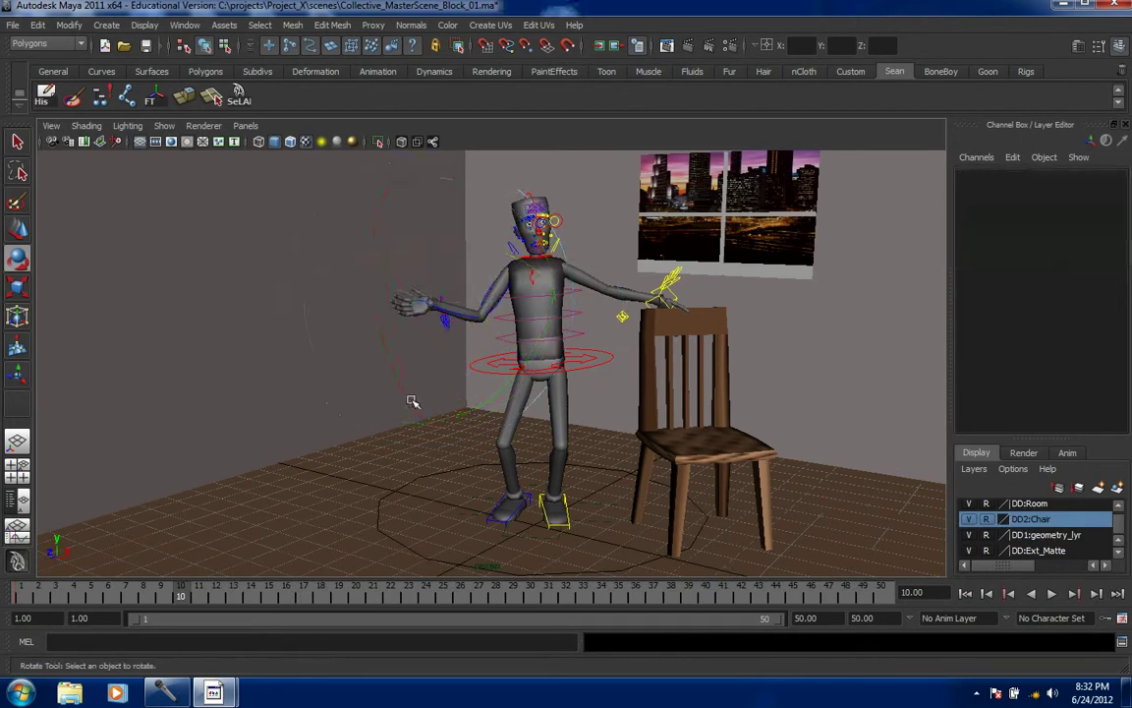
- Set the right hand's finger controls to Curl 0.4 and Spread 4.9 to open and fan the fingers
left_click(447, 317)
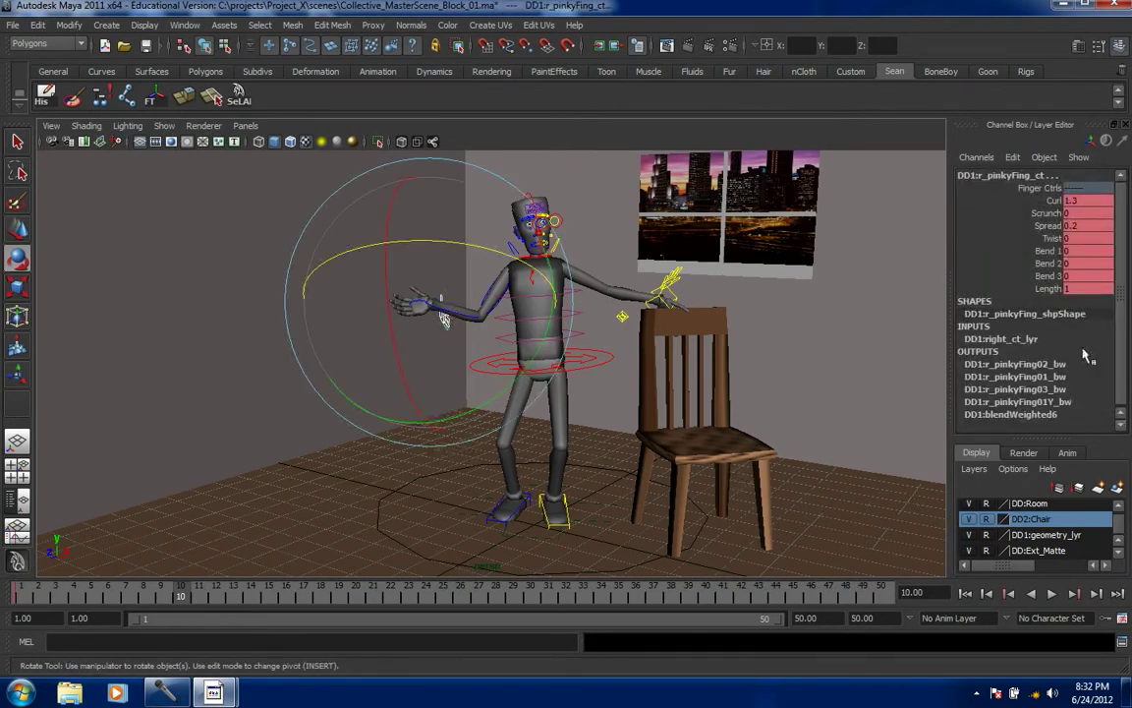
left_click(963, 200)
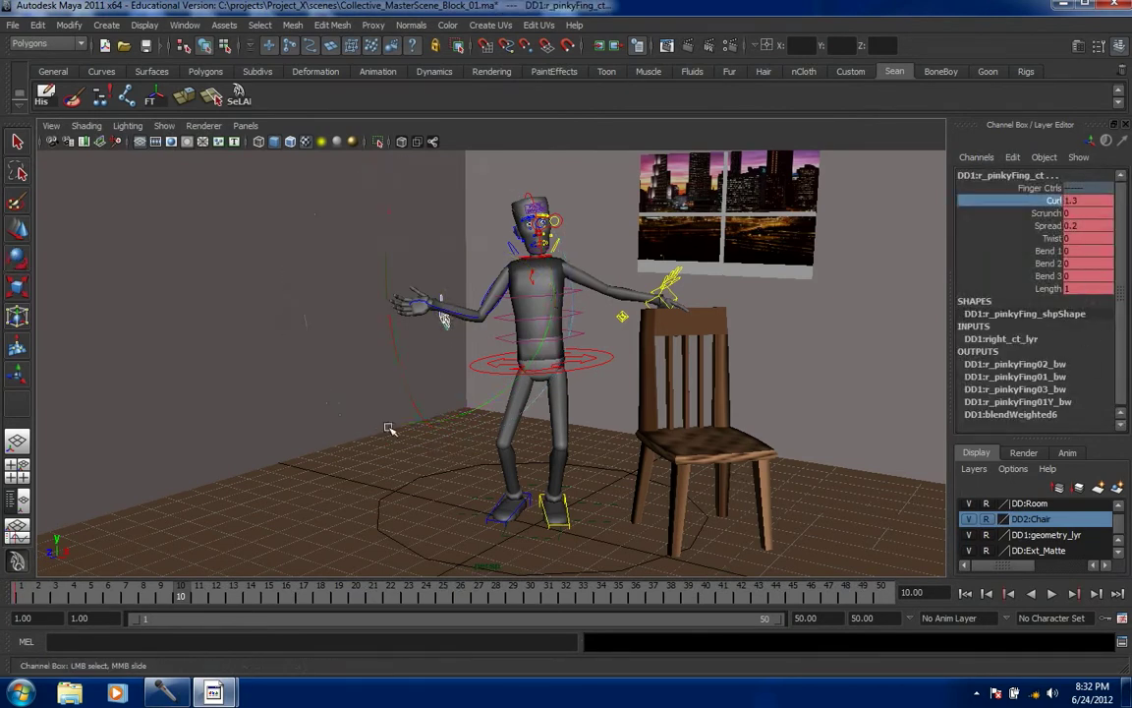
middle_click_drag(274, 420, 258, 415)
left_click(1048, 225)
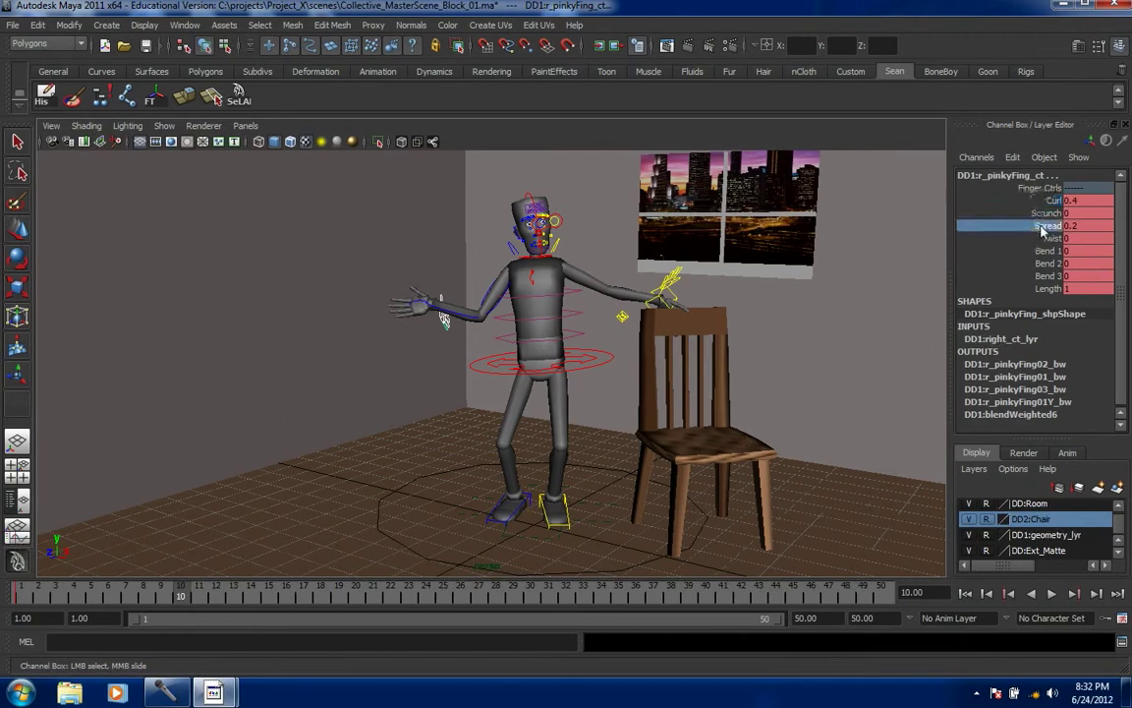
middle_click_drag(287, 352, 306, 356)
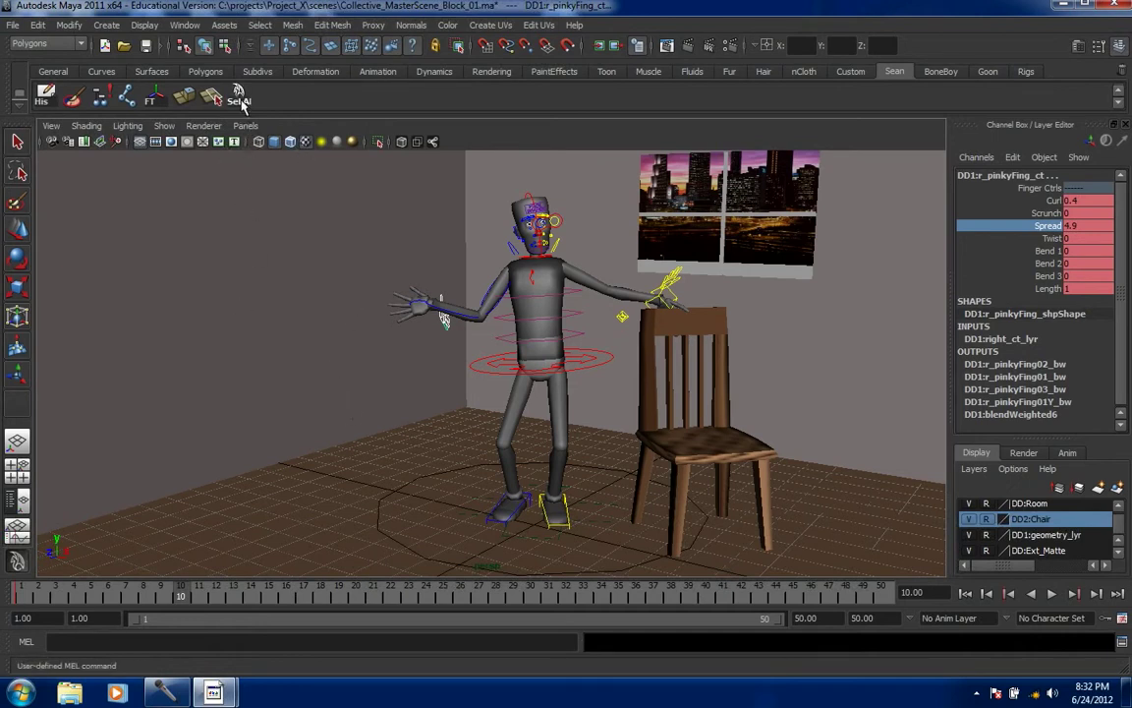
- Select all character controls with the SeLALL shelf button, key them at frame 10, preview the playback, and clear the selection
left_click(240, 100)
key("s")
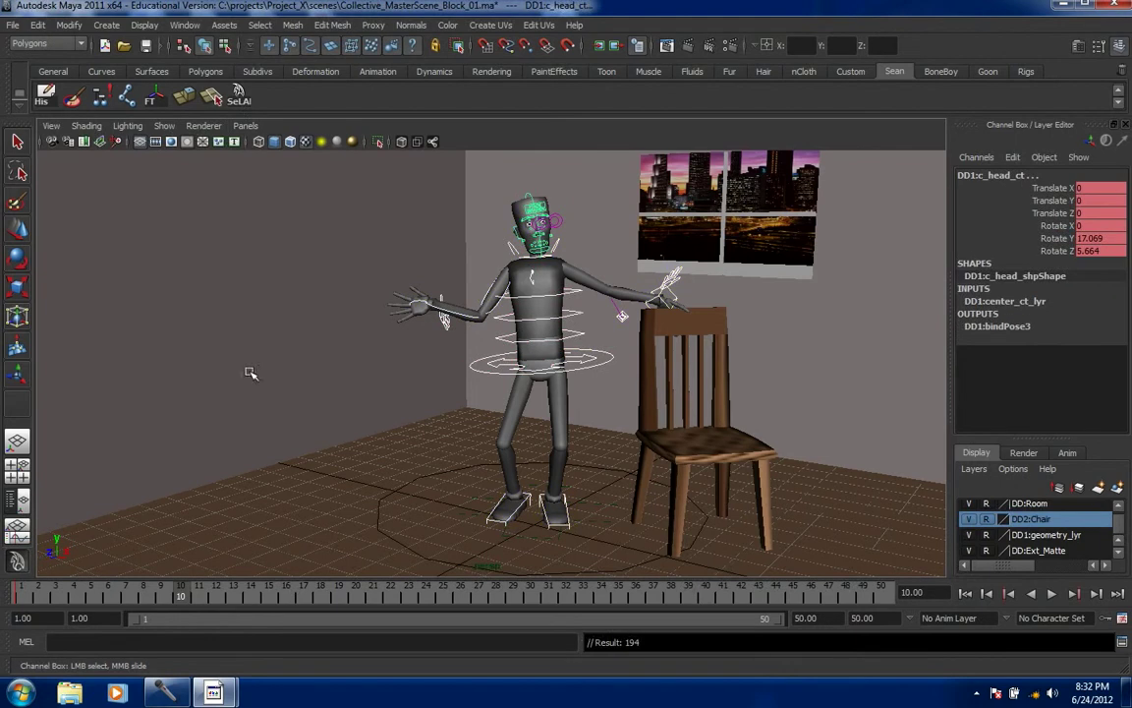
key("alt+v")
key("alt+v")
left_click(558, 185)
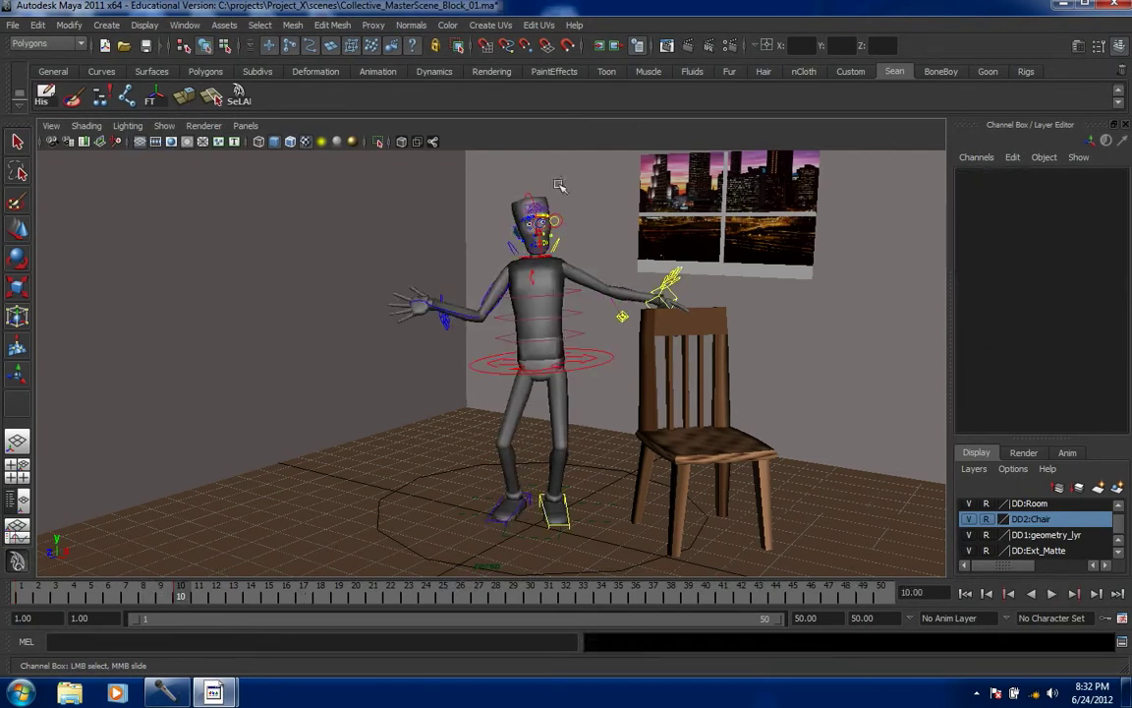
- Rotate the head control to about -5.5 in X, 18.2 in Y and -11.5 in Z, and key it at frame 10
left_click(532, 198)
key("w")
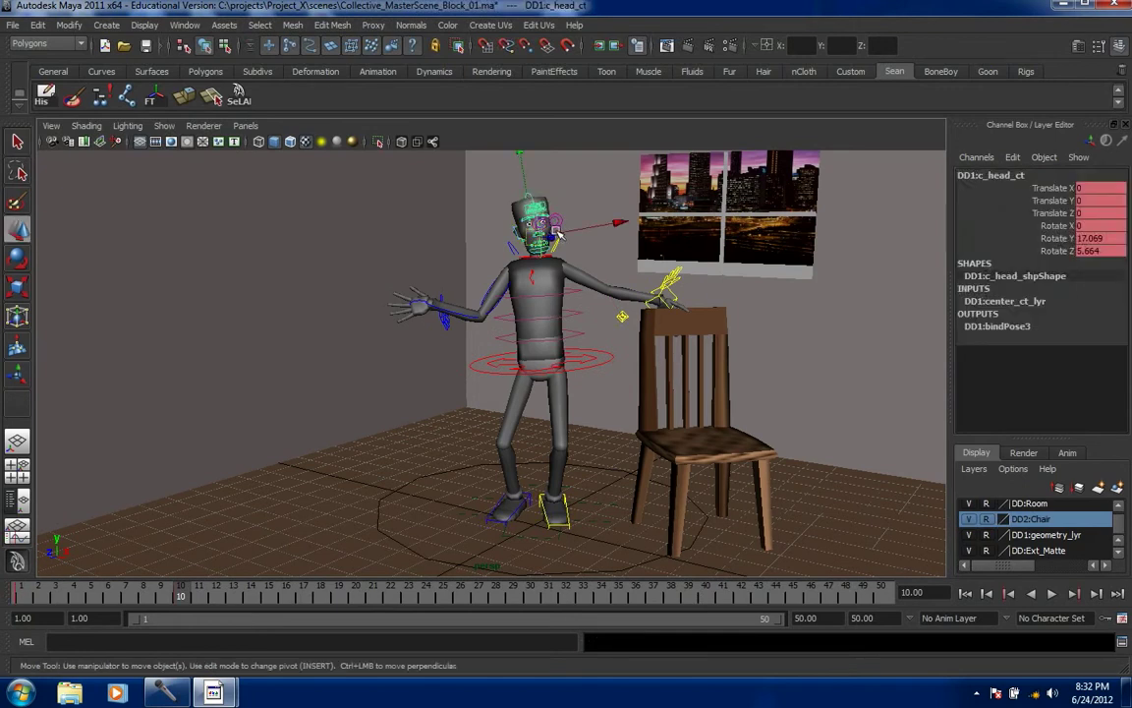
key("e")
mouse_move(414, 194)
left_mouse_down()
mouse_move(403, 157)
mouse_move(393, 197)
left_mouse_up()
mouse_move(565, 224)
left_mouse_down()
mouse_move(582, 226)
mouse_move(560, 204)
left_mouse_up()
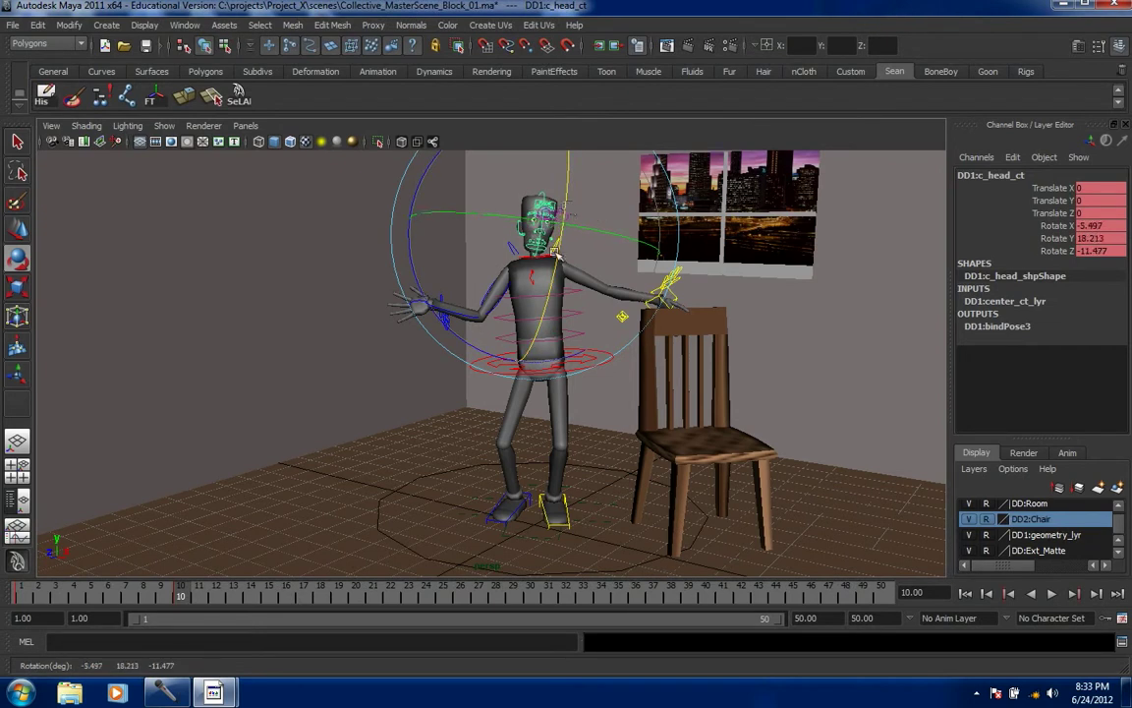
key("s")
- Reselect all character controls with the SeLALL shelf button, play the animation, and leave the current time at frame 25 with nothing selected
mouse_move(182, 587)
left_mouse_down()
mouse_move(172, 596)
mouse_move(201, 598)
mouse_move(151, 598)
mouse_move(201, 601)
mouse_move(167, 598)
mouse_move(185, 597)
left_mouse_up()
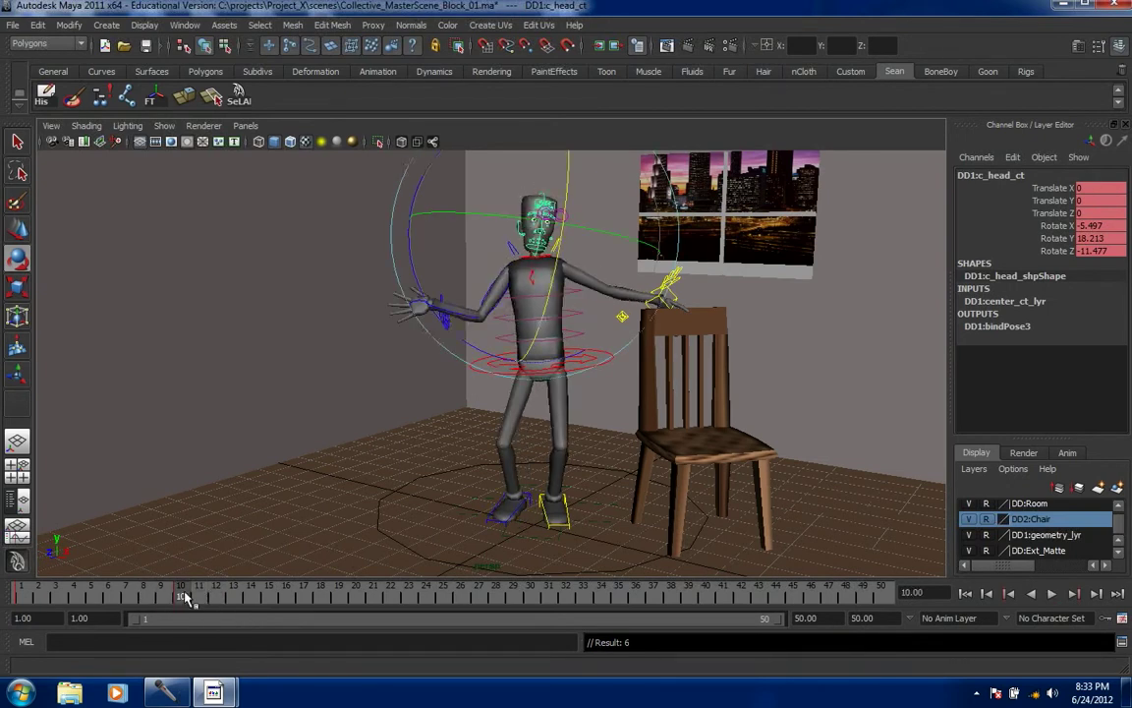
left_click(237, 95)
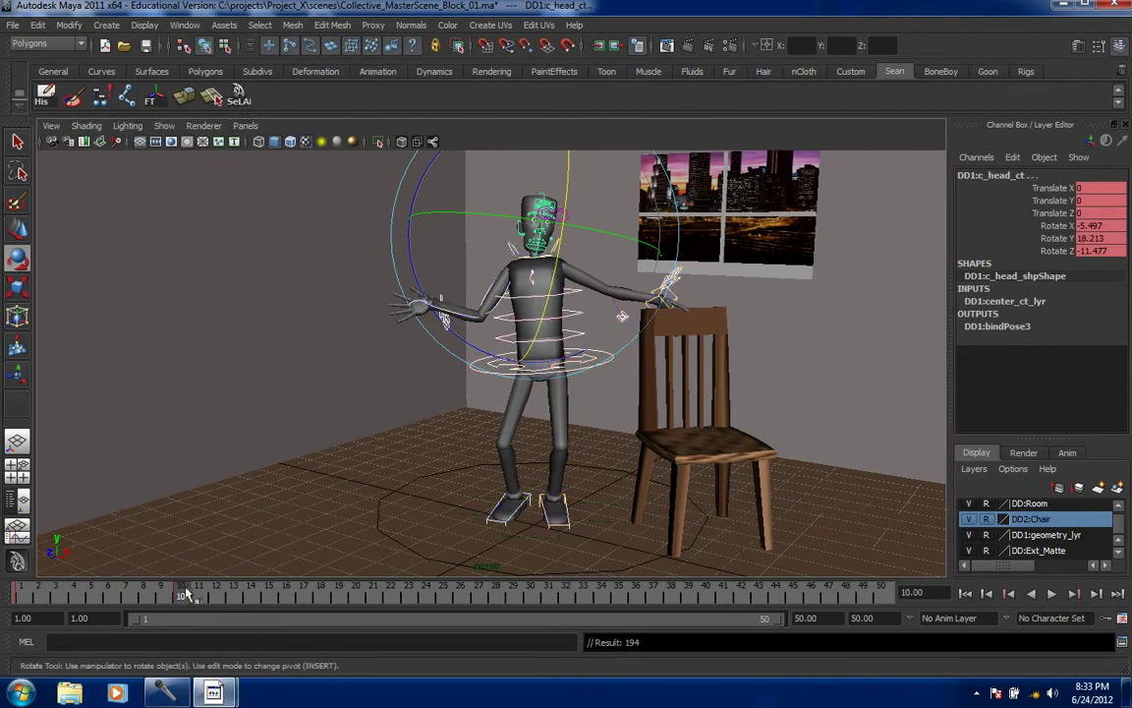
key("alt+v")
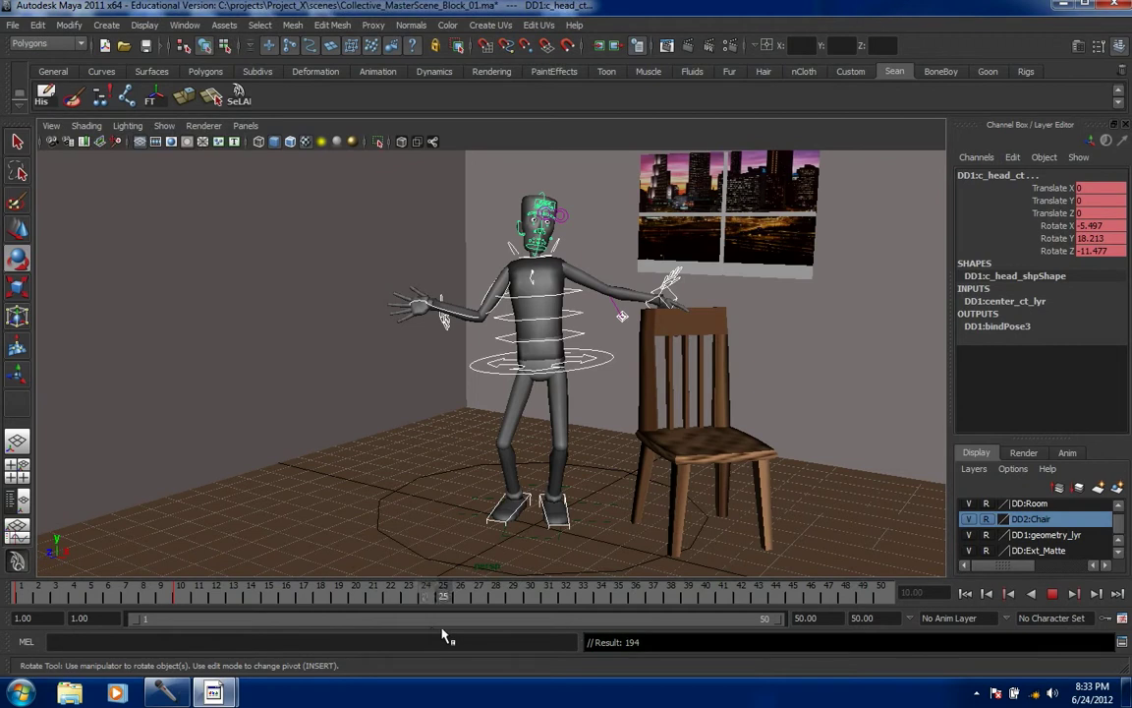
key("alt+v")
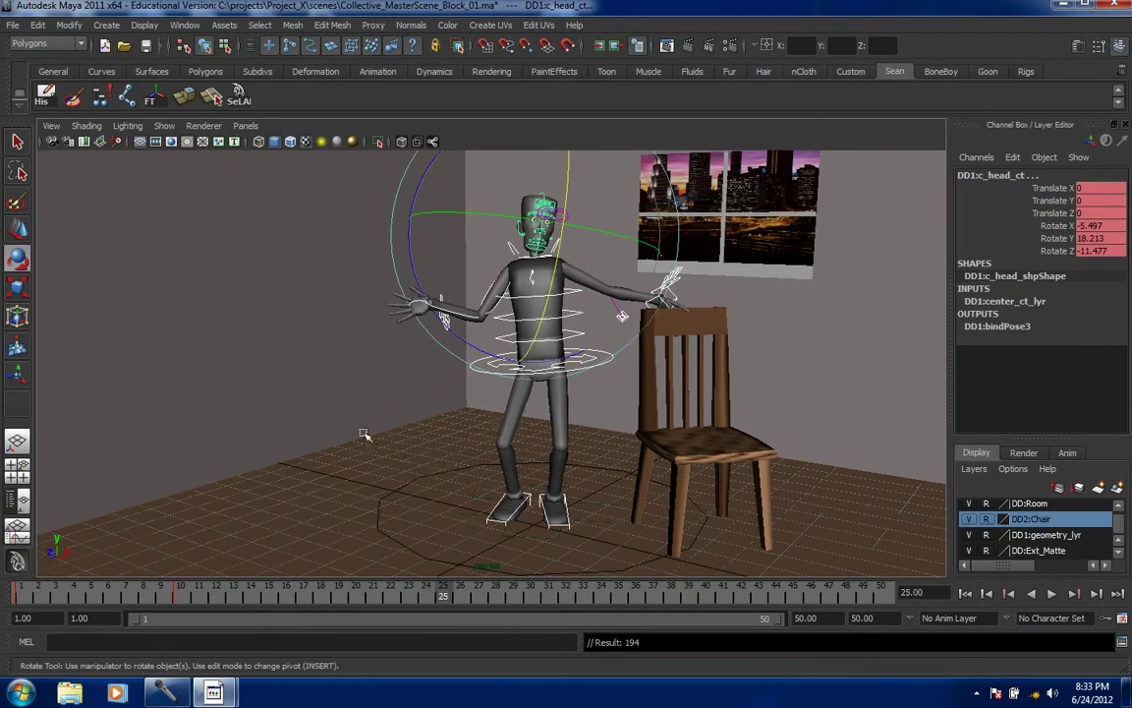
left_click(314, 410)
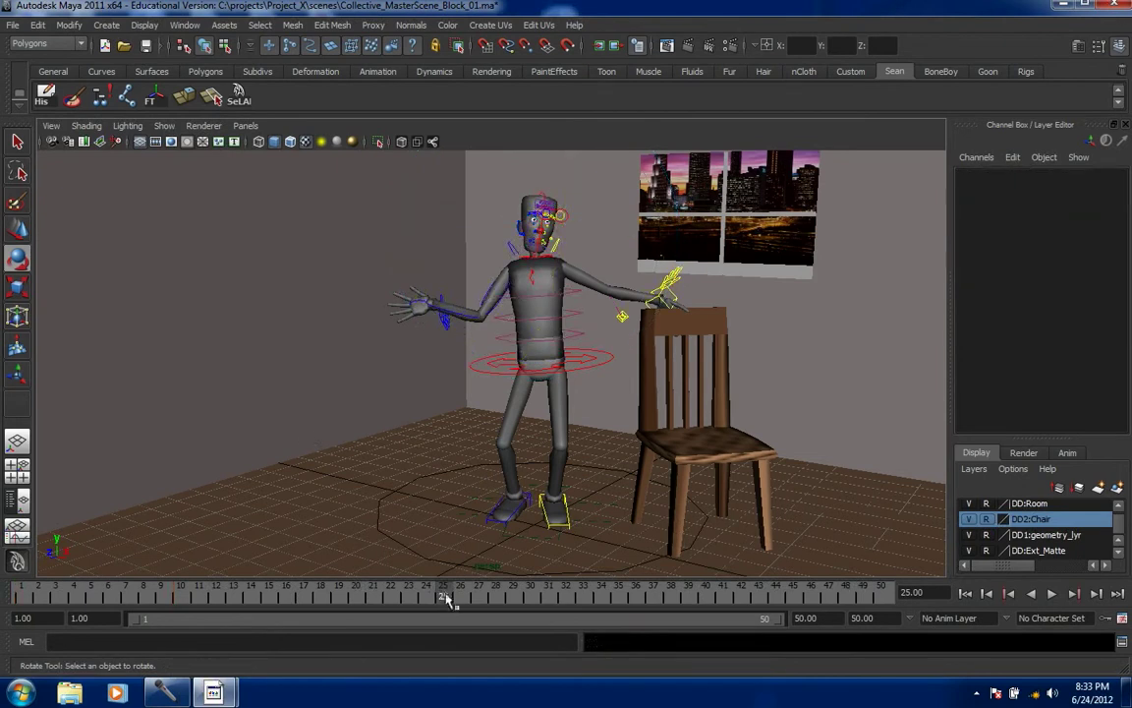
- At frame 25, tilt the body control to Rotate Z about -3.7 and move it to about 2.36, -0.39, -0.81 in X, Y and Z
left_click(601, 364)
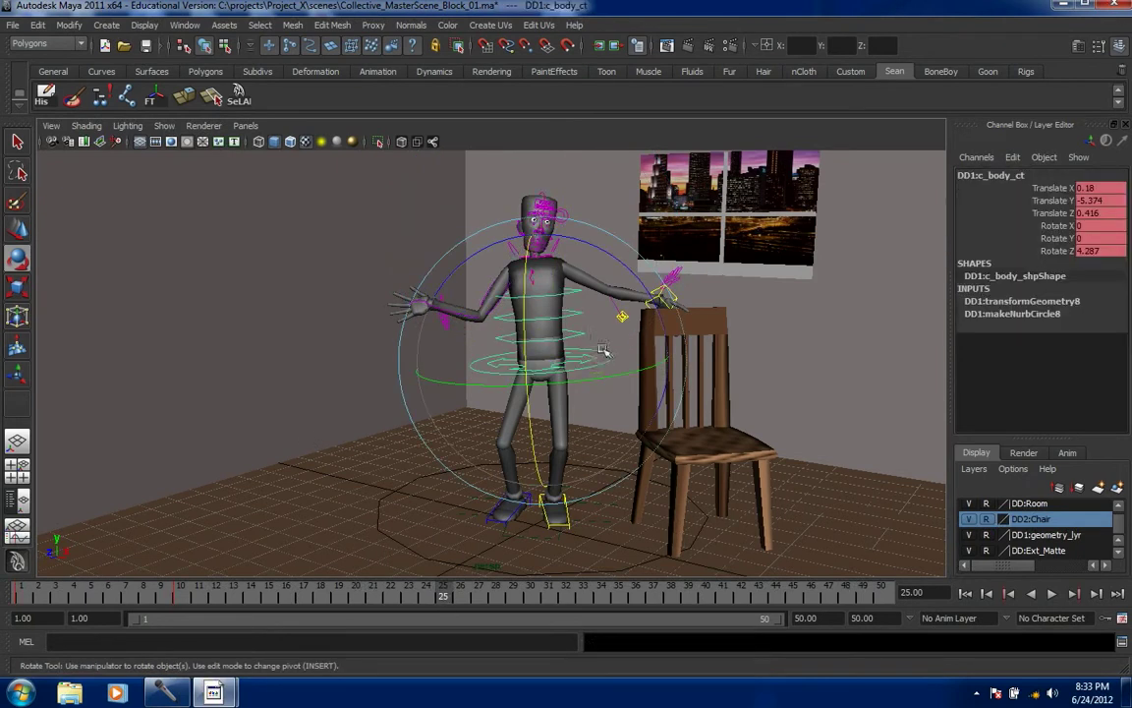
key("w")
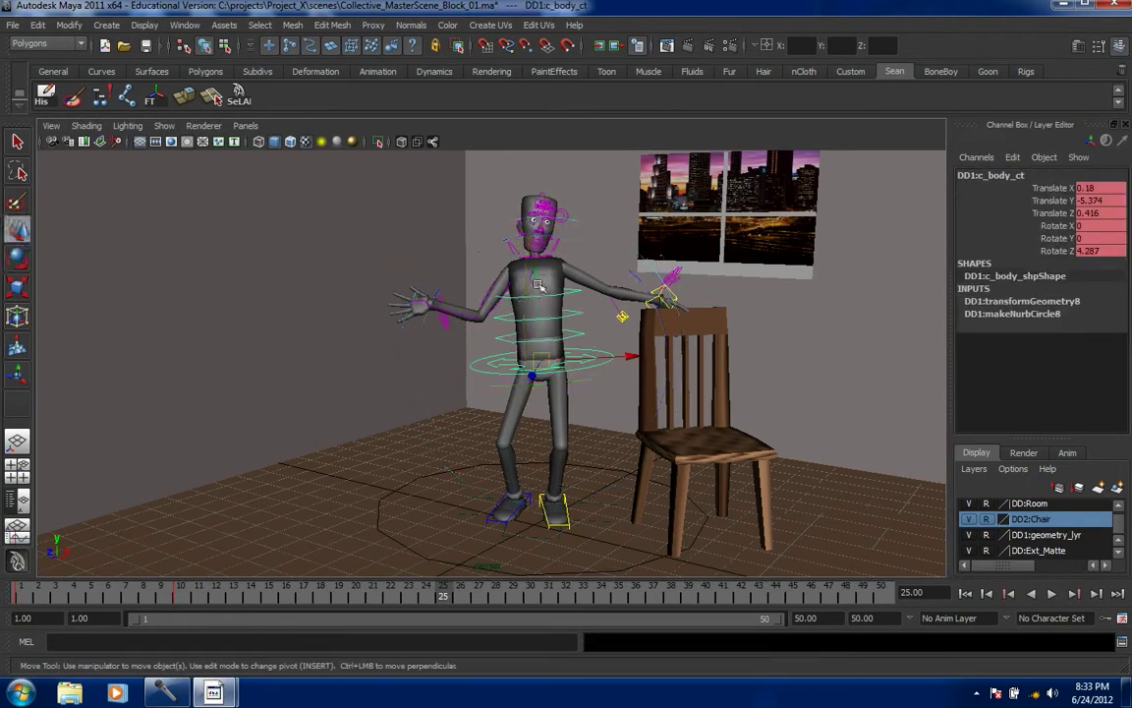
key("e")
left_click_drag(631, 268, 625, 306)
key("w")
mouse_move(534, 361)
left_mouse_down()
mouse_move(497, 368)
mouse_move(491, 408)
mouse_move(555, 332)
mouse_move(543, 330)
mouse_move(547, 341)
left_mouse_up()
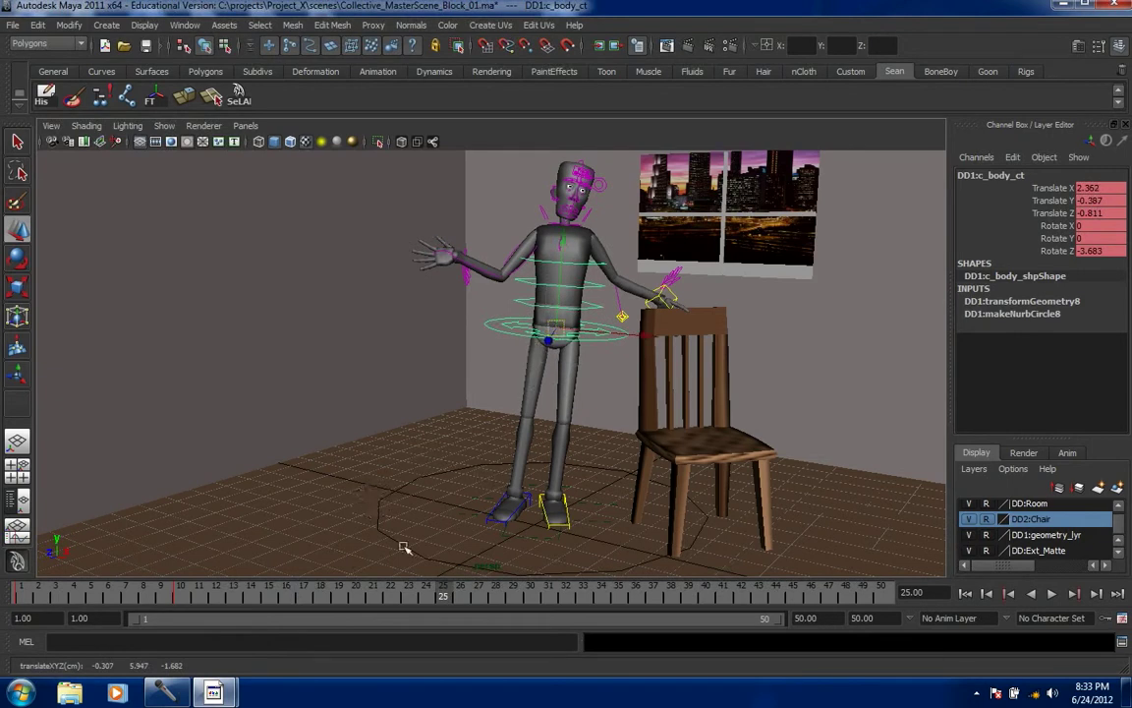
- Set the Roll of both foot controls to about 1.5 to lift the heels, and check the pose from the side
left_click(489, 518)
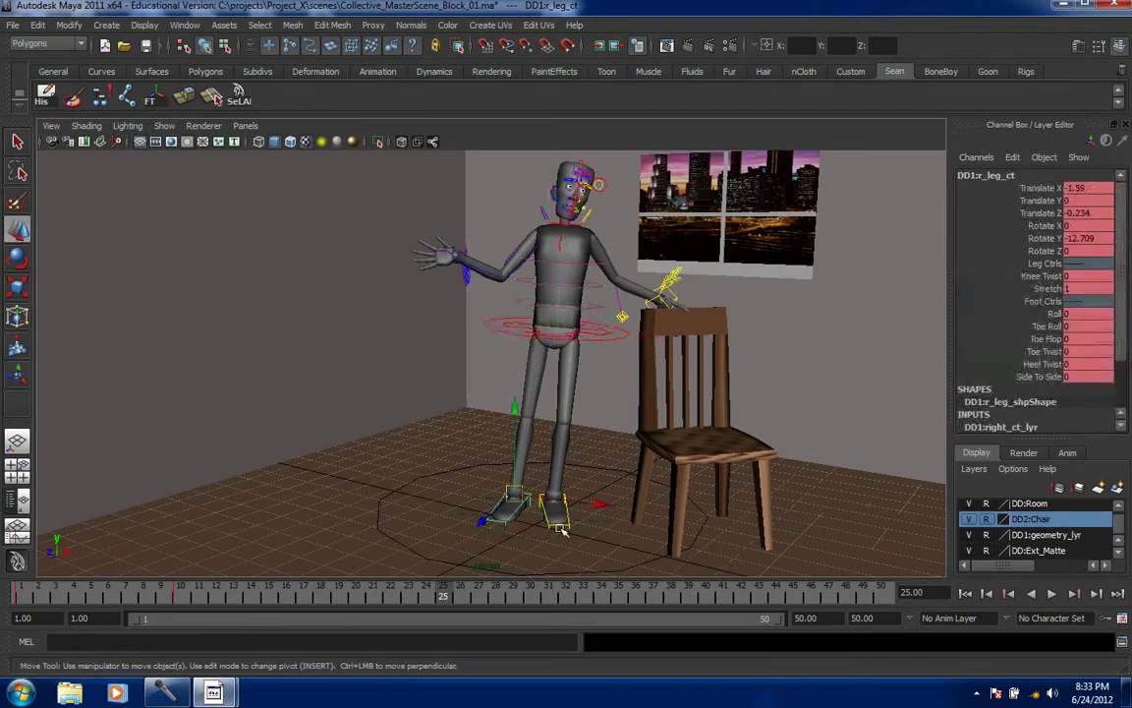
left_click(552, 526)
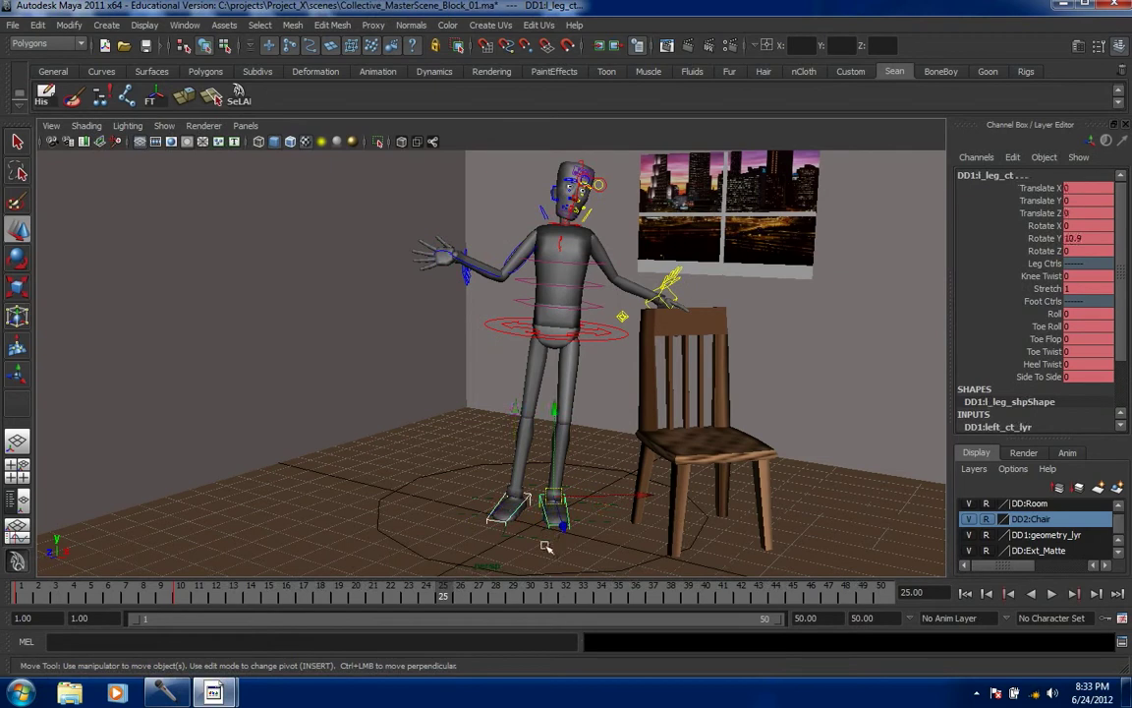
left_click(1055, 314)
middle_click_drag(811, 390, 822, 394)
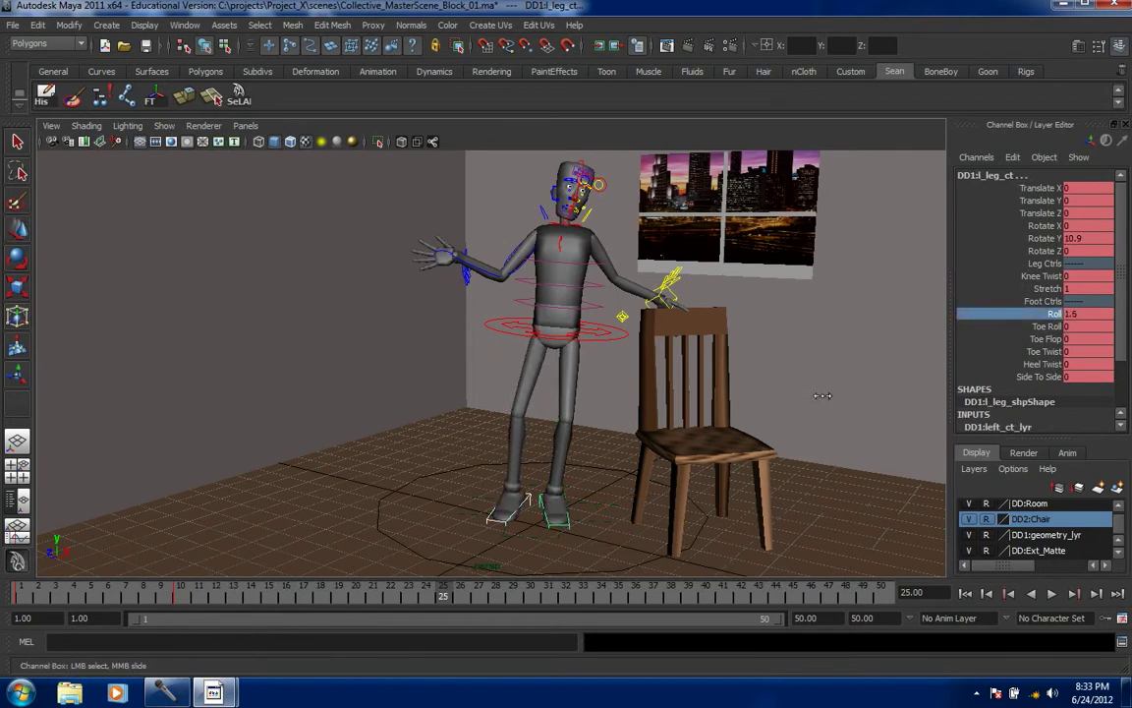
left_click_drag(828, 440, 748, 439, "alt")
left_click(492, 357)
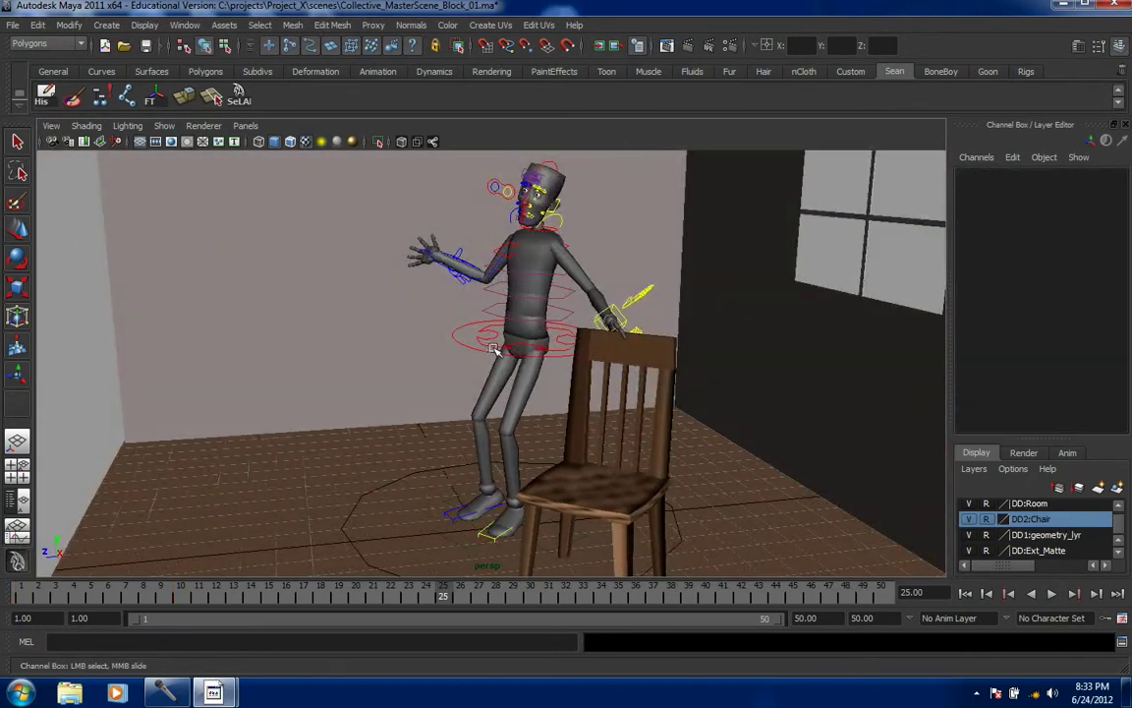
- At frame 25, rotate the body control about 8.8 in X and move it to about 2.12, 0.98, 1.99 in X, Y and Z
left_click(488, 352)
key("w")
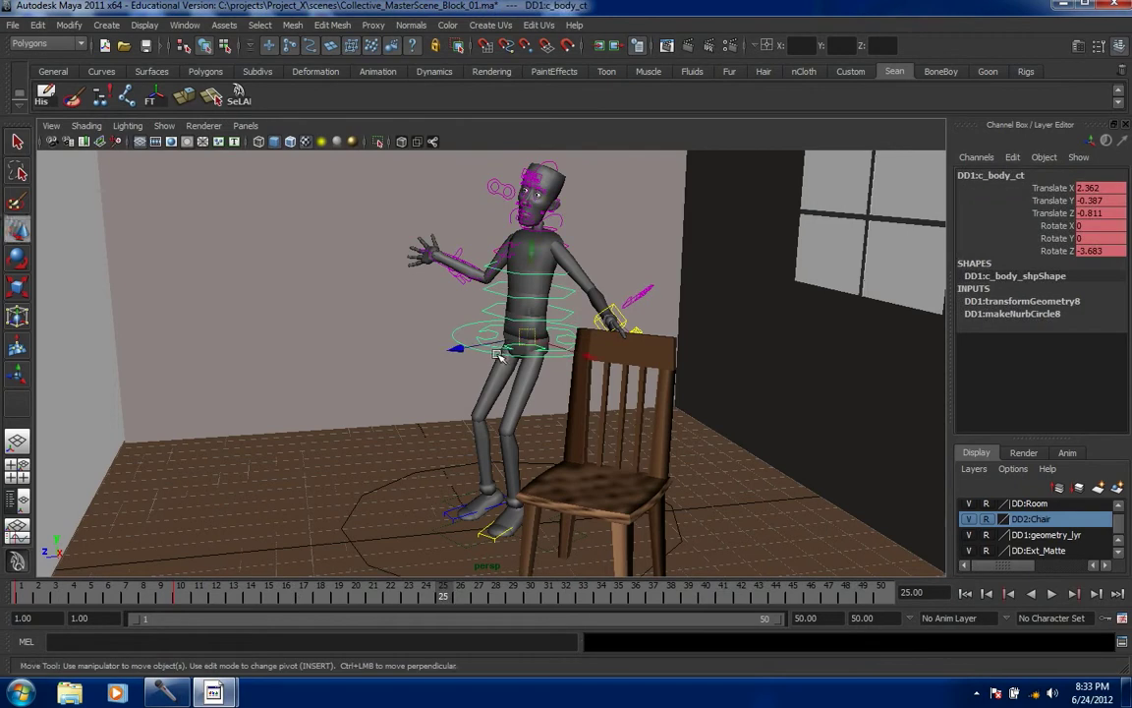
left_click_drag(458, 347, 412, 330)
key("e")
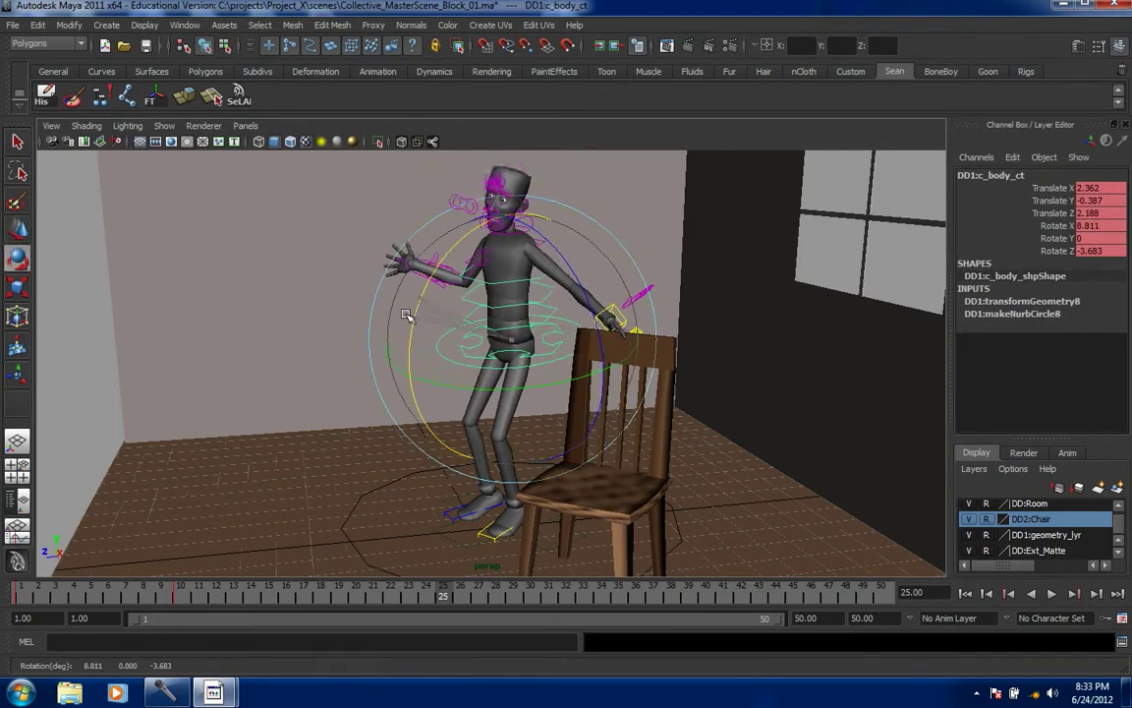
key("w")
left_click_drag(518, 342, 495, 362)
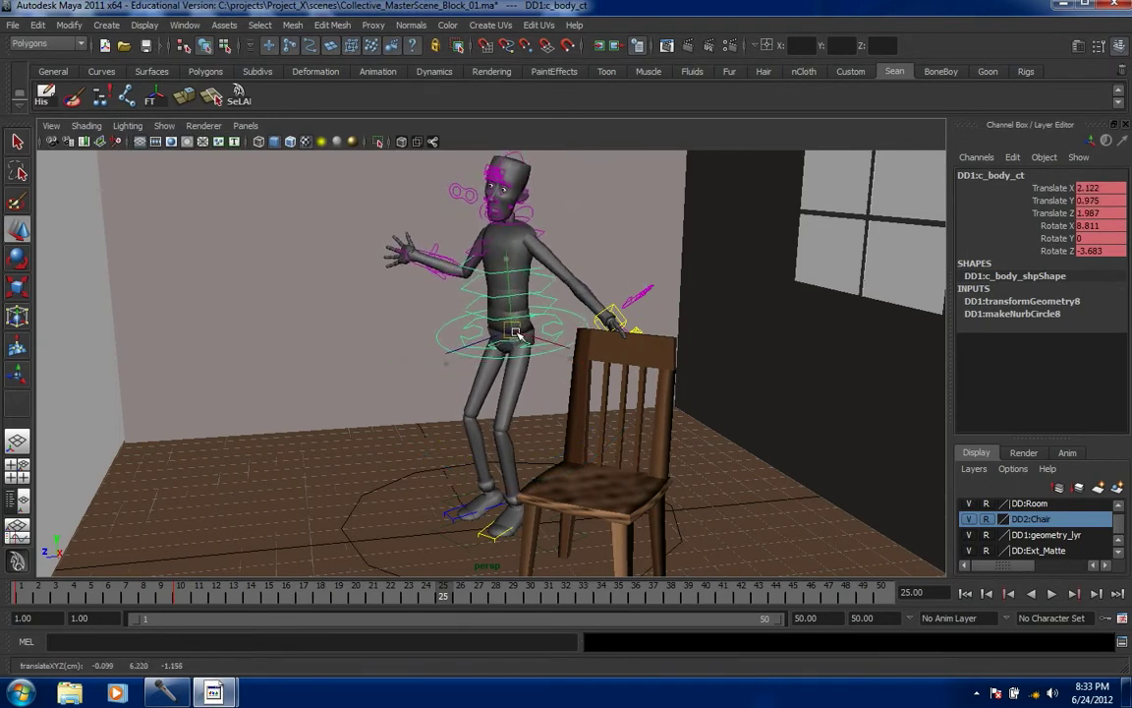
- Rotate the c_spine02_ct spine control slightly to adjust the torso of the frame 25 pose
left_click_drag(588, 394, 691, 447, "alt")
middle_click_drag(744, 367, 733, 394, "alt")
left_click(594, 331)
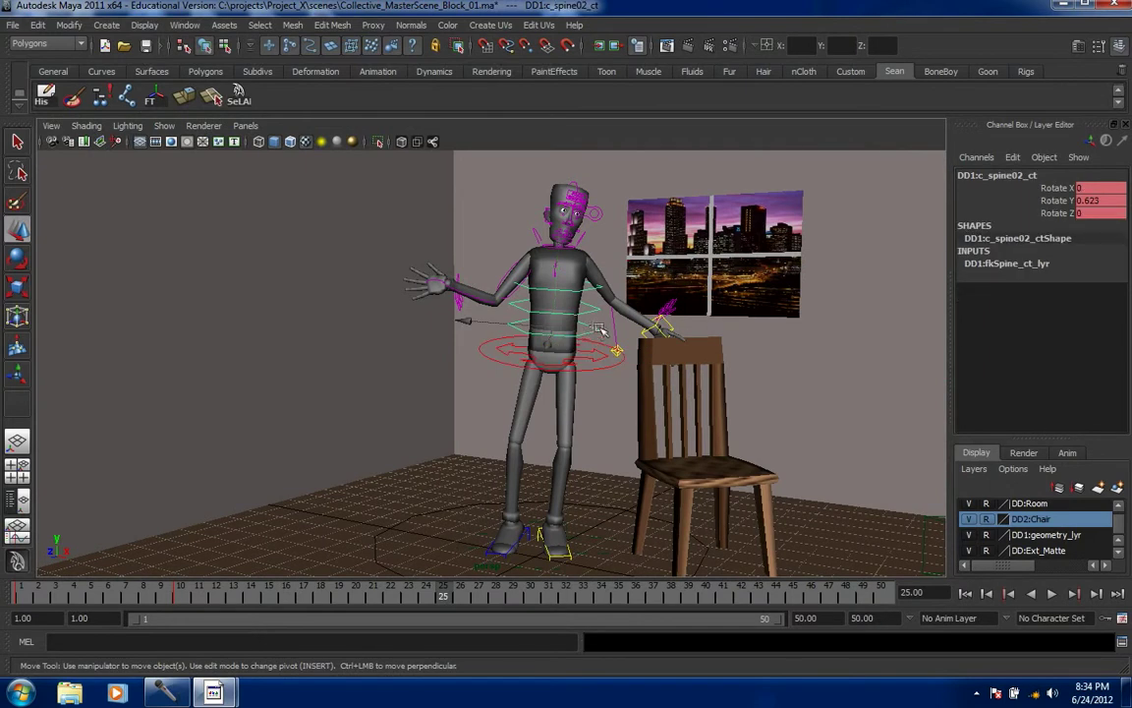
key("e")
left_click_drag(667, 267, 659, 261)
- Rotate the head control to about -16.3 in X, 3.5 in Y and 16.3 in Z
left_click(535, 180)
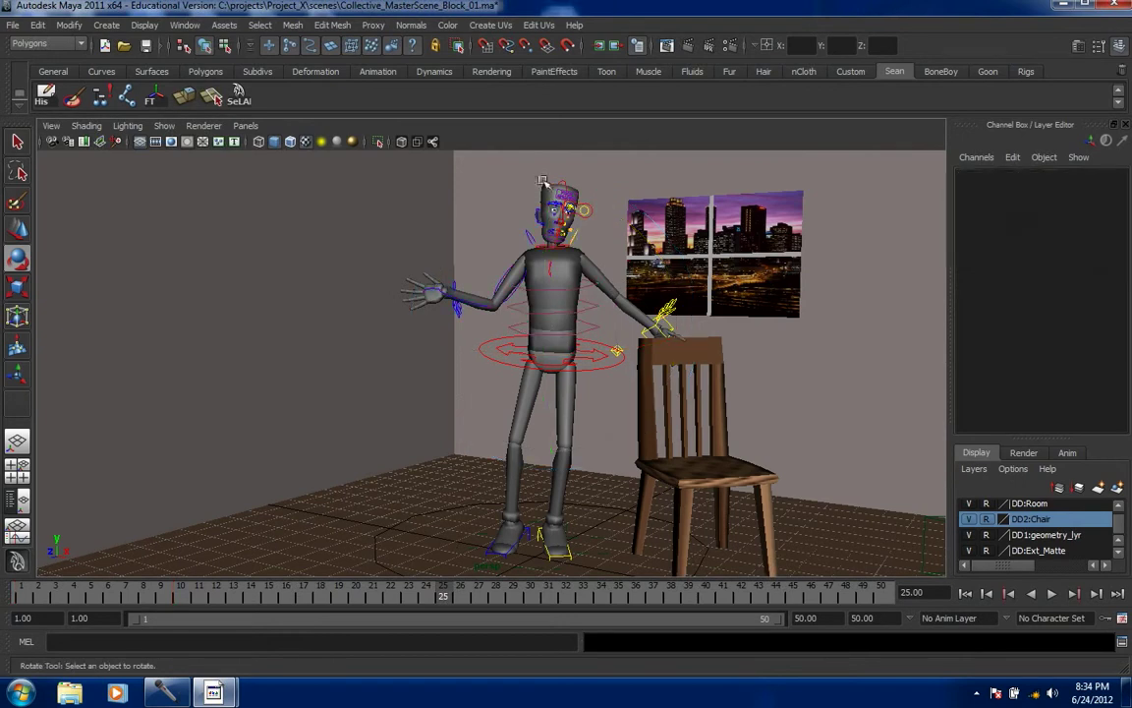
left_click(566, 182)
left_click_drag(390, 225, 425, 177)
left_click_drag(597, 256, 570, 253)
left_click(349, 299)
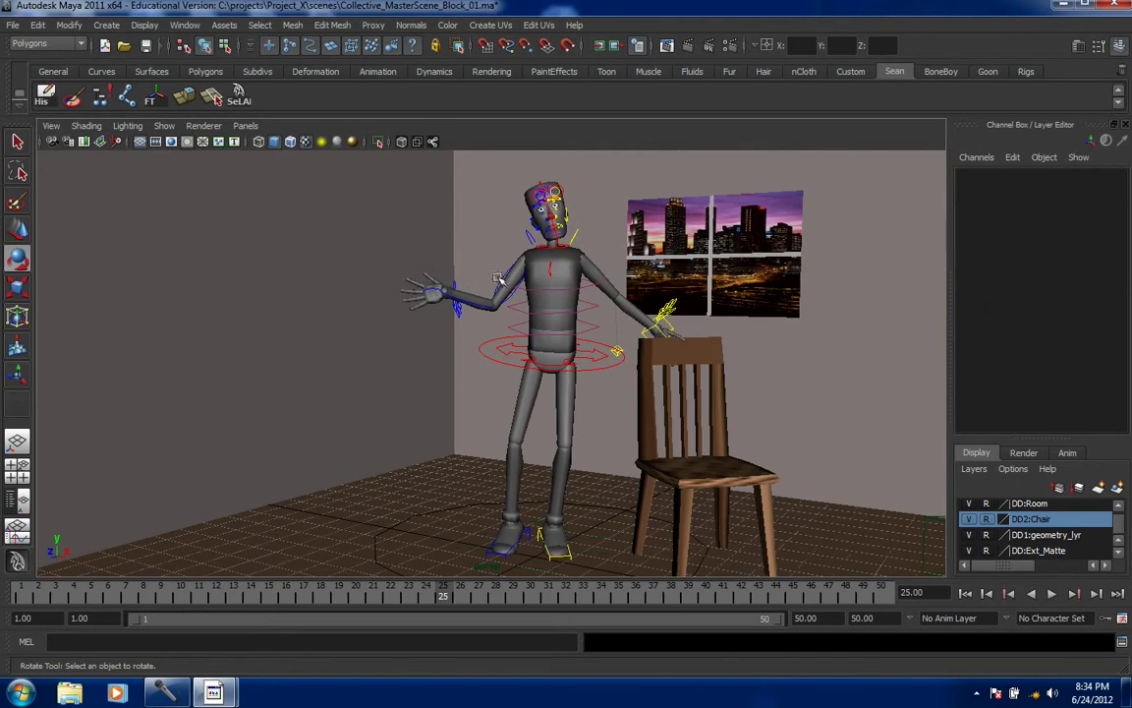
- Raise the right arm by rotating its shoulder control, and rotate the right elbow to about 0.7, -26.8, -0.5 in X, Y and Z
left_click(499, 279)
left_click_drag(373, 217, 519, 89)
left_click(367, 234)
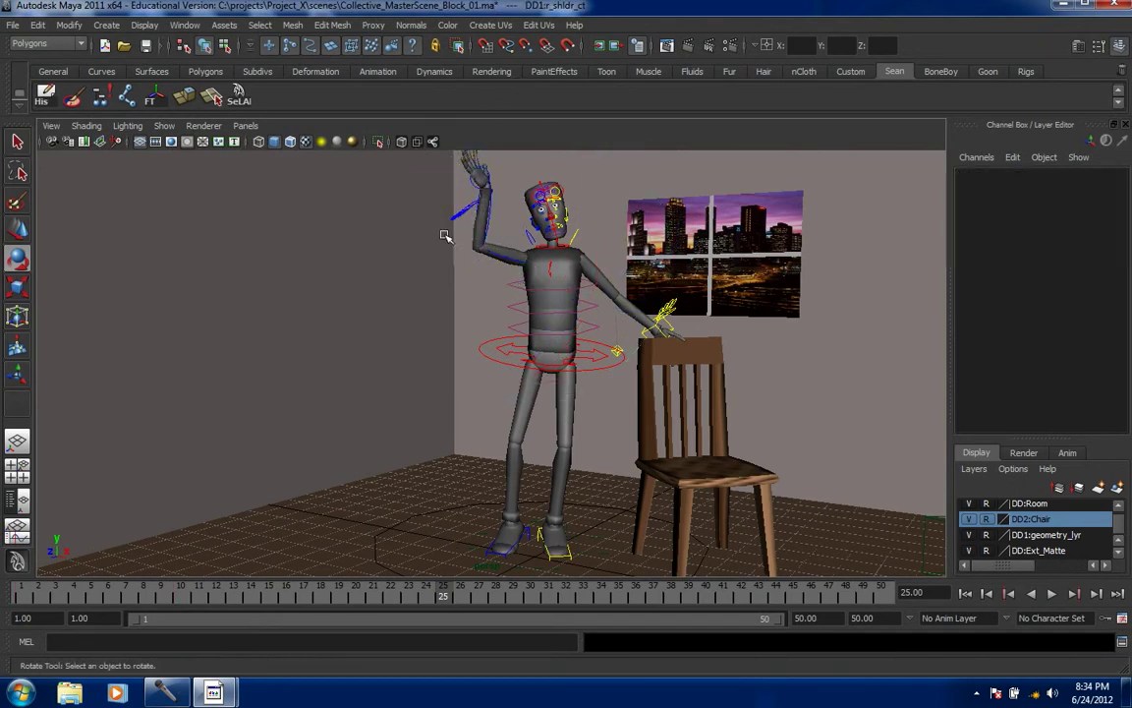
left_click(444, 204)
left_click_drag(394, 167, 180, 253)
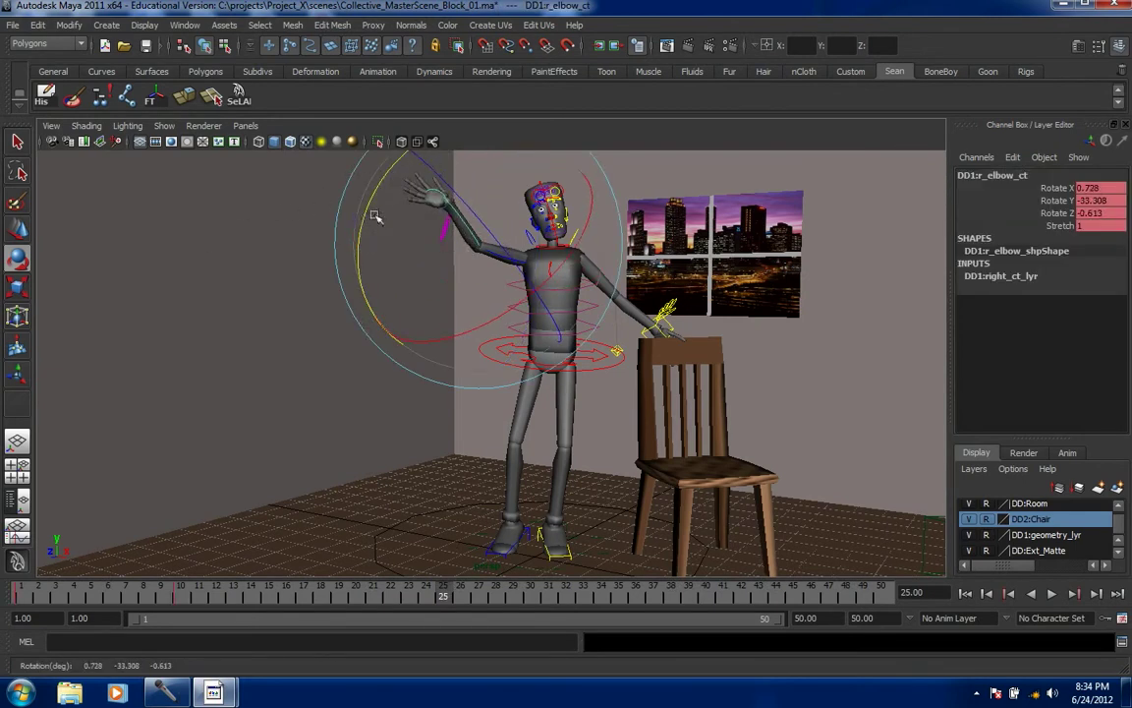
left_click_drag(369, 206, 336, 196)
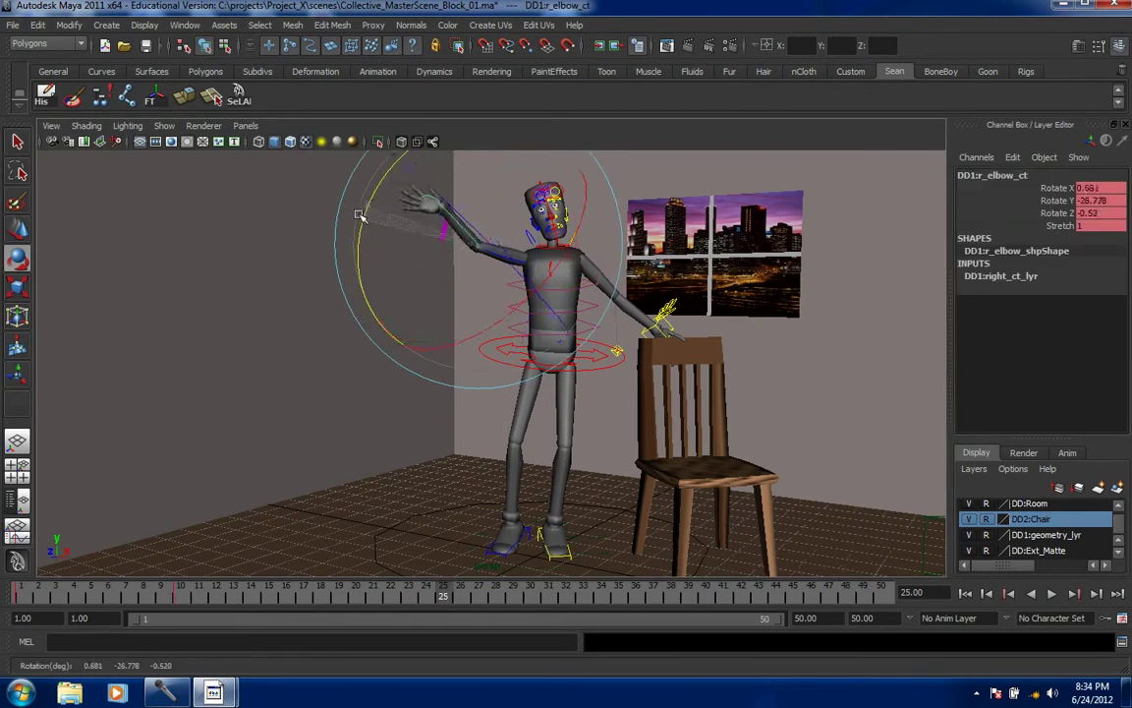
left_click(287, 310)
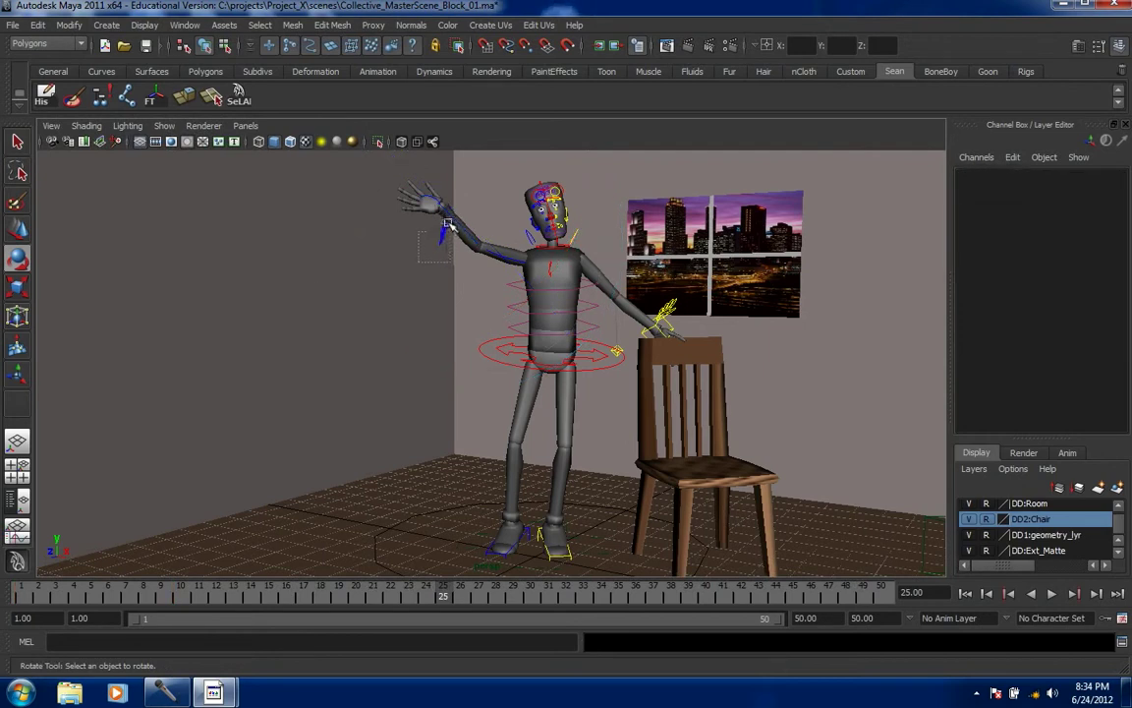
- Set the Spread of the right hand's finger controls to 6.5
left_click(445, 223)
left_click(1022, 226)
middle_click_drag(739, 362, 754, 362)
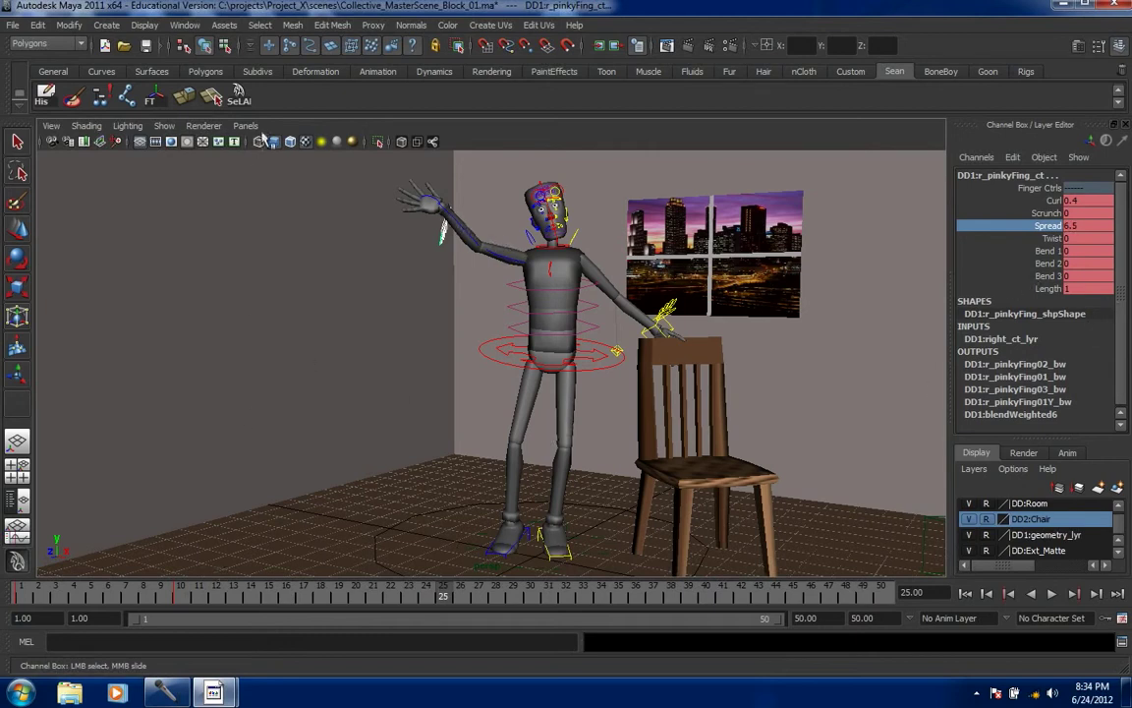
- Select all character controls with the SeLAll shelf button, key the pose at frame 25, and play the animation
left_click(211, 95)
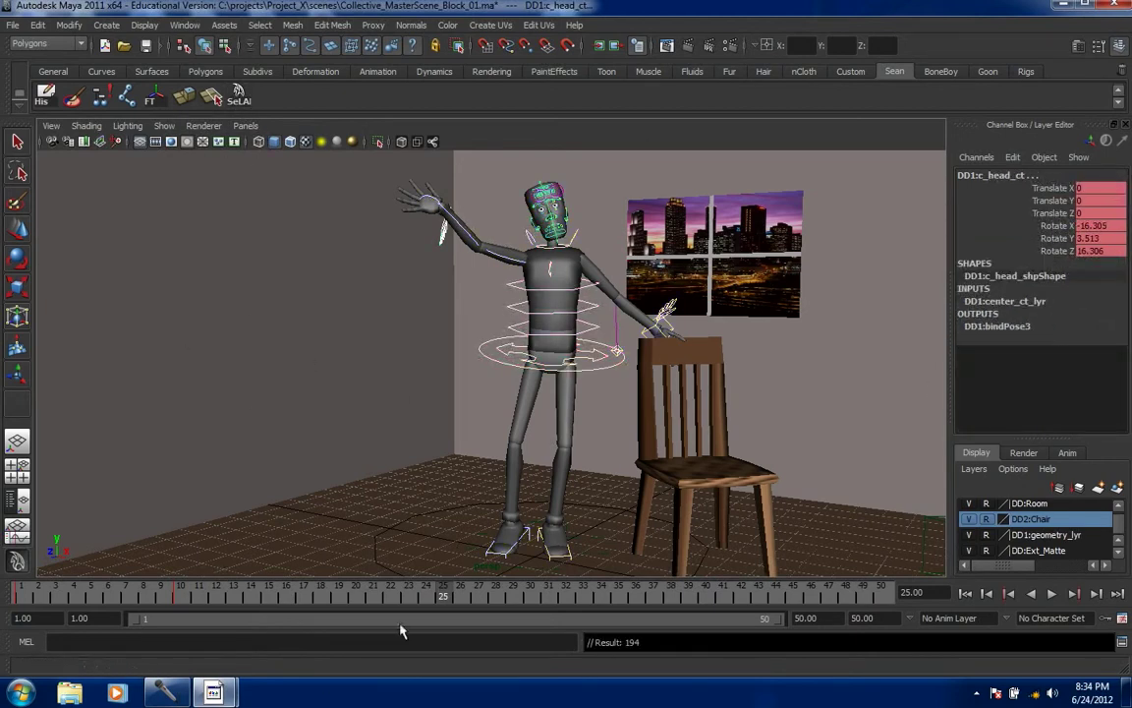
key("alt+v")
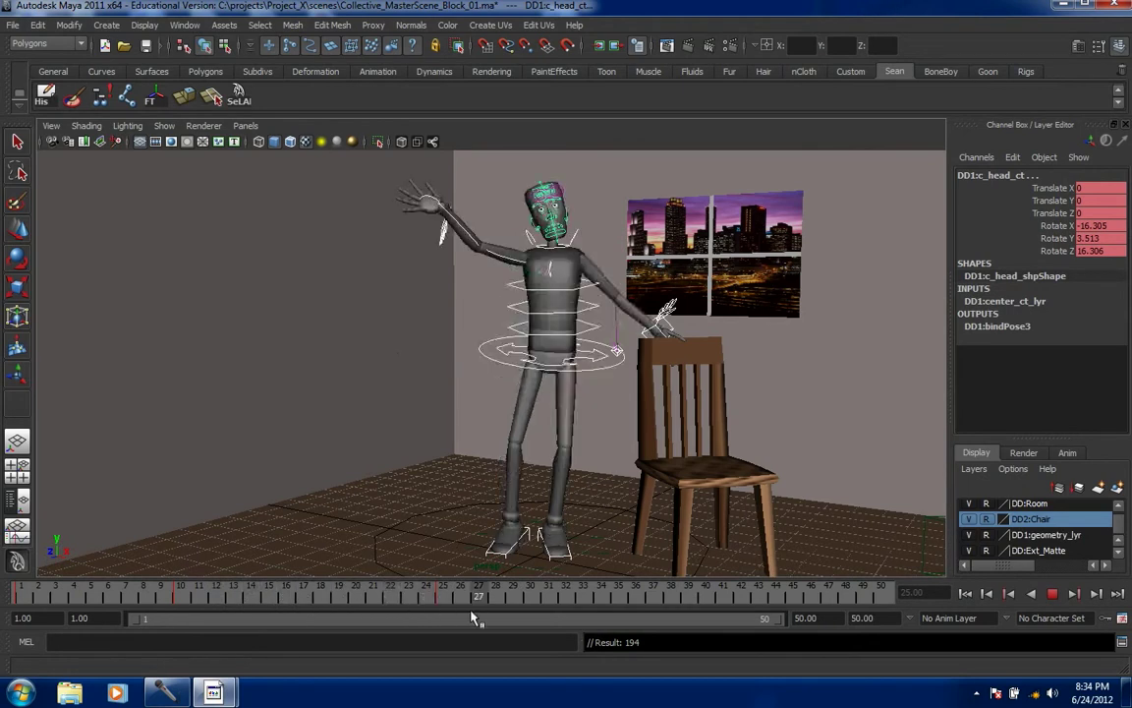
mouse_move(472, 611)
left_mouse_down()
mouse_move(97, 598)
mouse_move(596, 626)
mouse_move(682, 599)
mouse_move(700, 606)
left_mouse_up()
- Copy the frame 10 pose to frame 40 by keying all character controls there, play the animation, and return to frame 40
left_click(180, 594)
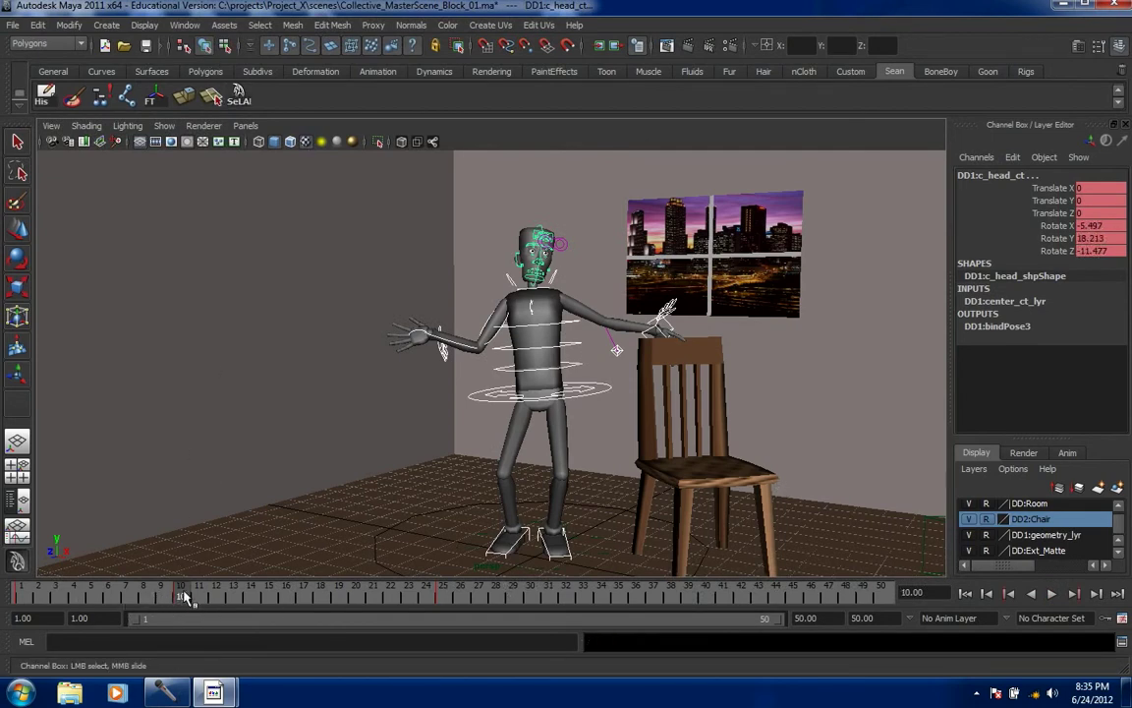
key("alt+v")
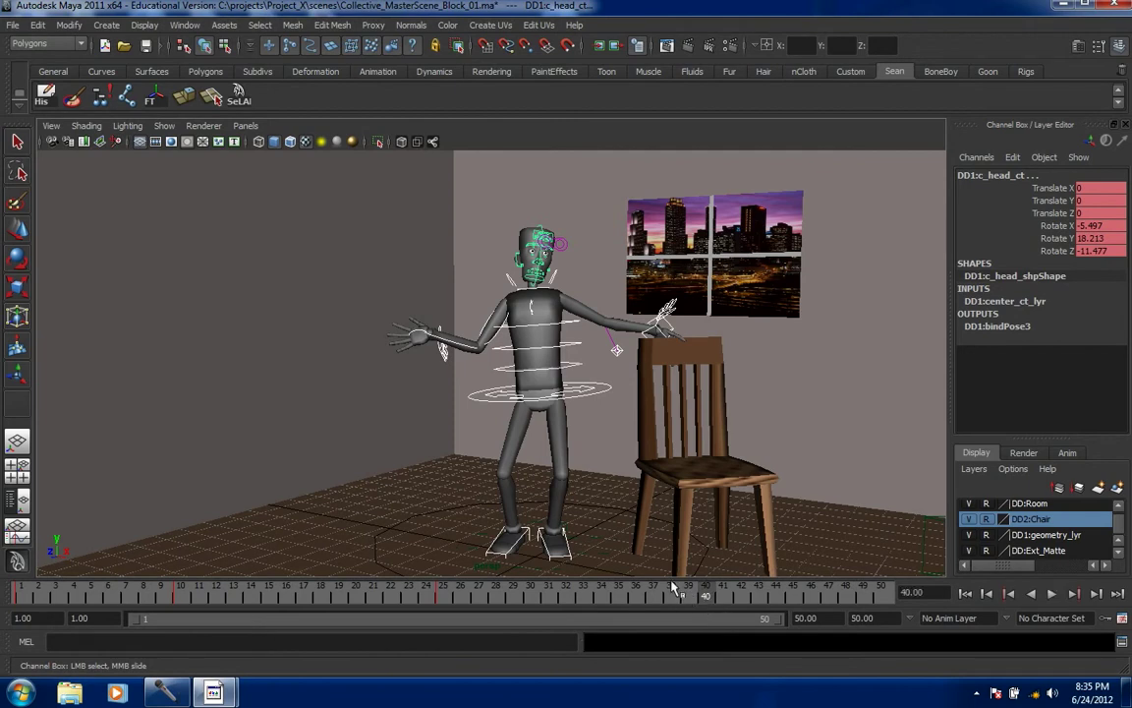
left_click(242, 99)
key("s")
key("alt+v")
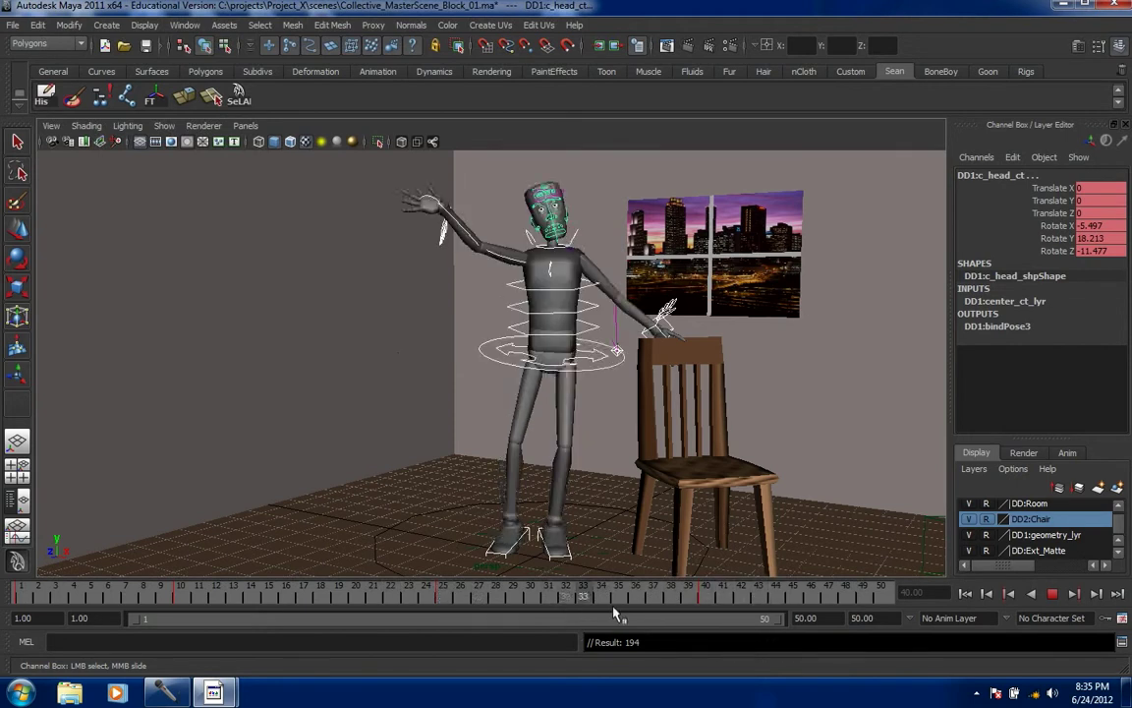
left_click(708, 611)
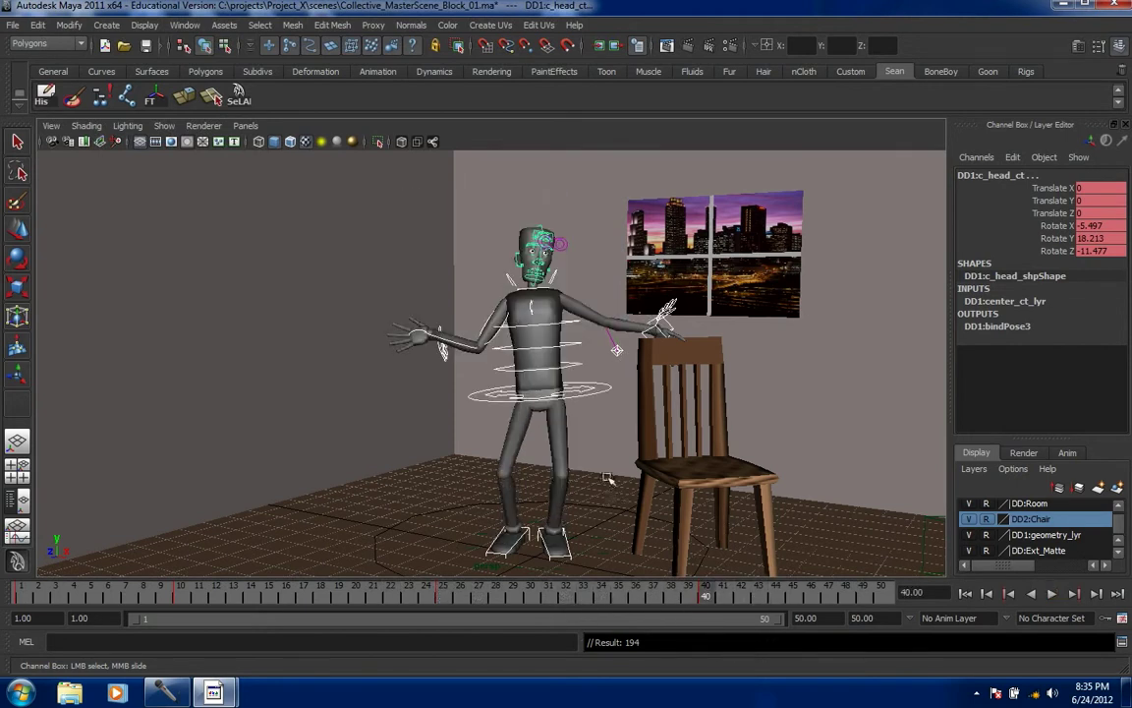
- At frame 40, rotate the body control to about 5.1, 0, -3.9, move it to about 0.29, -4.39, 0.31, and key it
left_click(606, 393)
key("e")
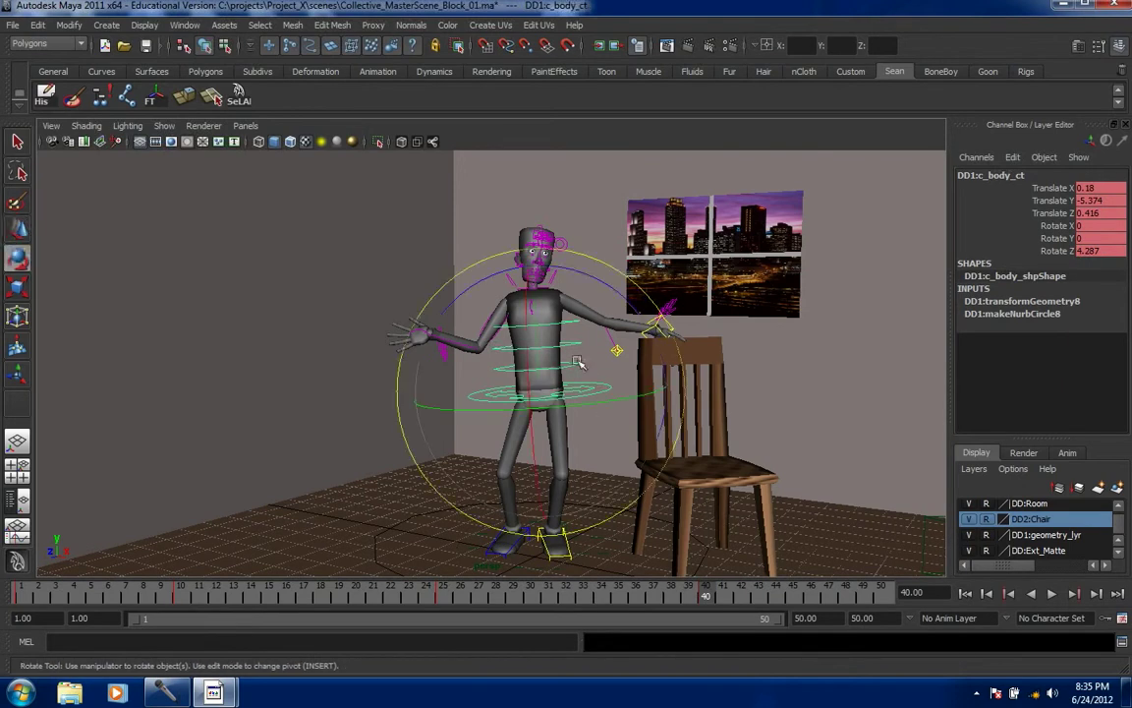
left_click_drag(614, 295, 537, 353)
key("w")
left_click_drag(540, 398, 542, 388)
key("s")
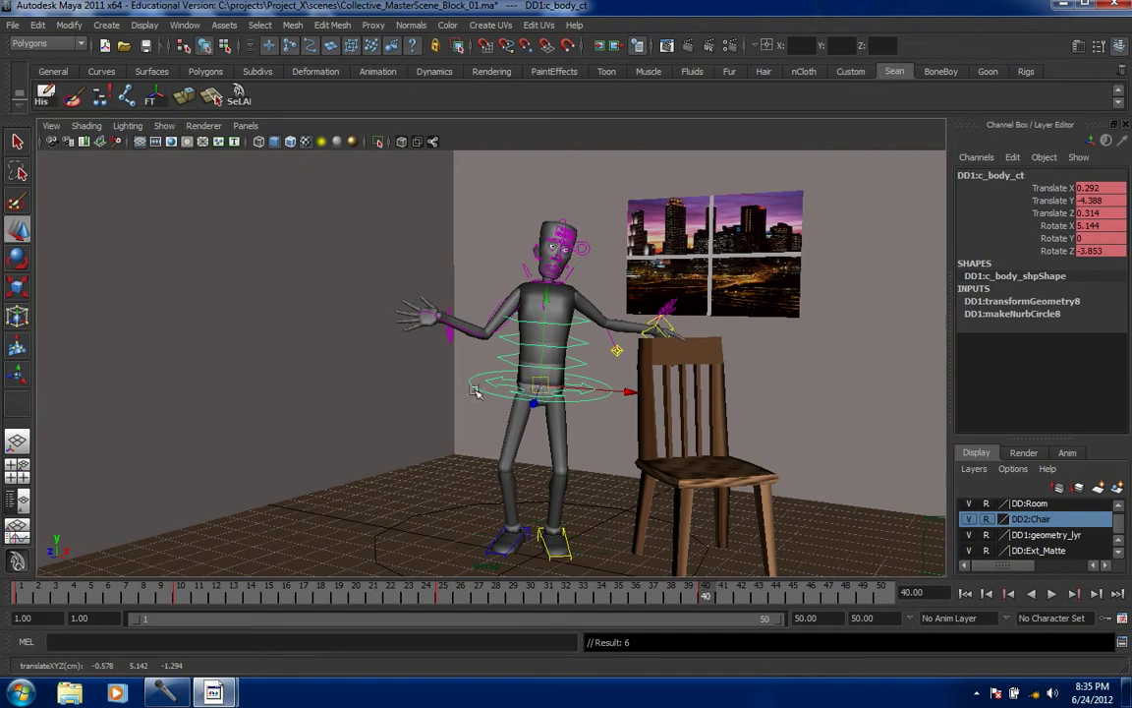
- Rotate the right shoulder control to about -64.4 in X, -23.8 in Y and -26 in Z
left_click(490, 315)
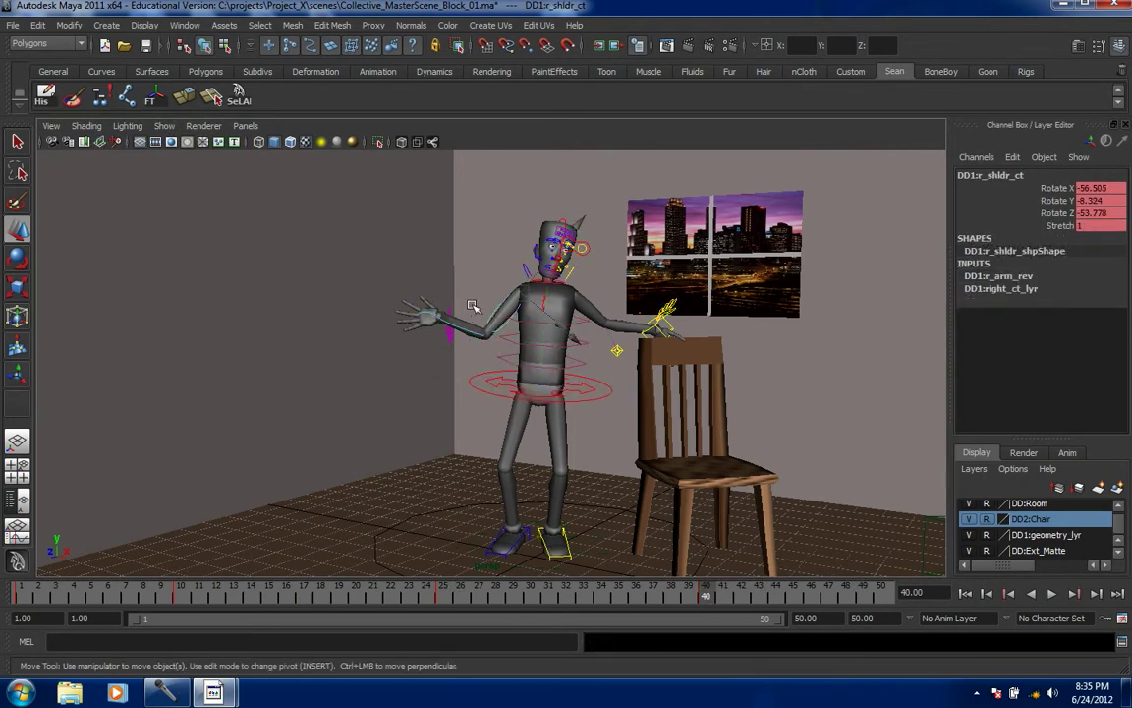
key("e")
left_click_drag(371, 246, 443, 204)
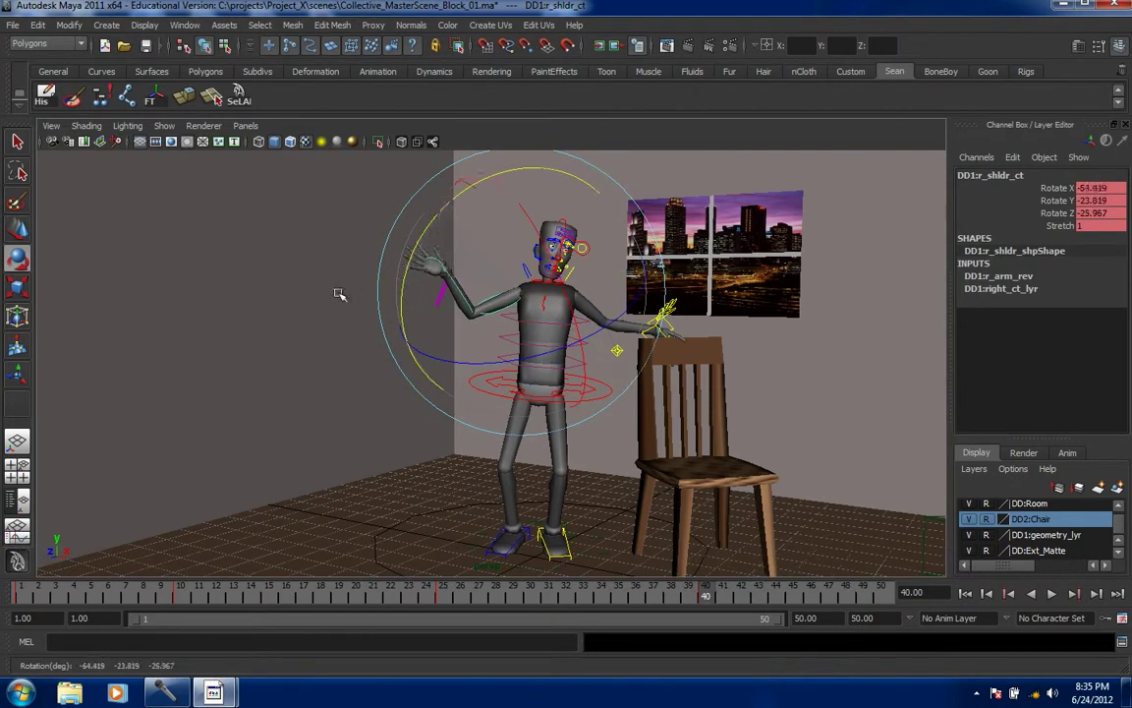
left_click(336, 302)
- Set the Curl of the right hand's finger controls to 1 and key them at frame 40
left_click(438, 297)
left_click(253, 455)
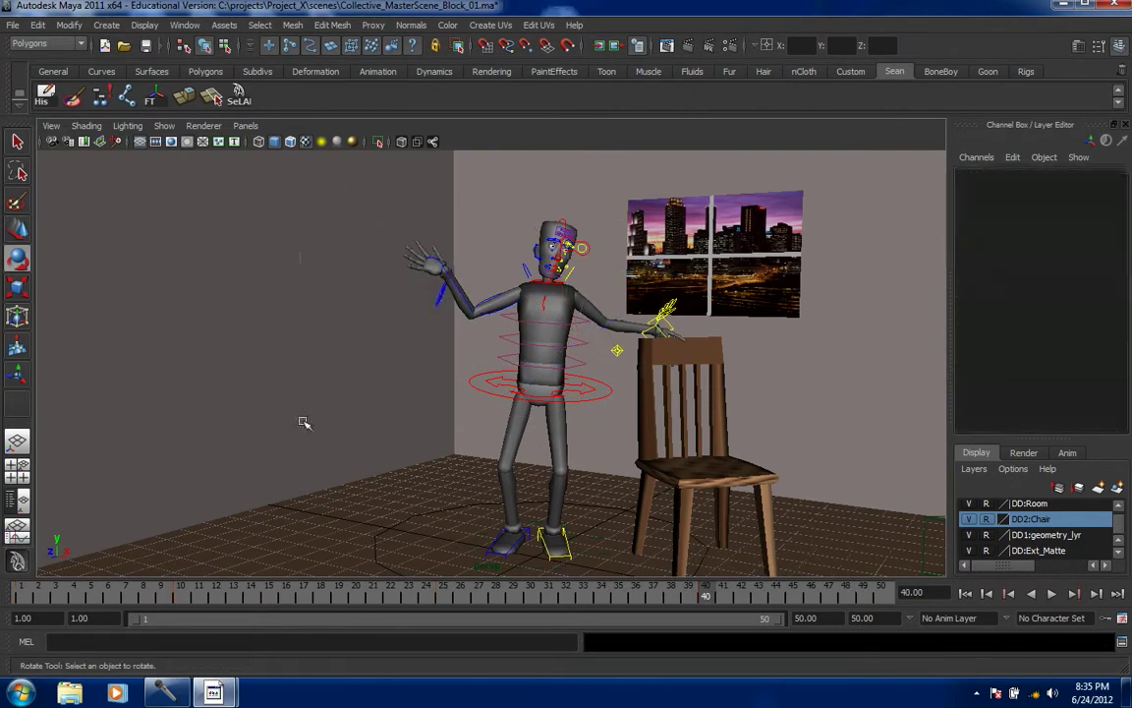
left_click(403, 258)
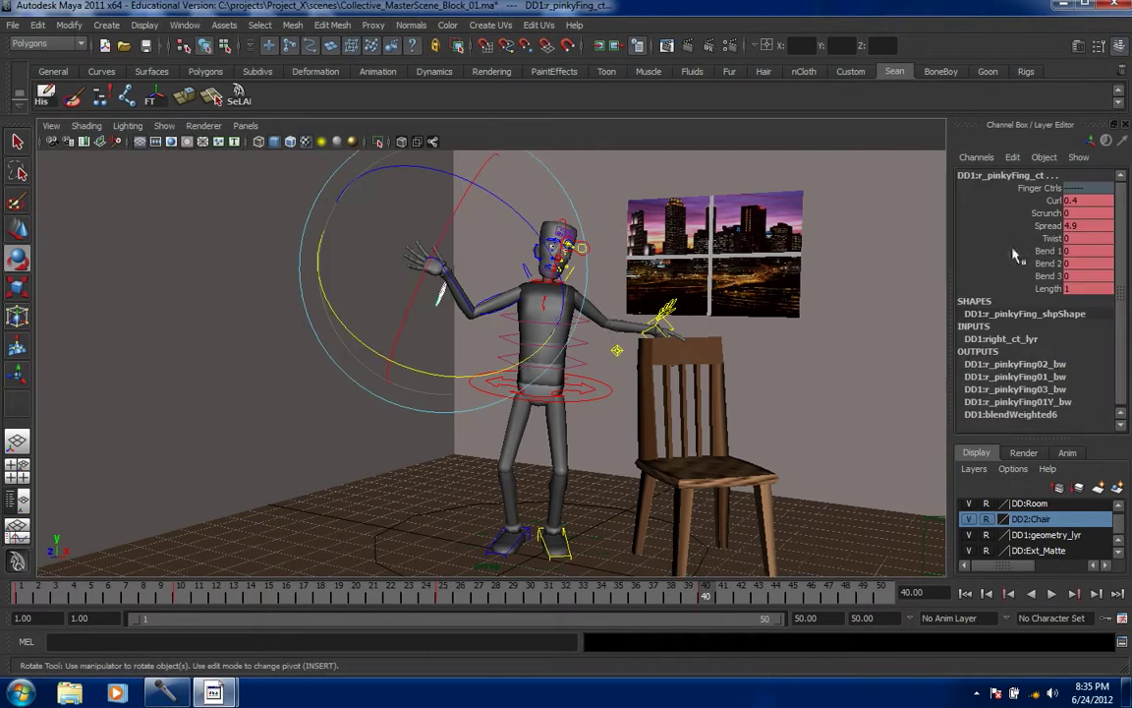
left_click(1057, 201)
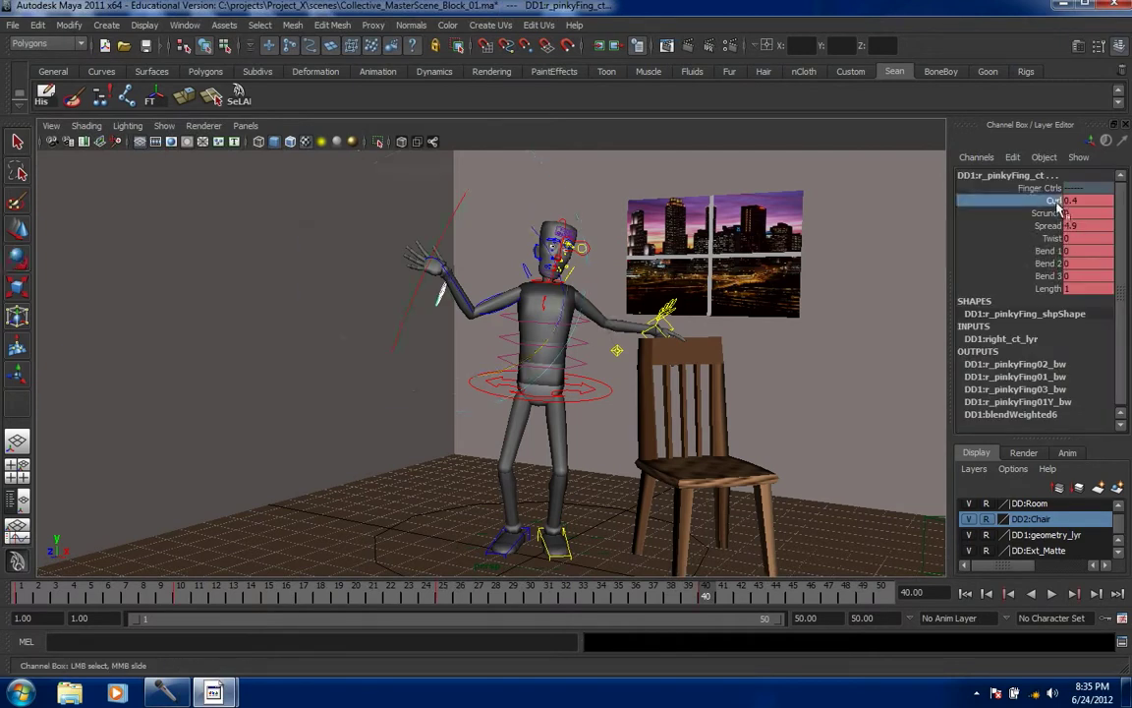
middle_click_drag(495, 357, 495, 356)
left_click(1048, 212)
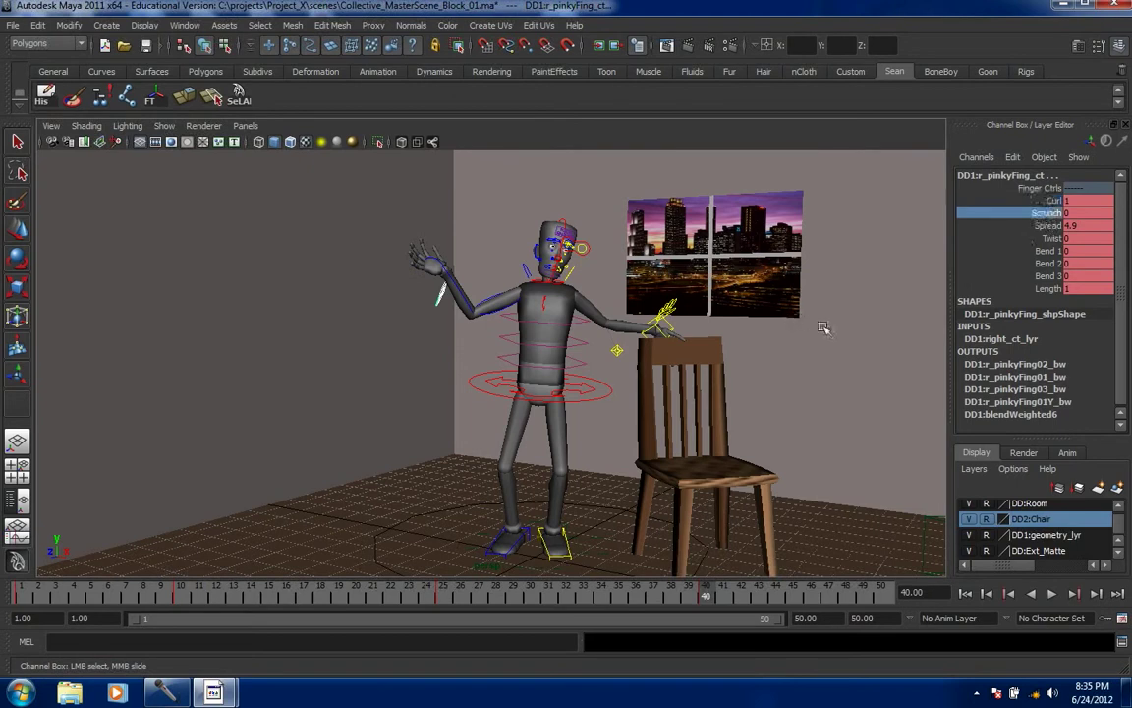
left_click(1047, 225)
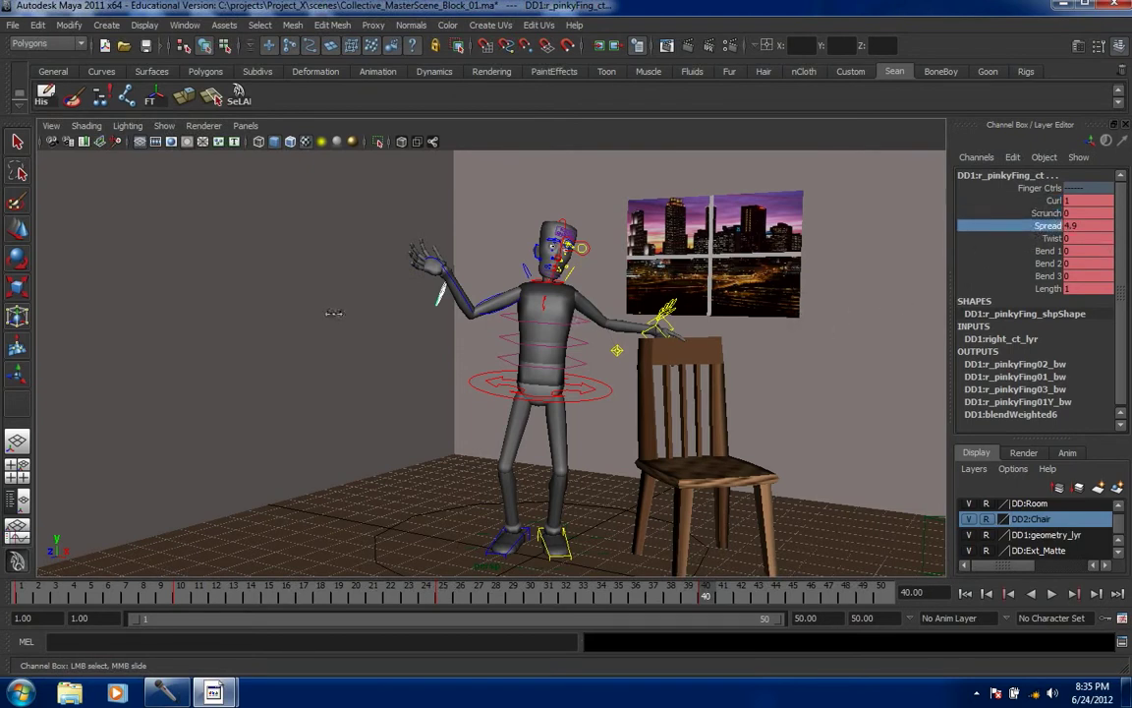
key("s")
- Rotate the head control to about -6.9, 5.7, 3.7, key all character controls at frame 40, and play the animation
left_click(561, 220)
key("e")
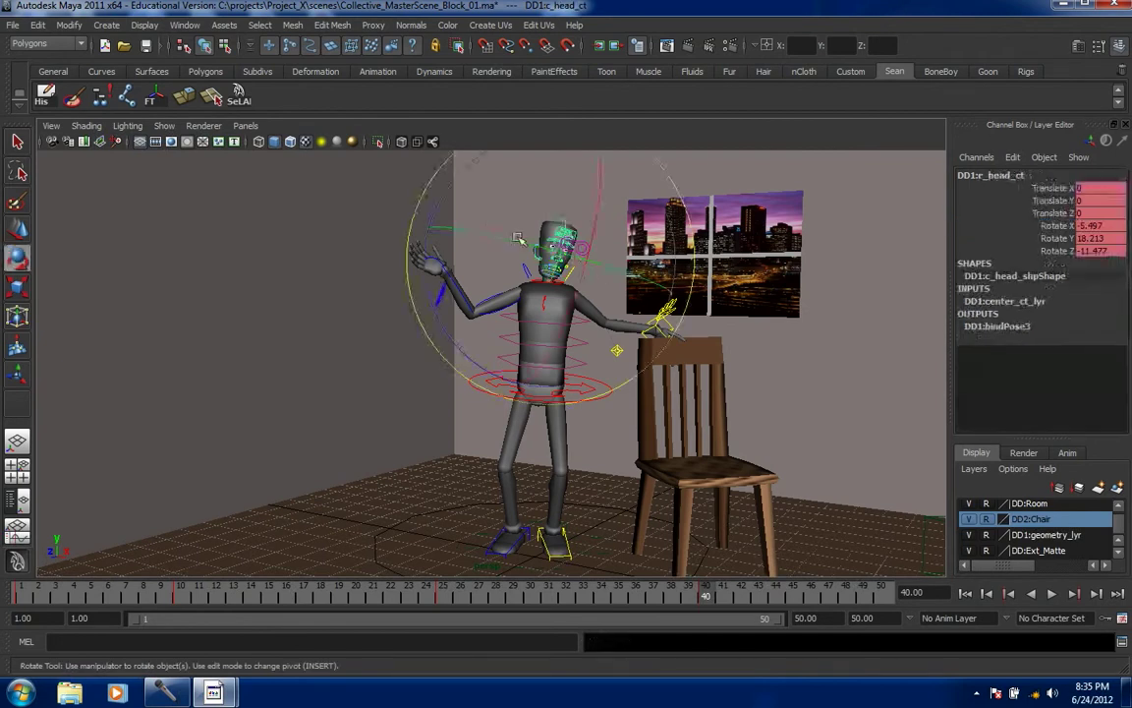
left_click_drag(428, 221, 424, 230)
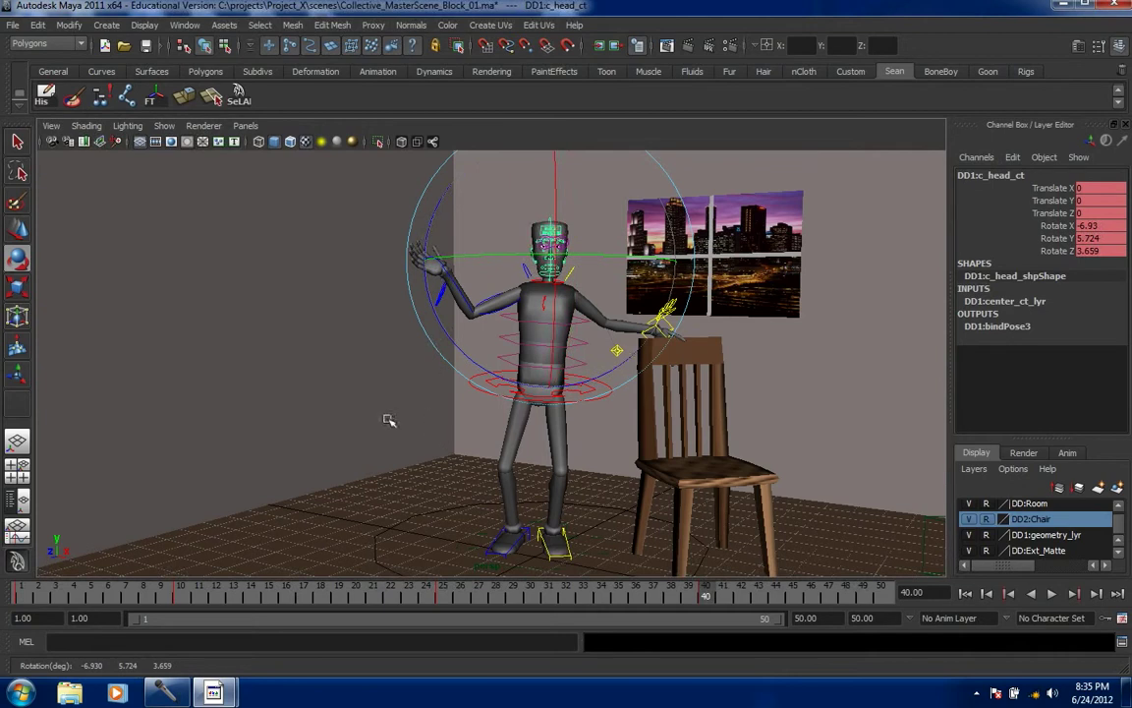
left_click(237, 96)
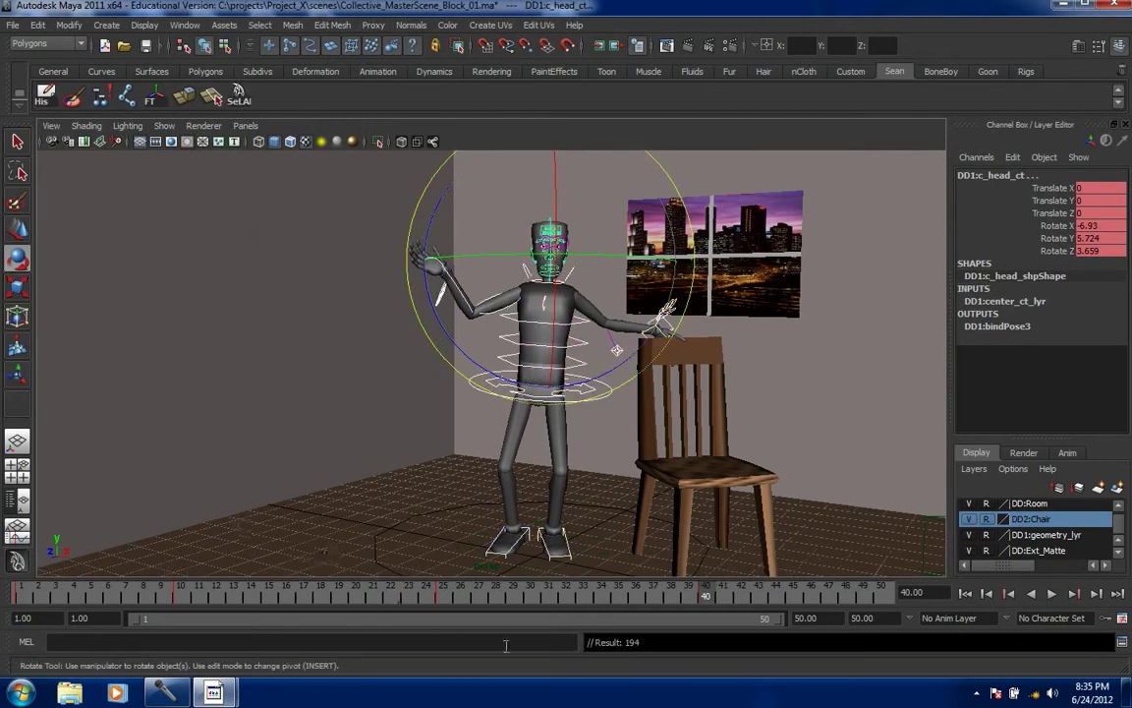
key("alt+v")
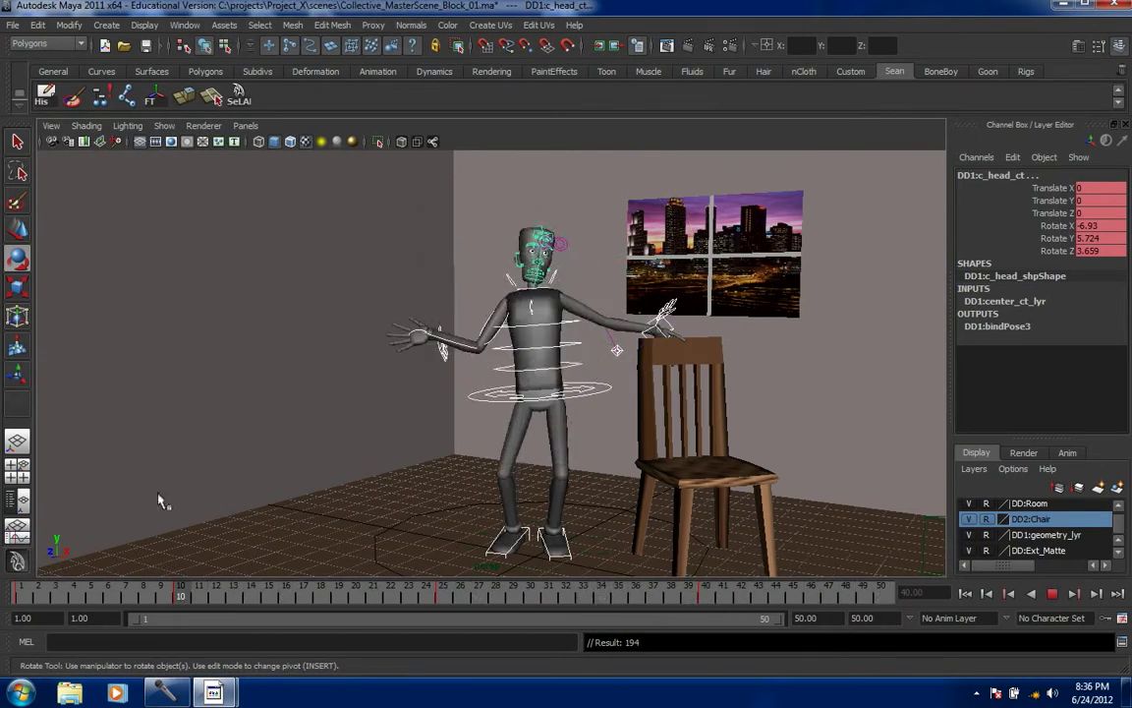
- Copy the frame 1 pose to frame 50 by selecting all character controls and keying them there
left_click(115, 597)
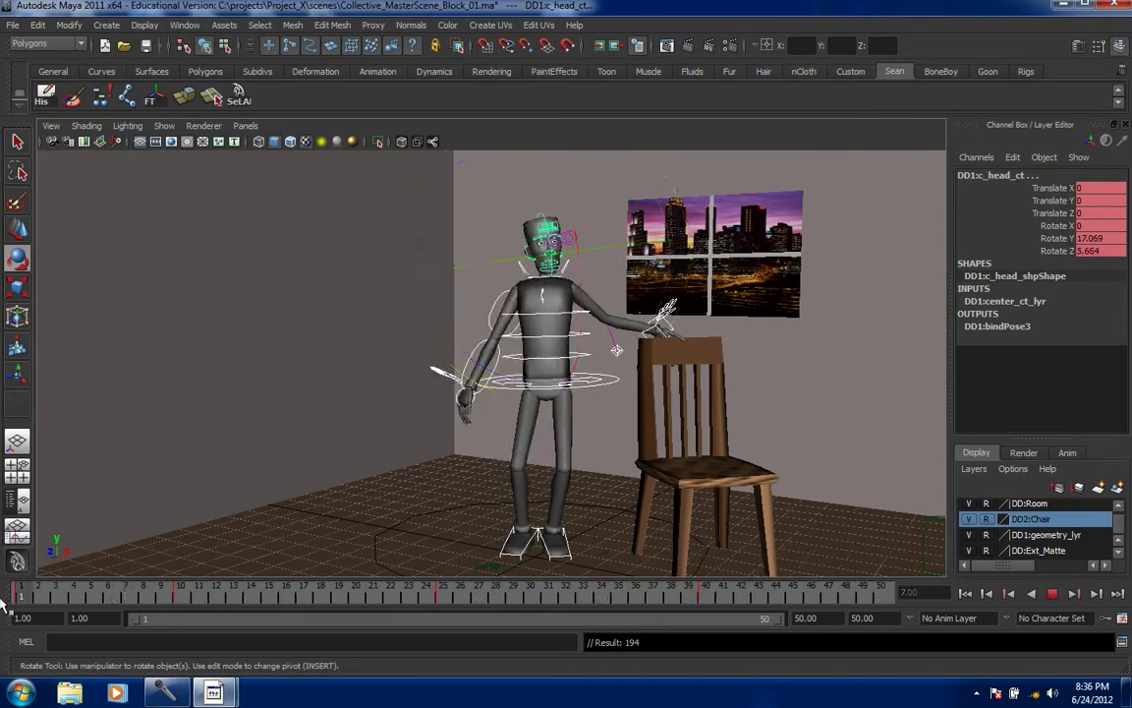
left_click(17, 600)
key("alt+v")
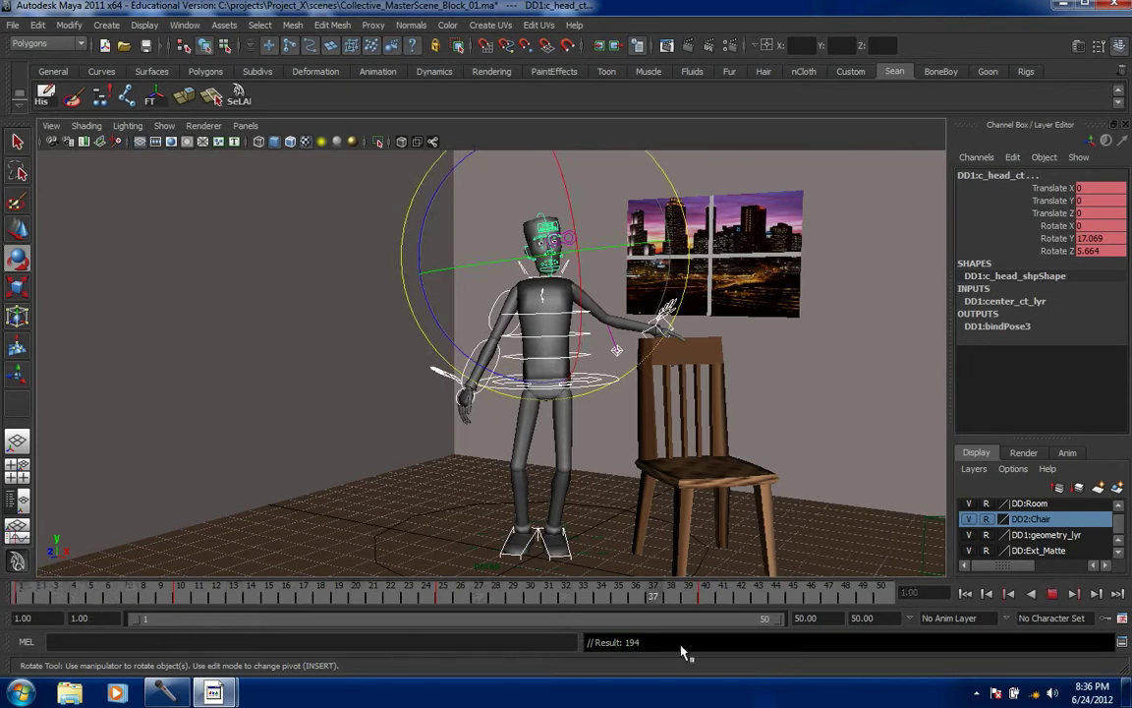
left_click(235, 96)
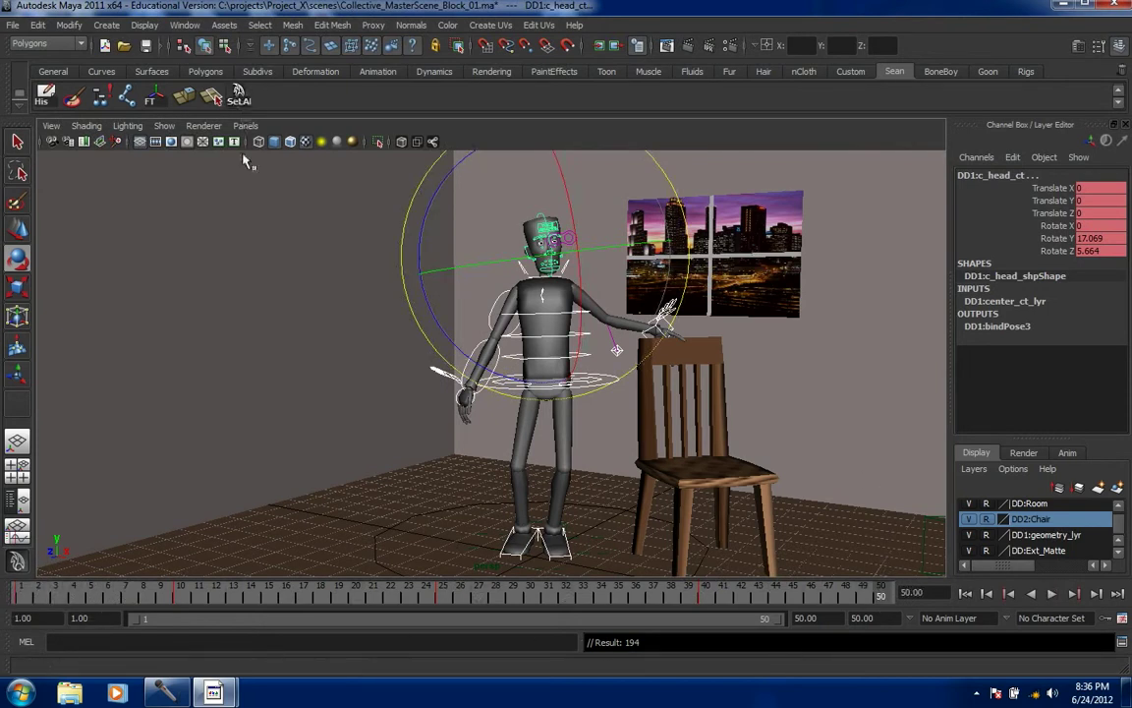
- Play the blocked animation in the perspective view to review the timing of the poses
left_click(1051, 594)
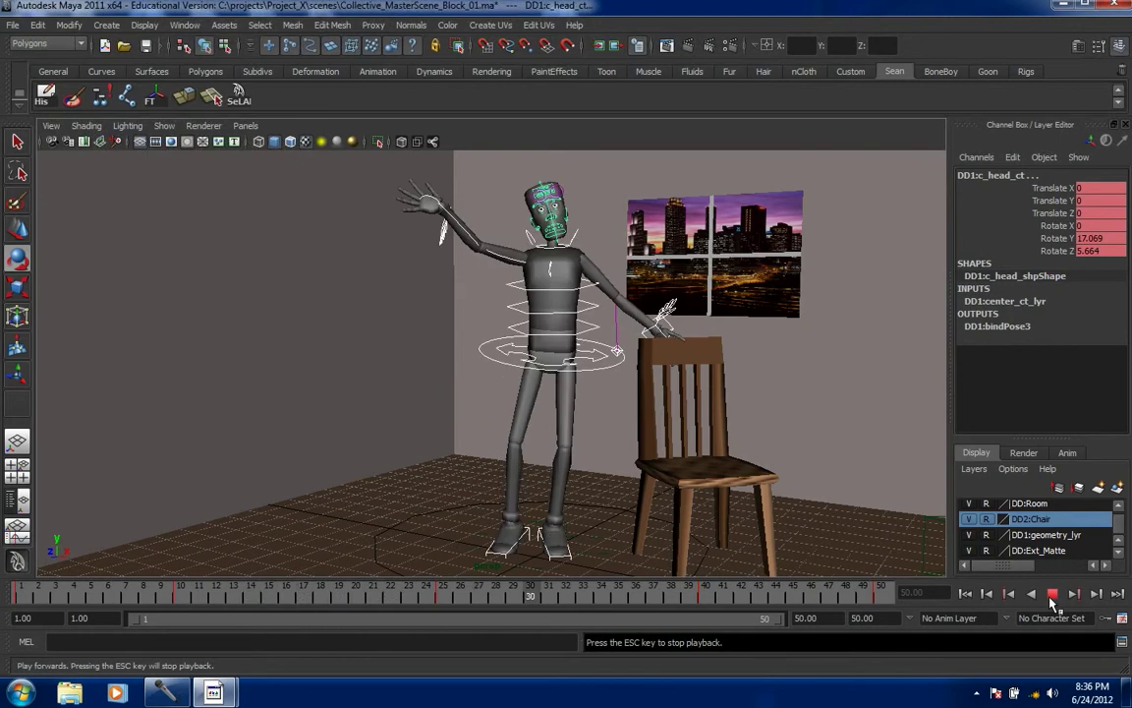
left_click(1051, 593)
key("e")
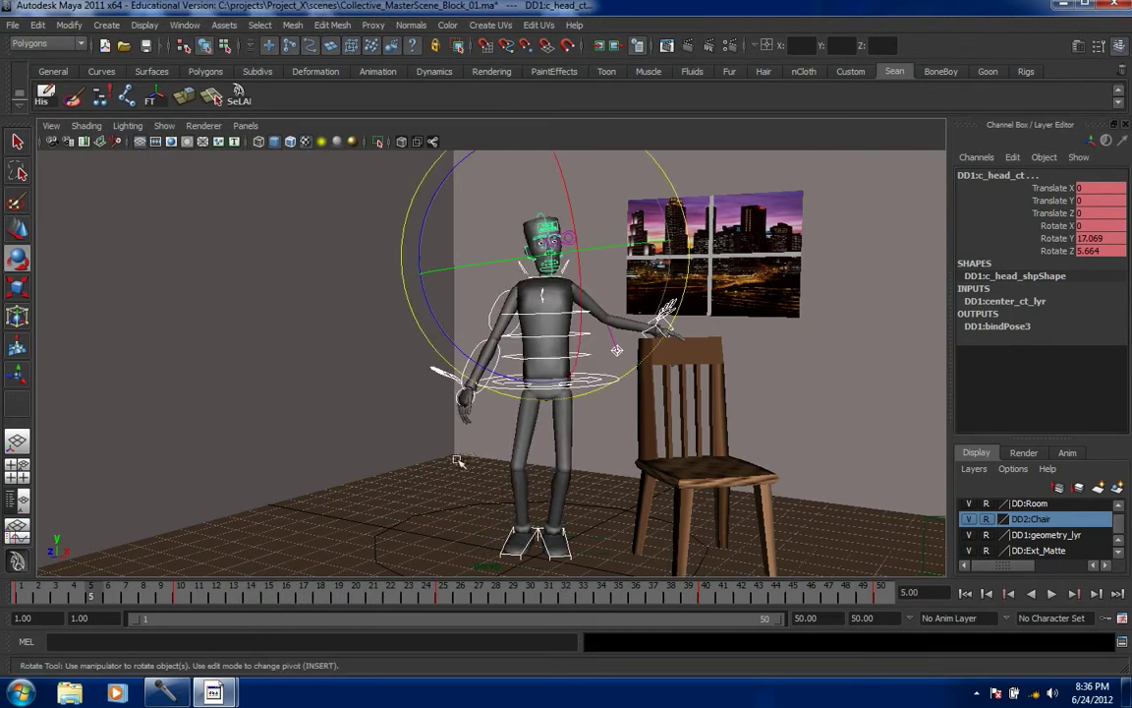
left_click(1052, 593)
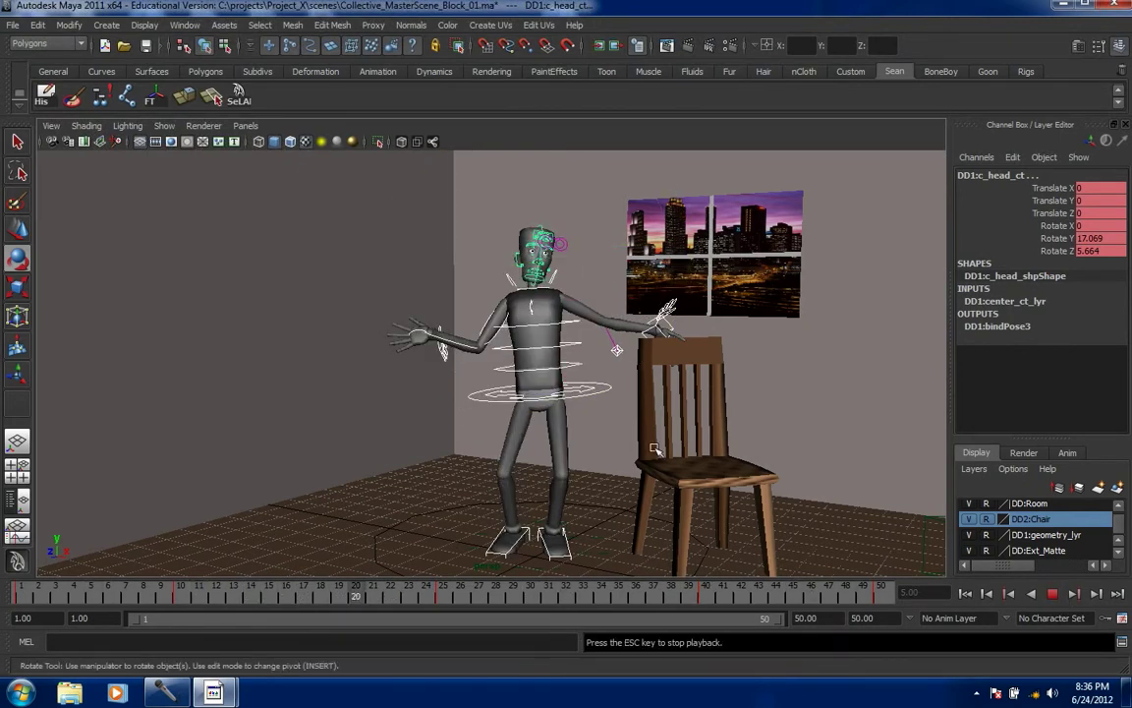
- Hide the NURBS curves in the viewport and view the playing animation through the shot camera with the 720 x 540 gate
left_click(164, 126)
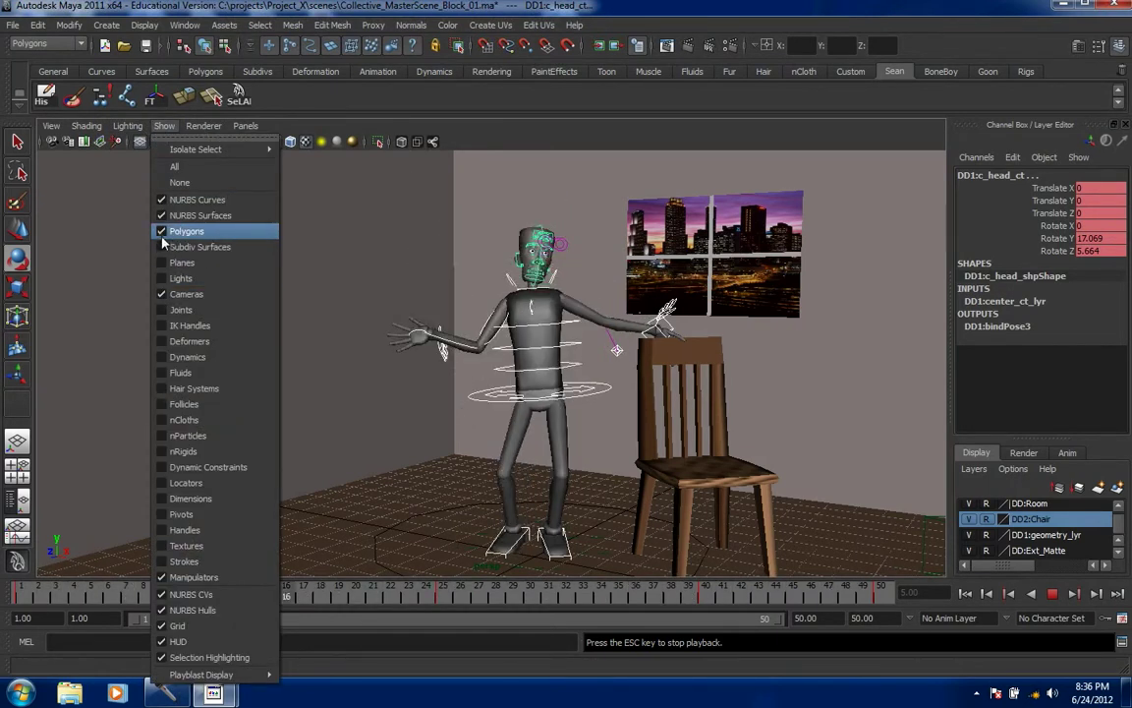
left_click(172, 199)
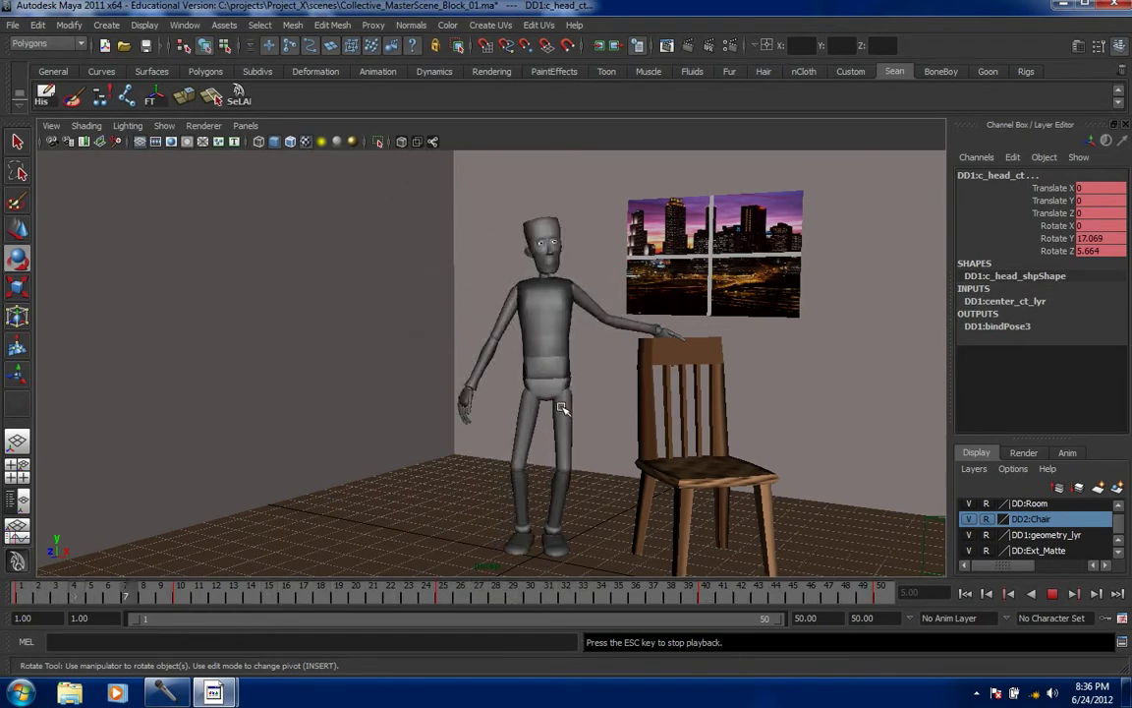
key("space")
key("space")
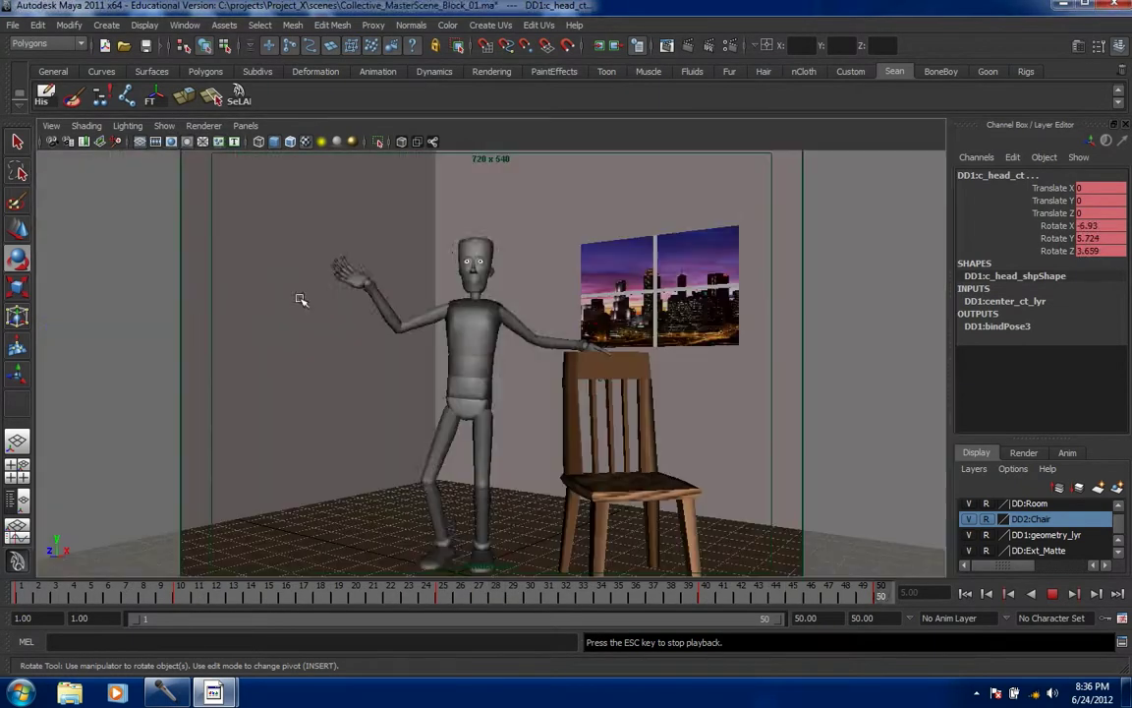